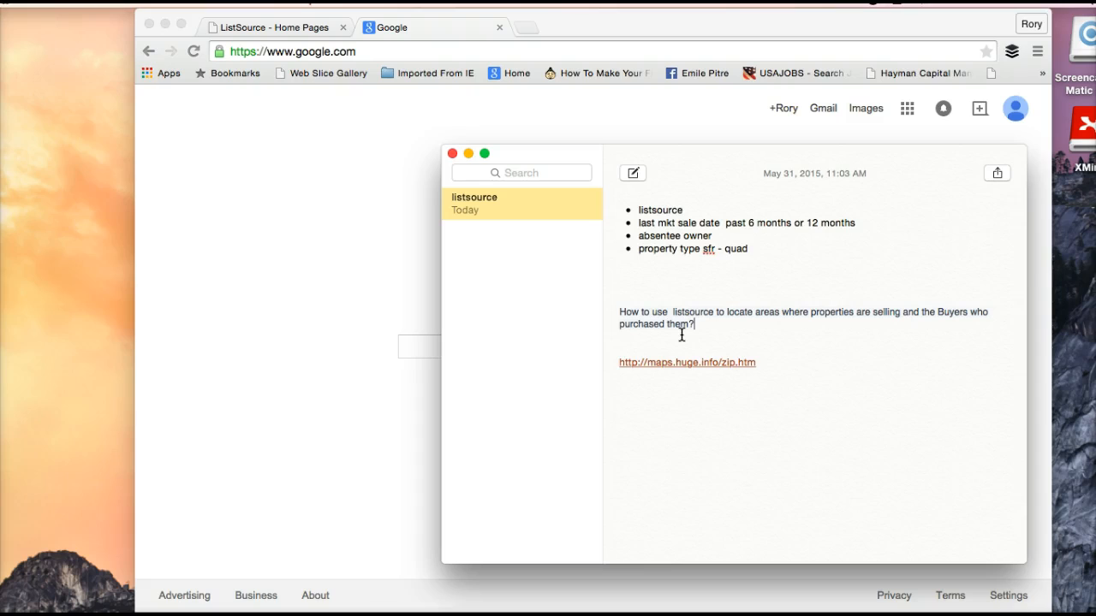
Bring the Google page forward, search for "trulia heat map king county" and open Trulia's King County home prices and heat map result.
left_click(428, 307)
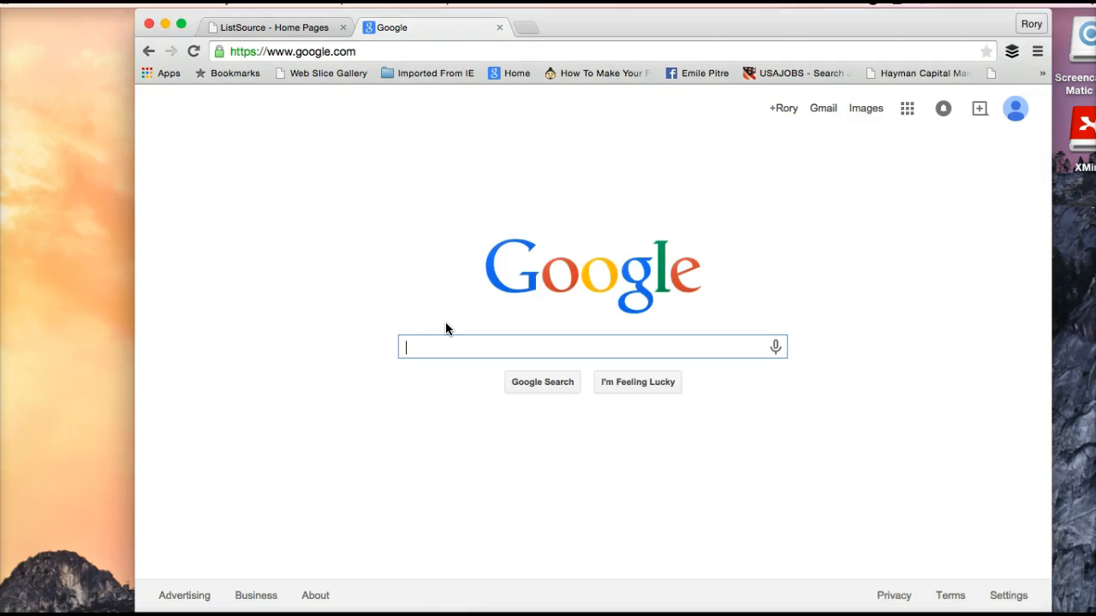
type("trulia")
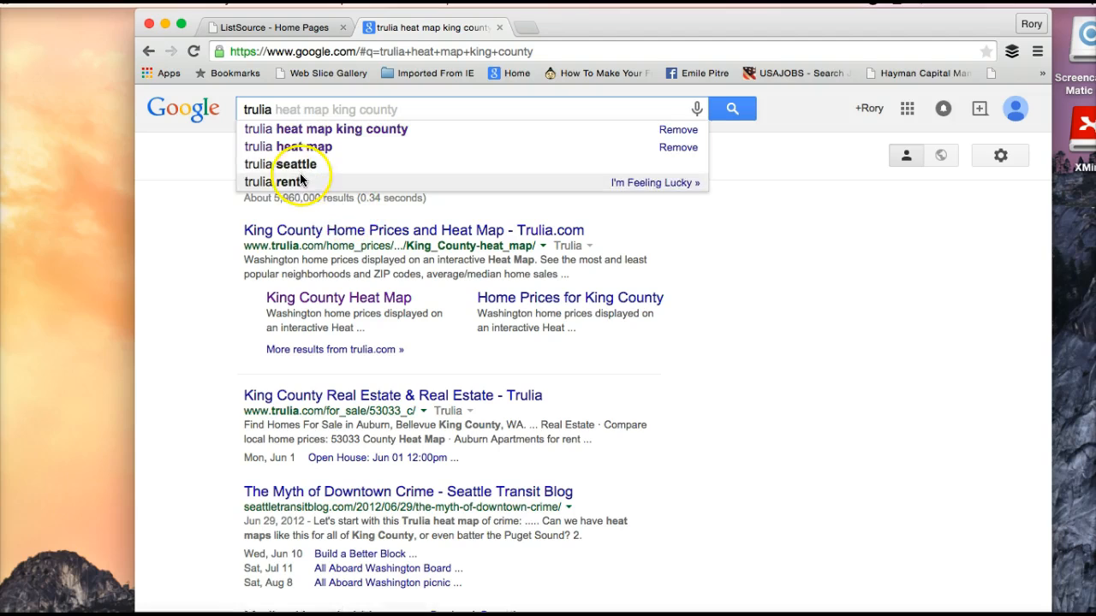
left_click(350, 236)
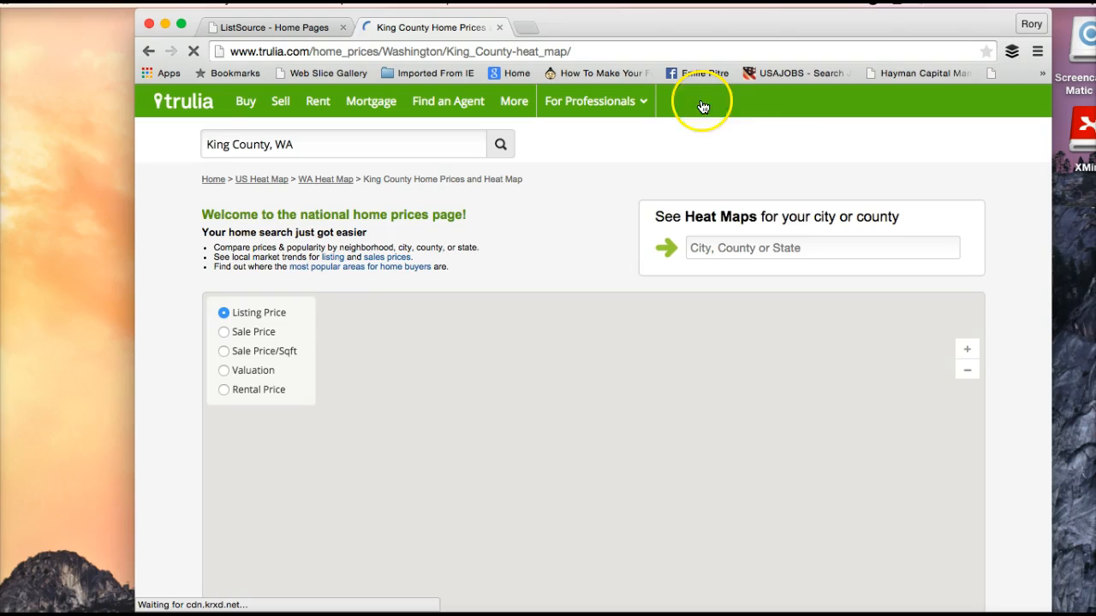
Load the Trulia heat map for Seattle, WA.
left_click(742, 248)
type("seattle")
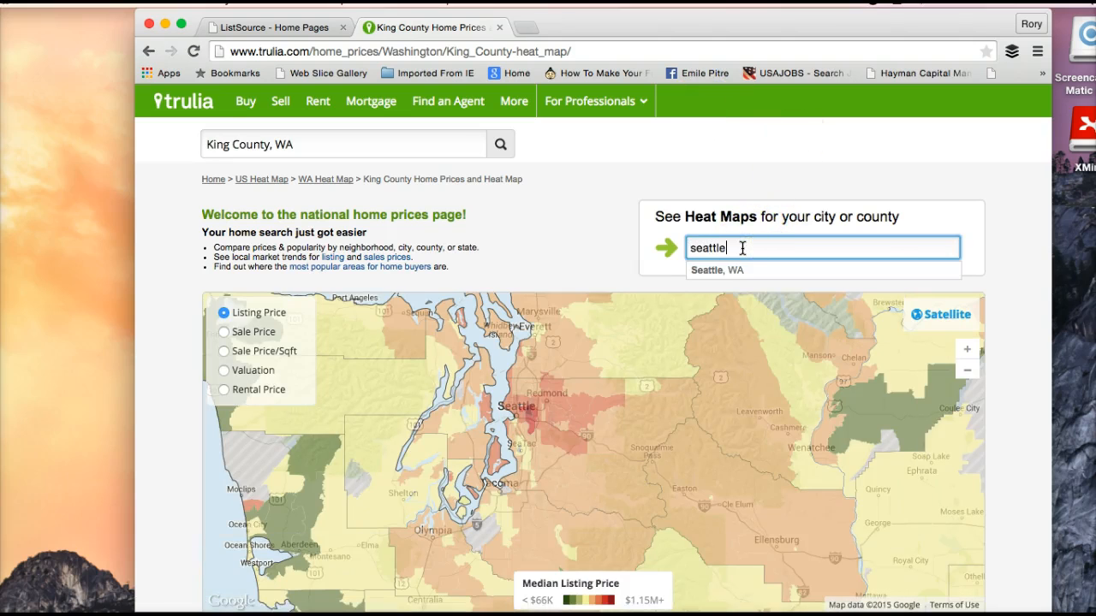
left_click(732, 273)
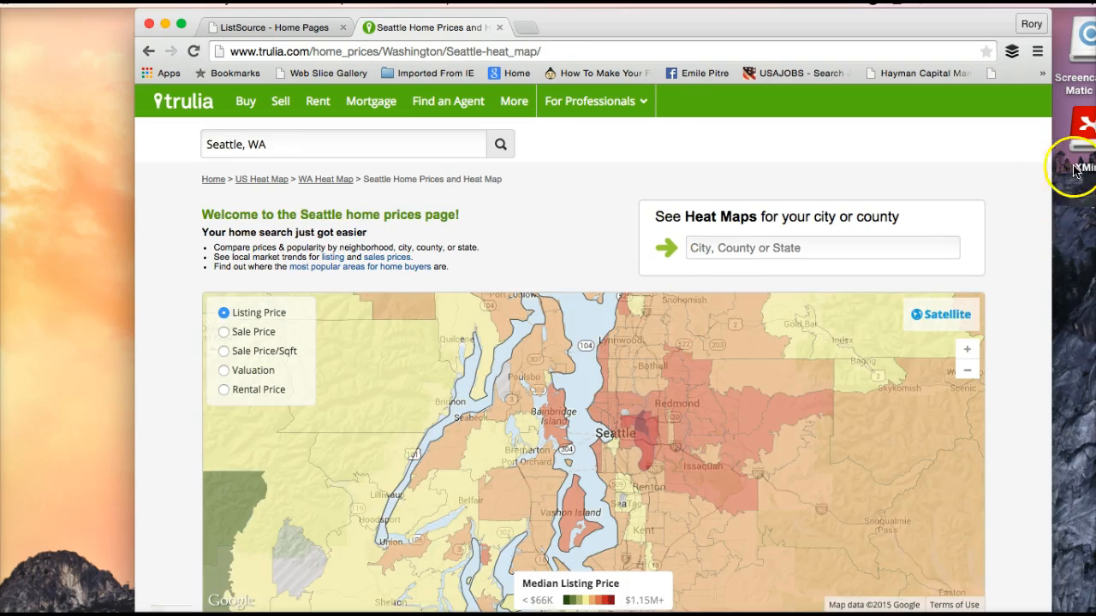
Sort the Seattle ZIP codes table by average sales price amount, lowest first.
scroll(1016, 231, "down", 6)
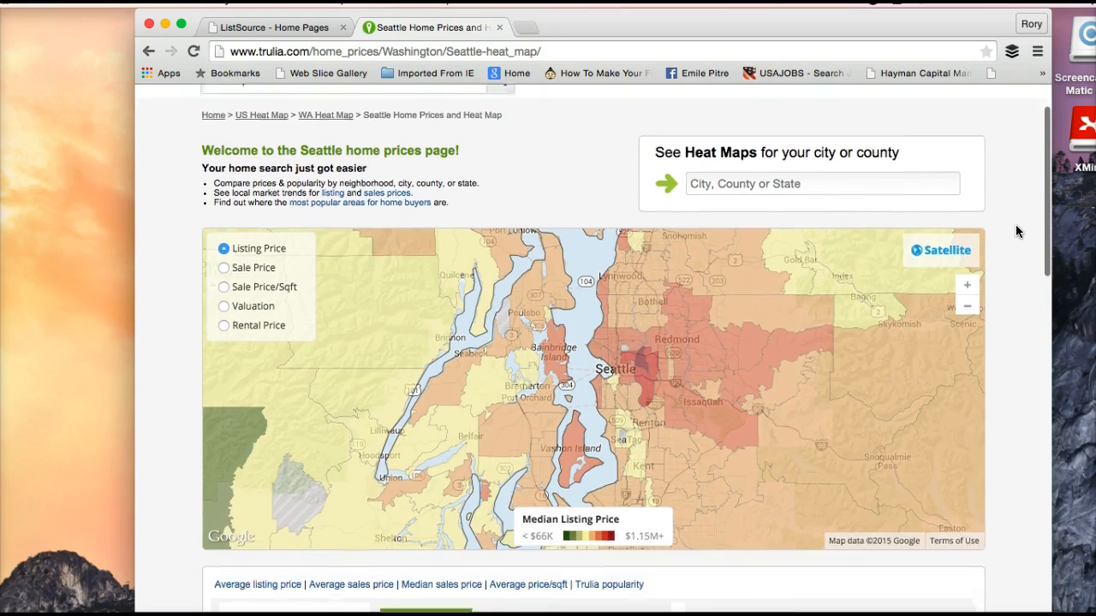
scroll(1017, 232, "down", 4)
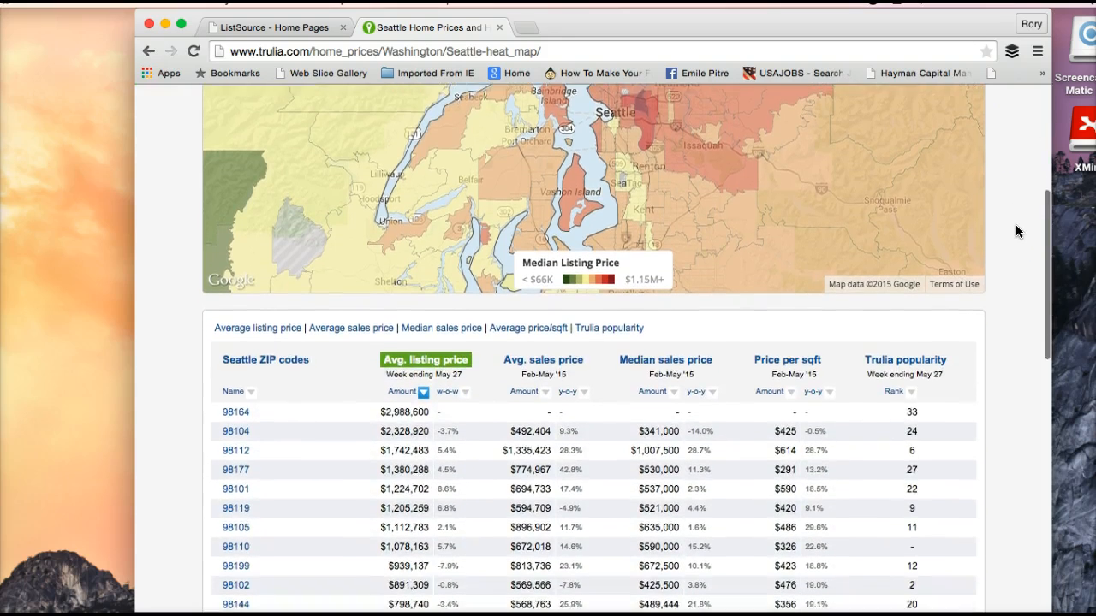
scroll(1016, 232, "down", 1)
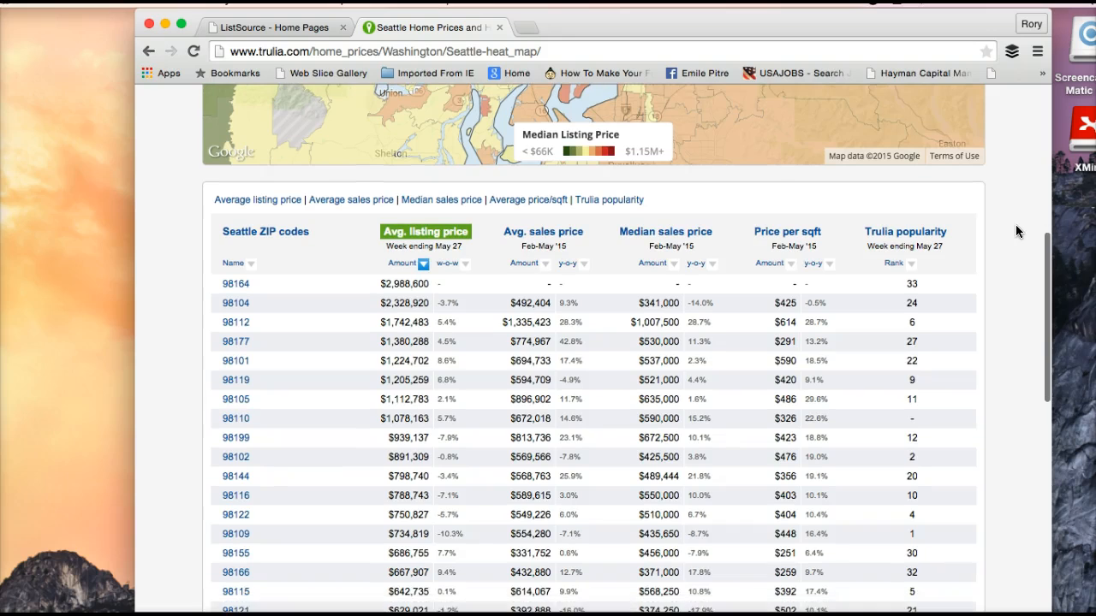
scroll(1016, 229, "up", 1)
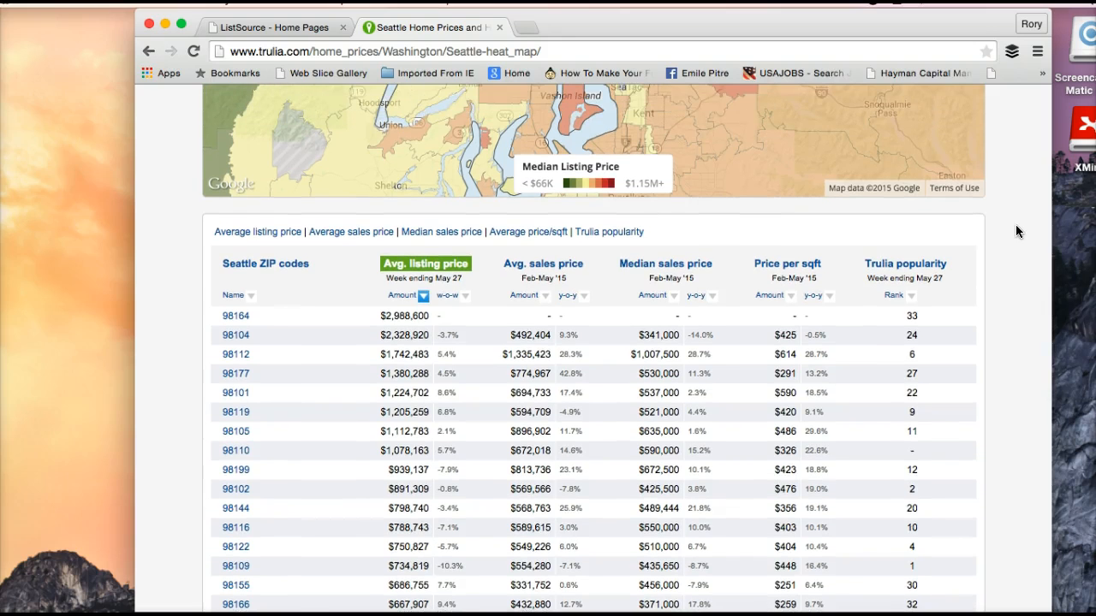
scroll(1015, 231, "down", 3)
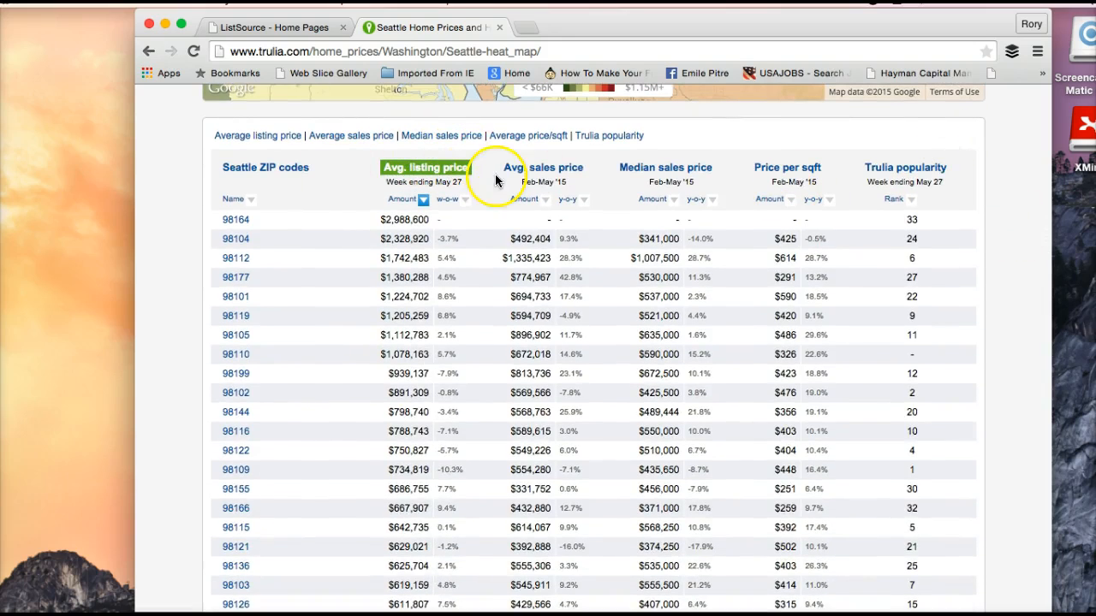
left_click(374, 139)
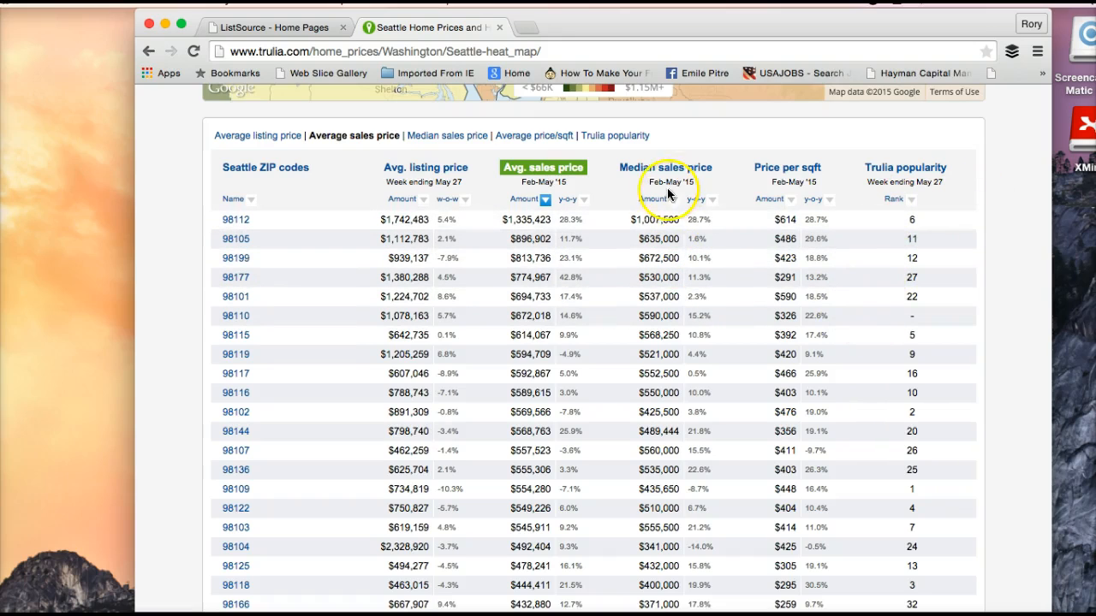
left_click(546, 200)
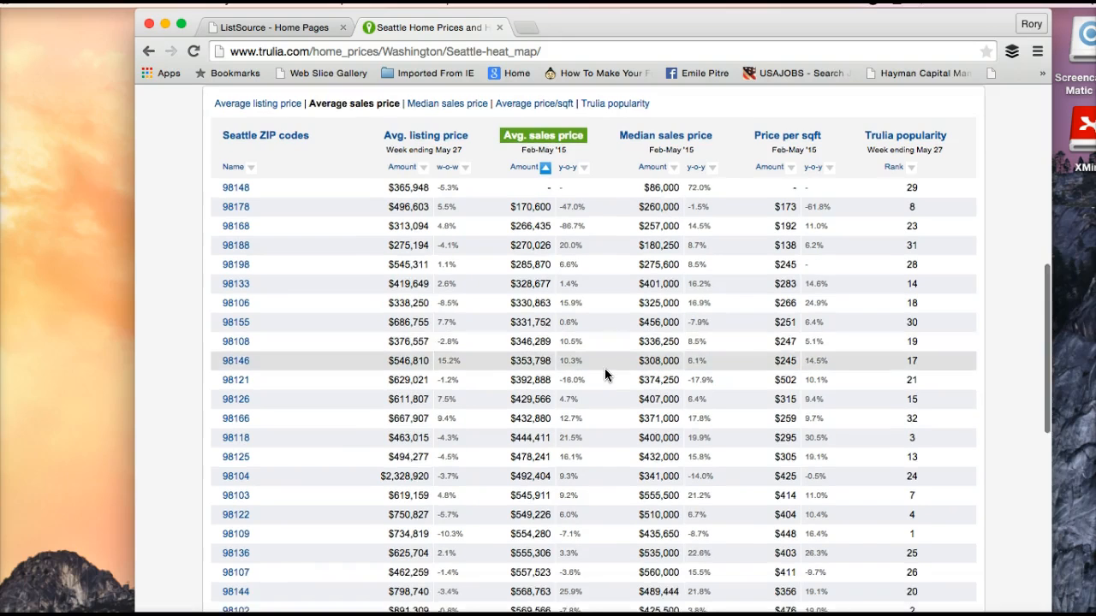
Examine the average sales prices and yearly changes across the Seattle ZIP codes.
scroll(604, 374, "down", 2)
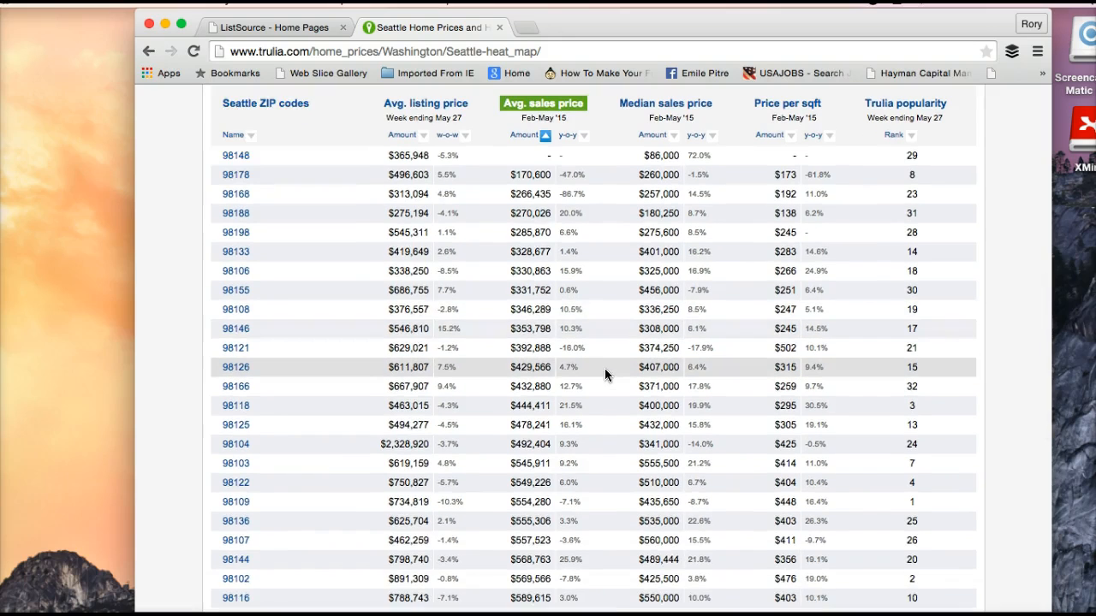
scroll(604, 374, "up", 2)
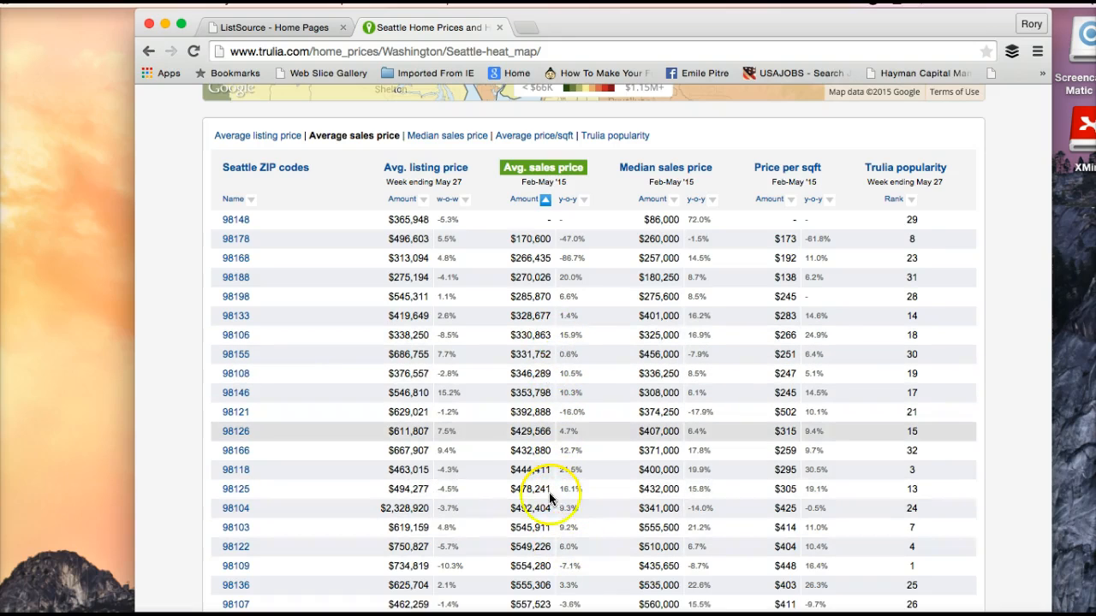
scroll(554, 535, "down", 1)
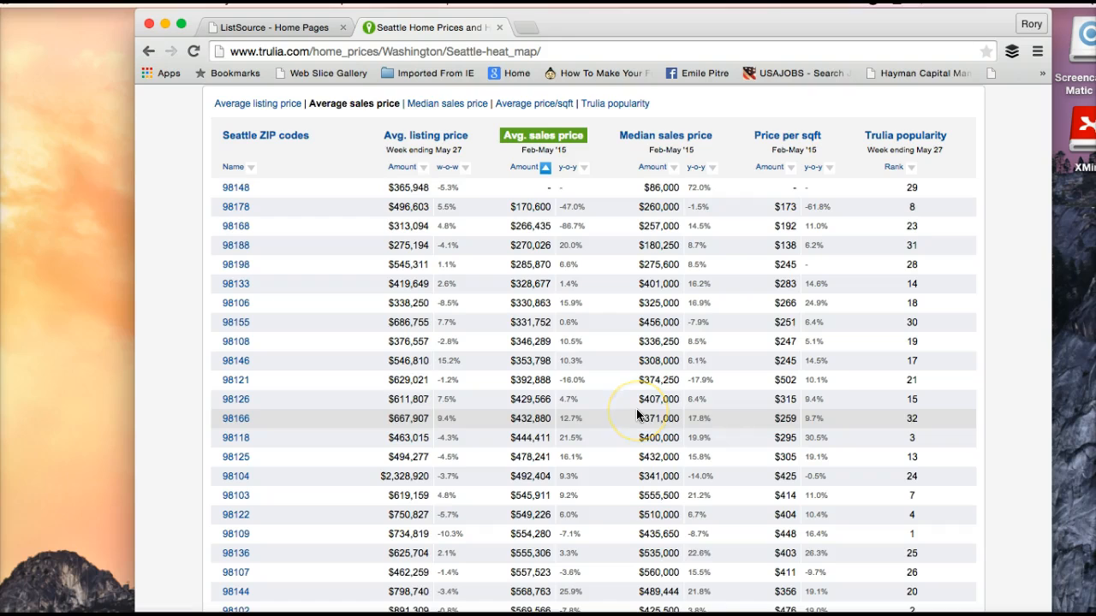
scroll(637, 416, "up", 2)
scroll(637, 415, "down", 3)
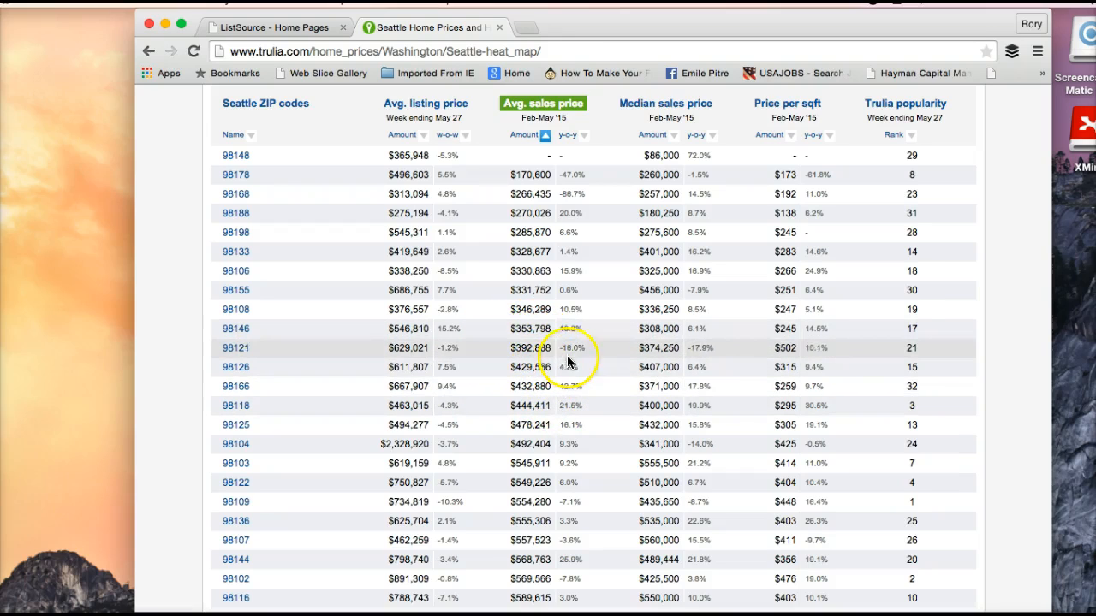
Open a blank browser tab, return to the ListSource page and log out of the account.
left_click(526, 30)
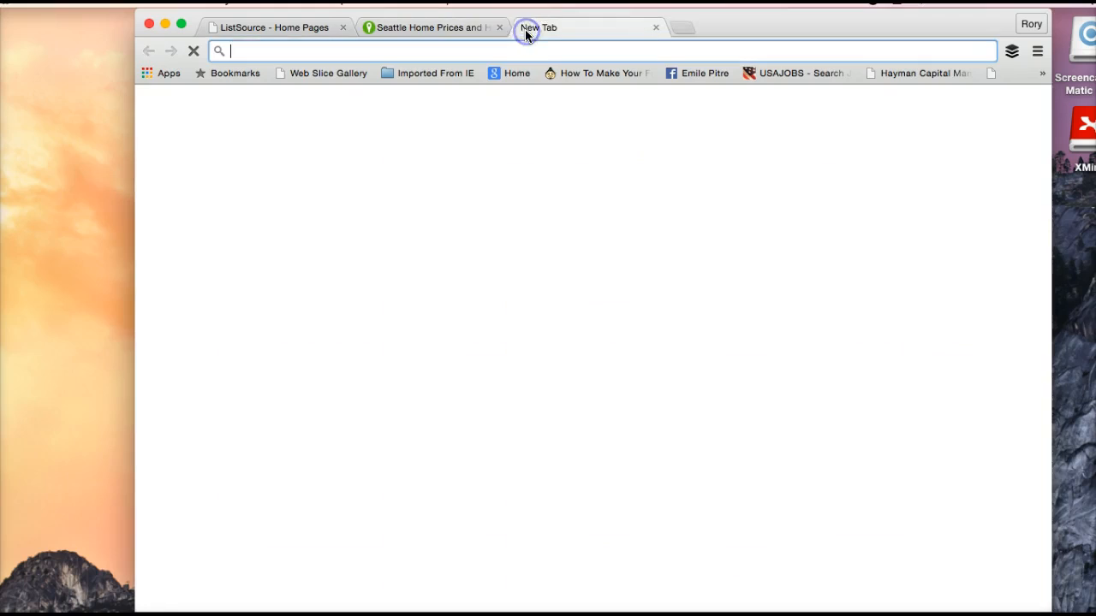
left_click(285, 30)
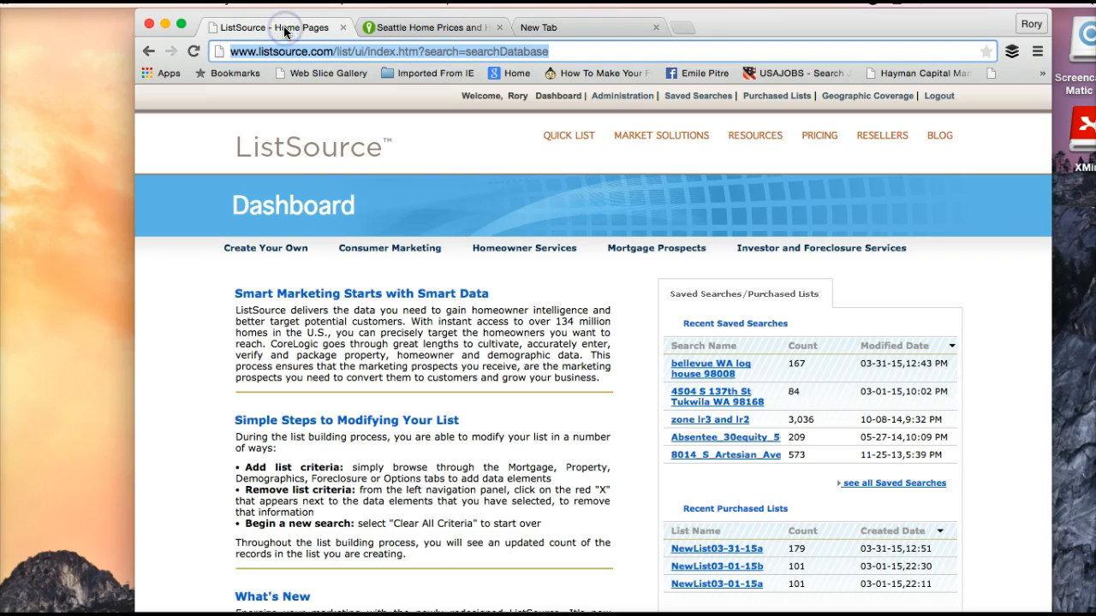
left_click(316, 151)
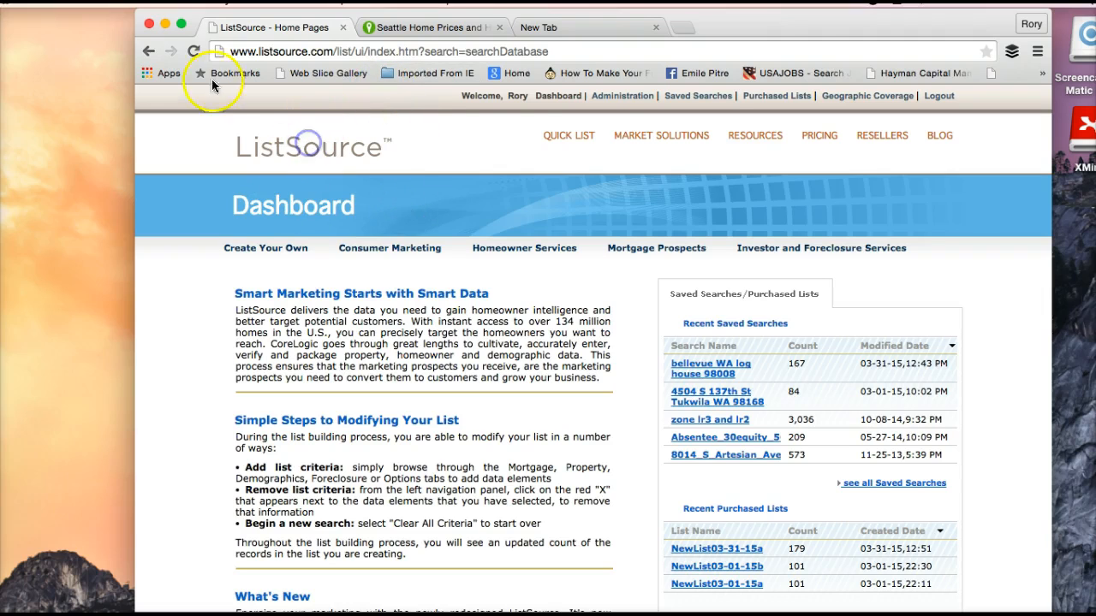
left_click(948, 97)
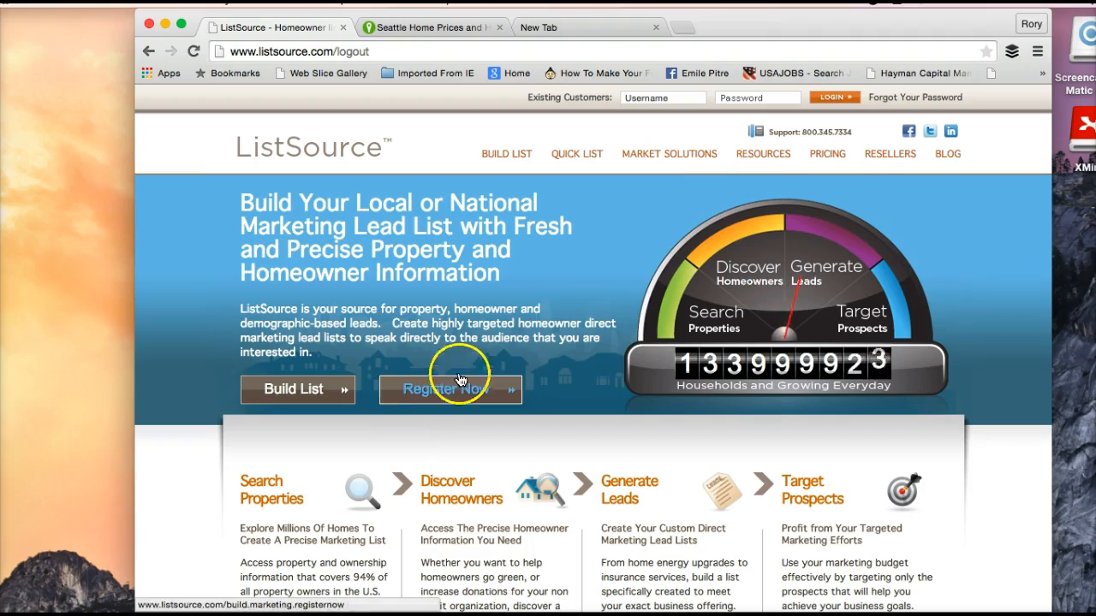
Log back in to ListSource with the saved account username and password.
left_click(649, 100)
left_click(651, 117)
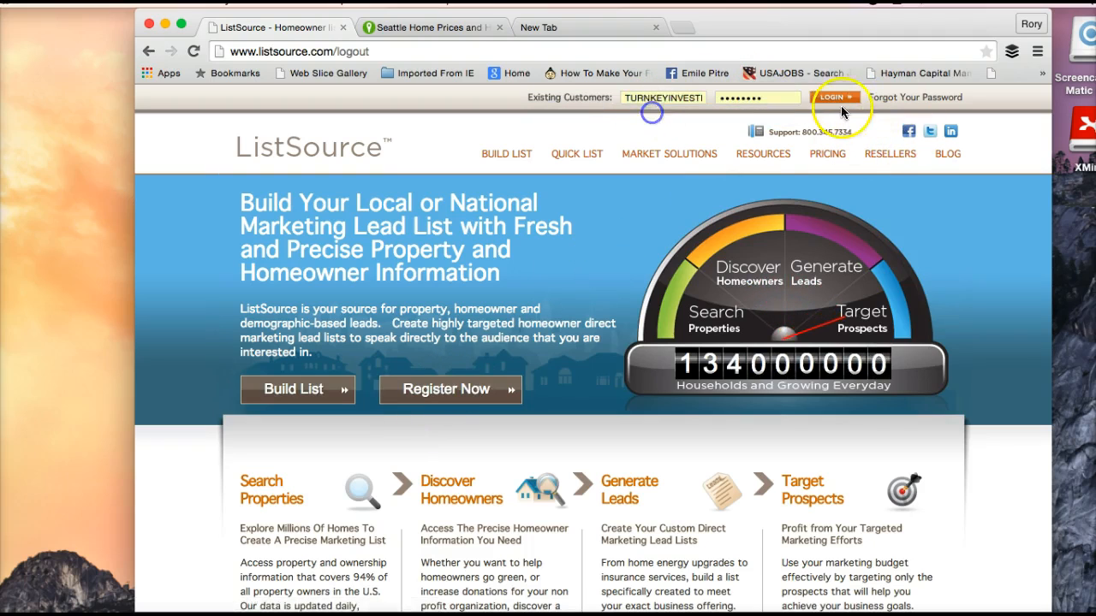
left_click(835, 97)
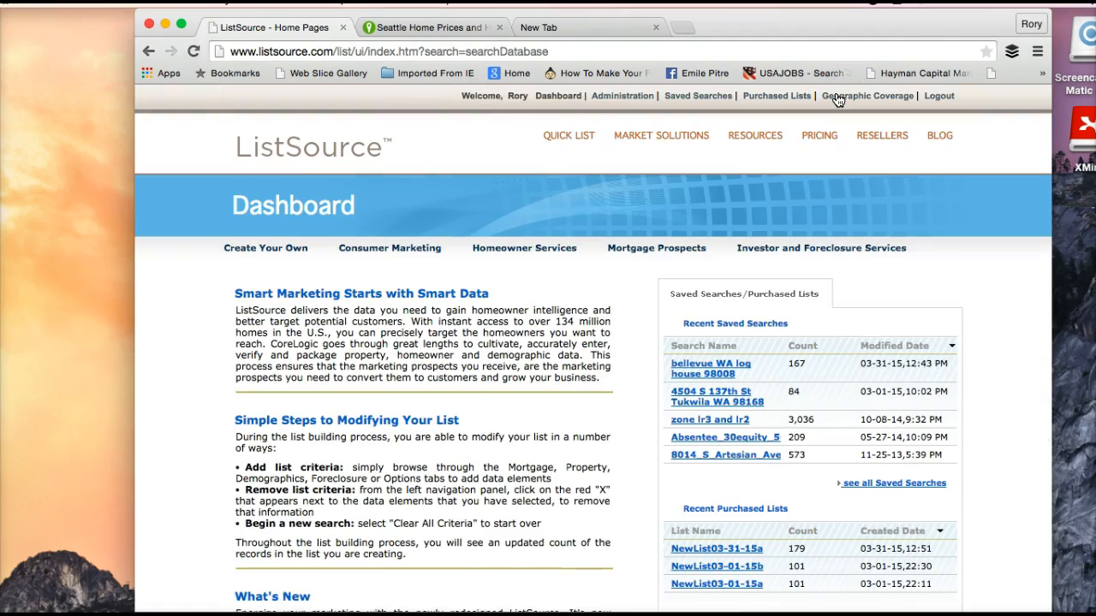
Start building a new list with Create Your Own from the ListSource dashboard.
scroll(838, 100, "down", 5)
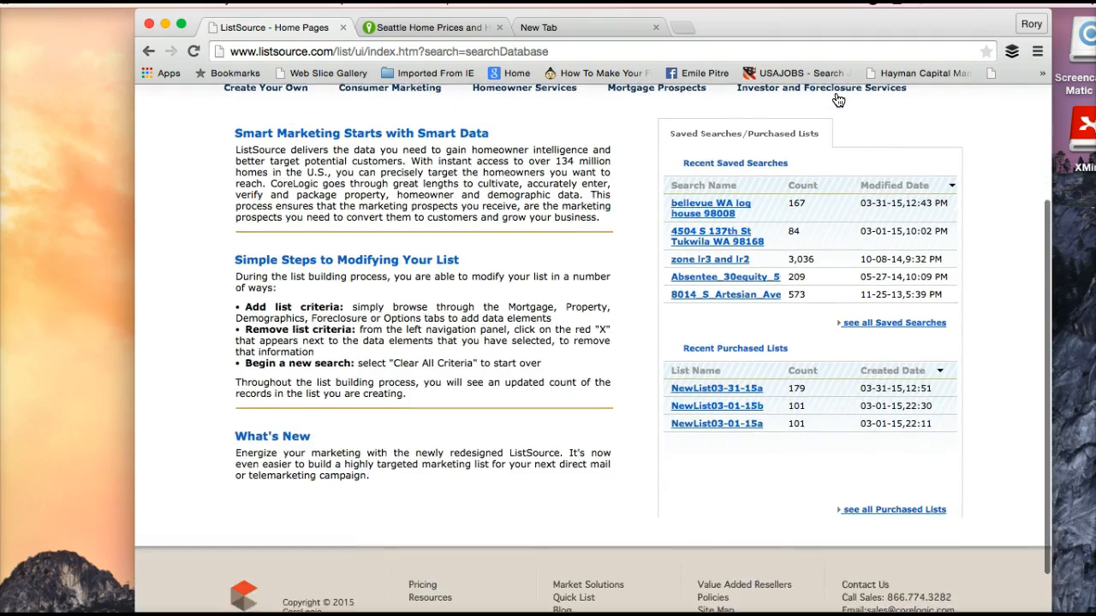
scroll(838, 100, "up", 5)
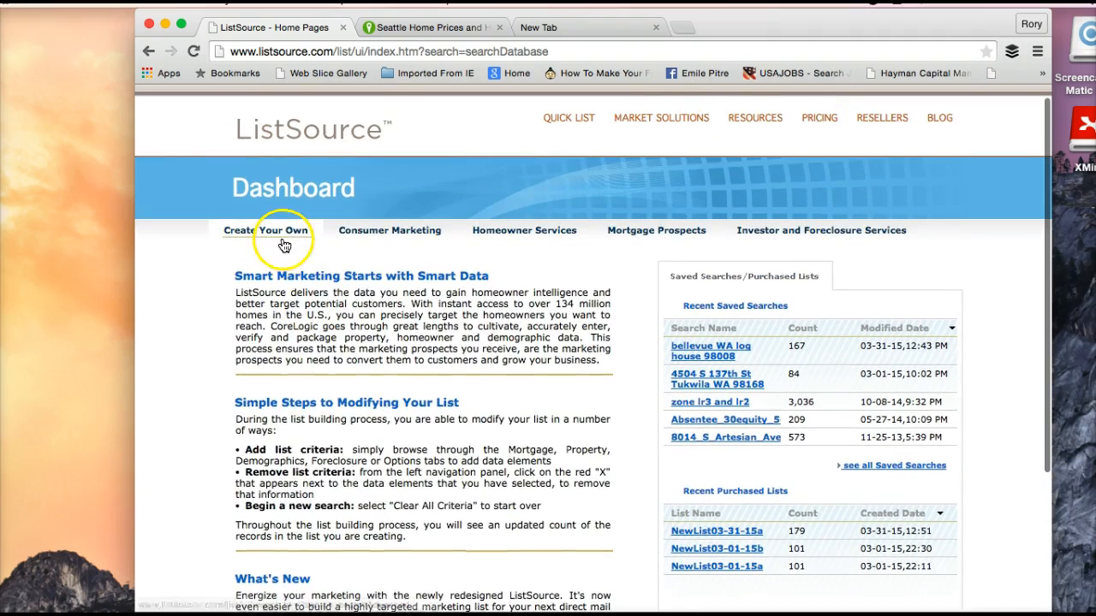
left_click(287, 240)
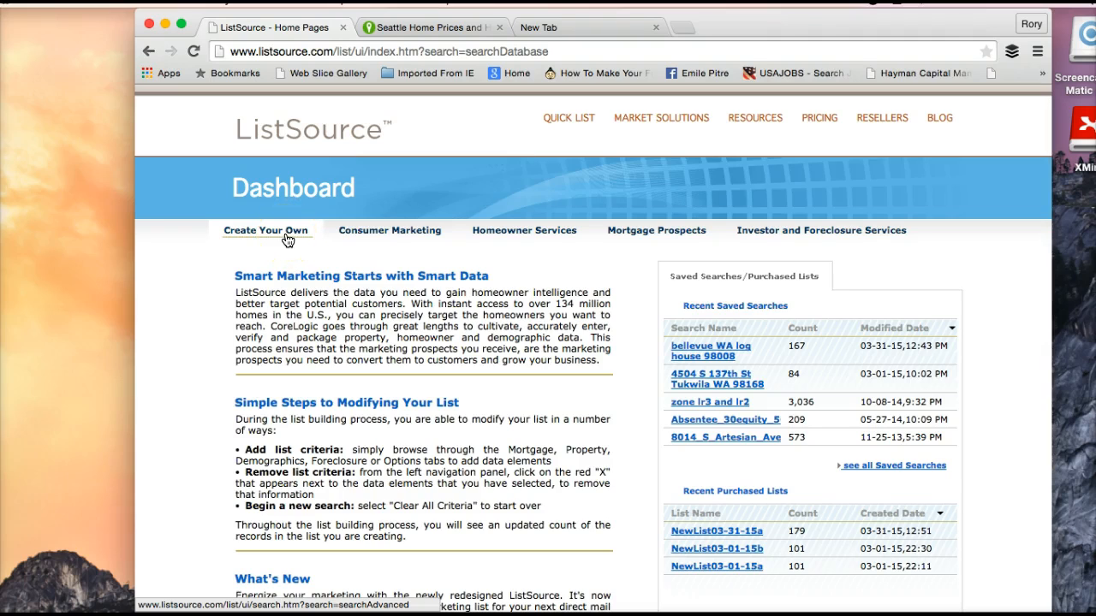
left_click(287, 240)
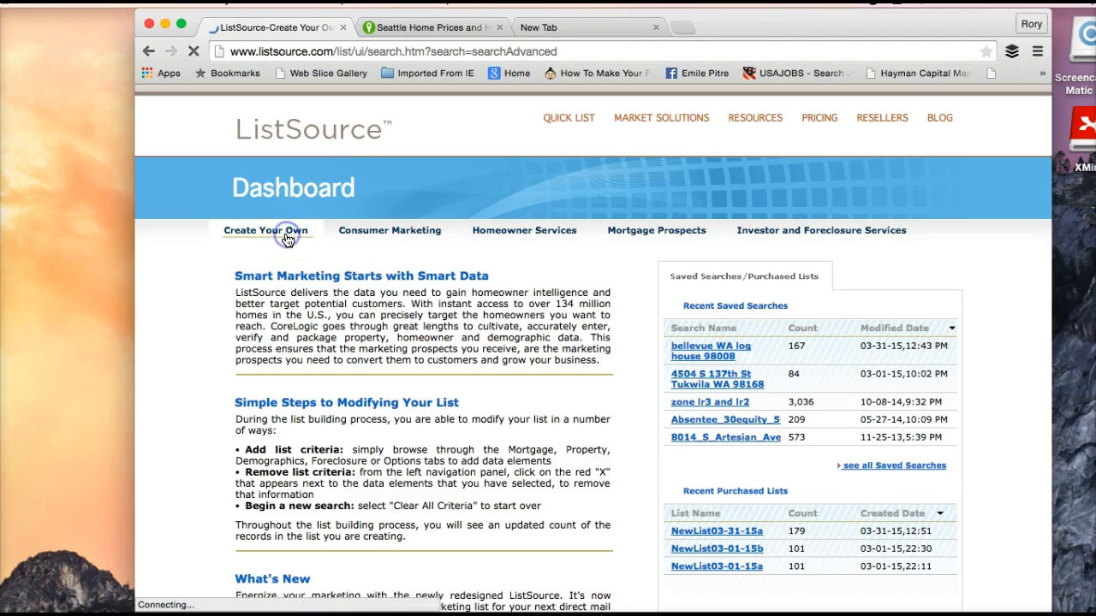
Set the list's geography criterion to ZIP Code and leave the state unselected.
mouse_move(389, 248)
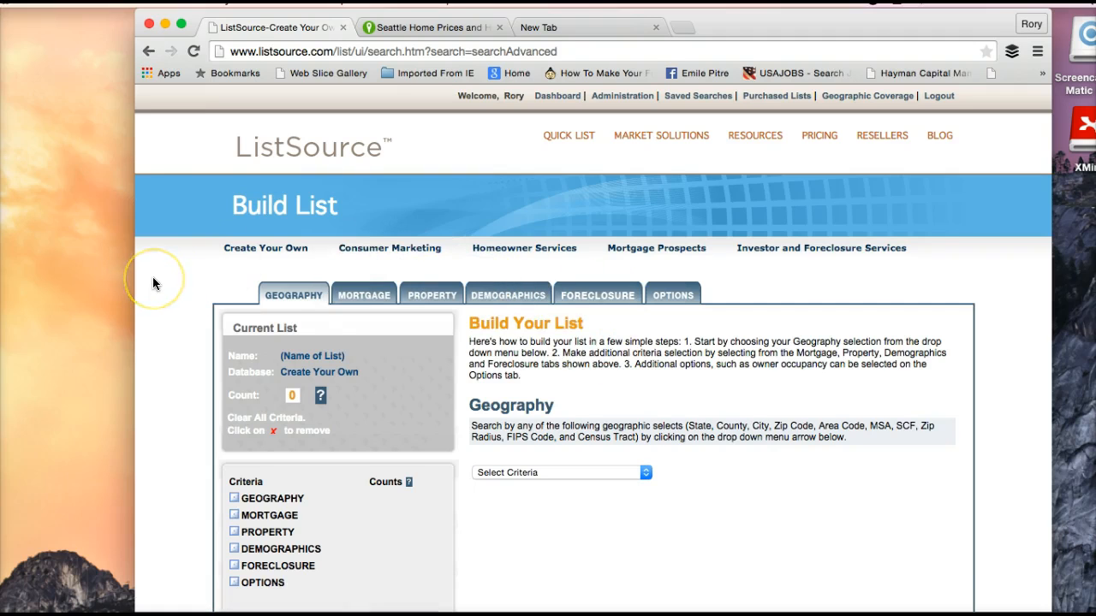
scroll(154, 283, "down", 4)
scroll(154, 283, "up", 1)
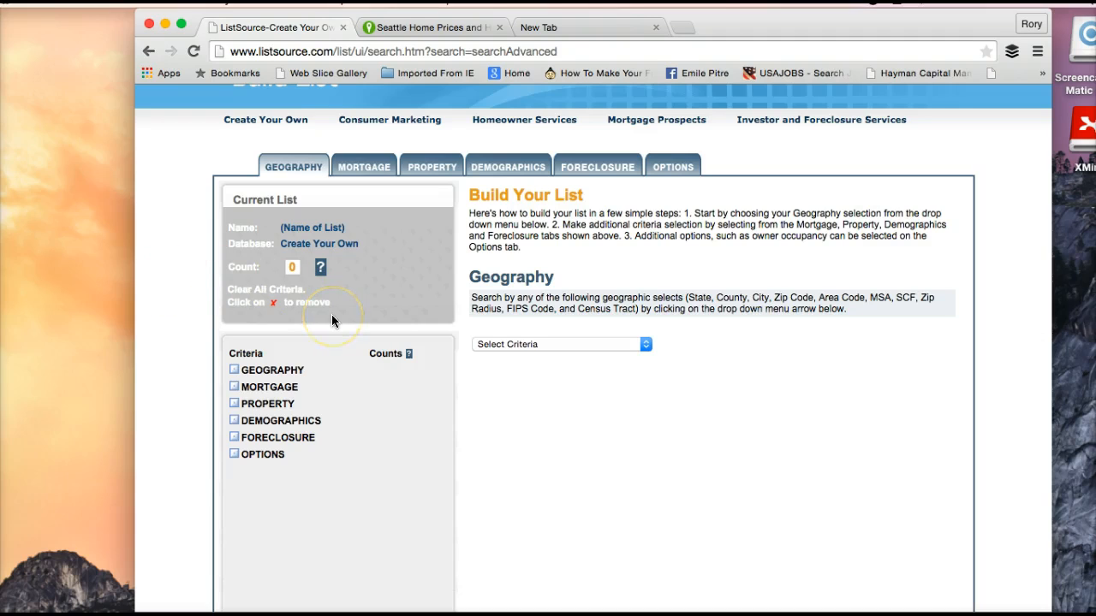
left_click(557, 344)
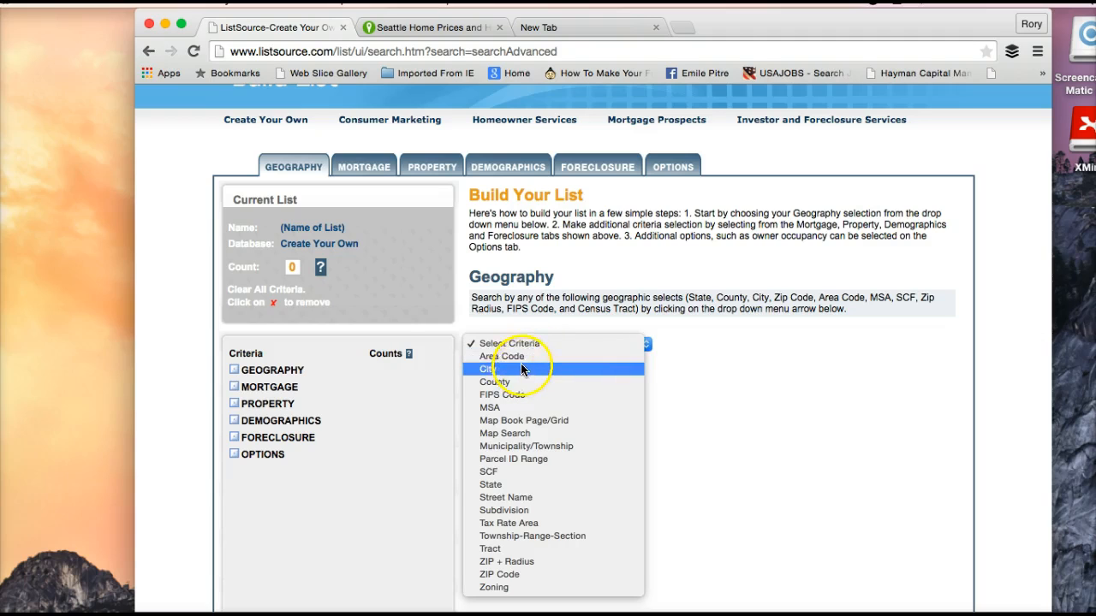
left_click(514, 574)
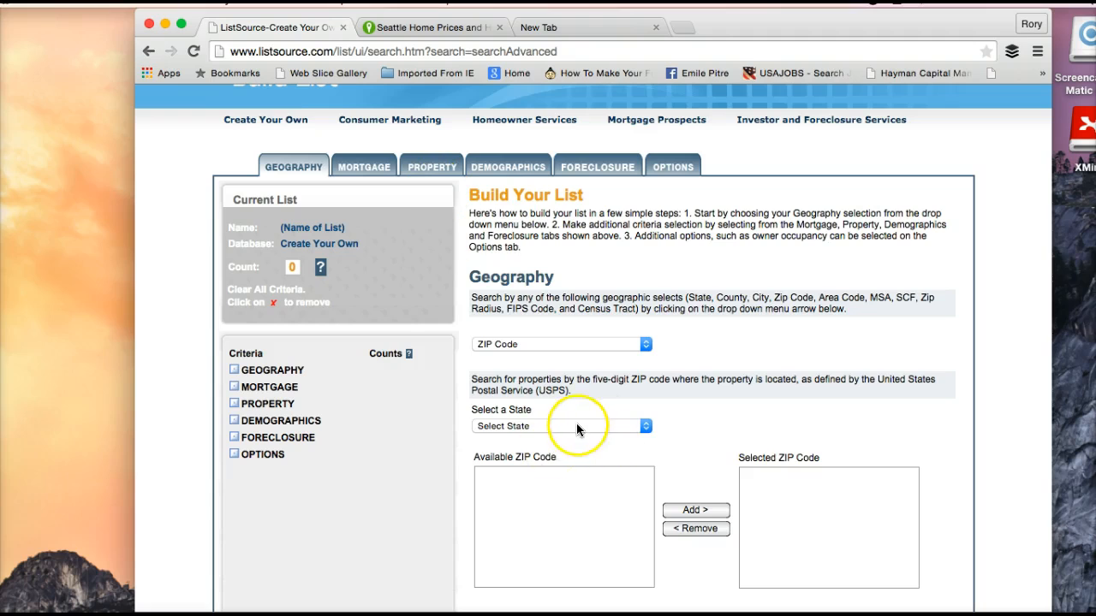
left_click(579, 426)
left_click(682, 406)
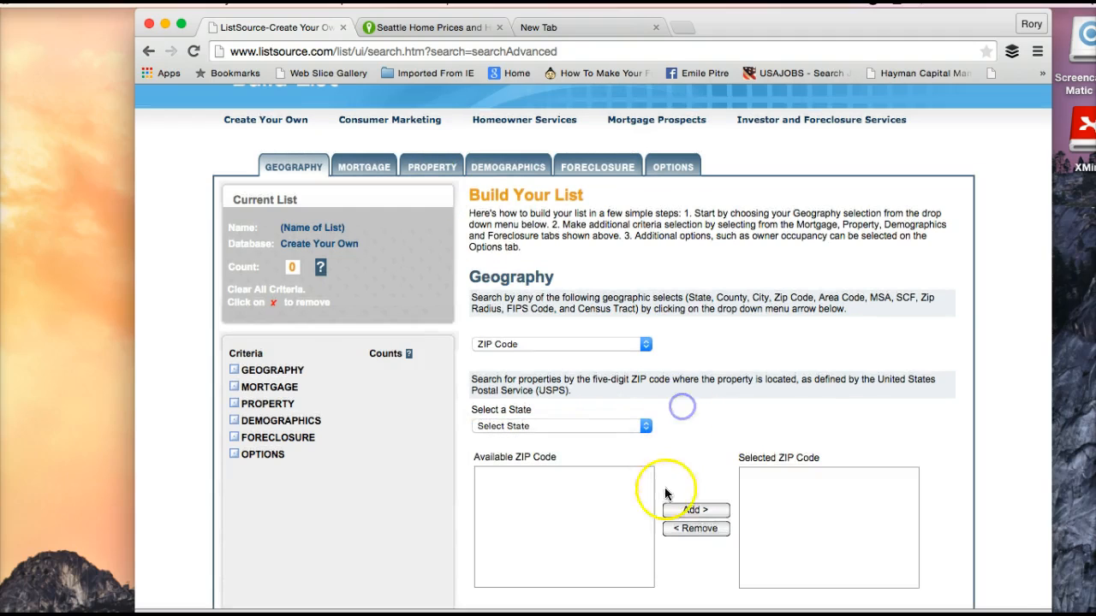
Open Google in the blank browser tab and search for Seattle ZIP codes.
left_click(536, 28)
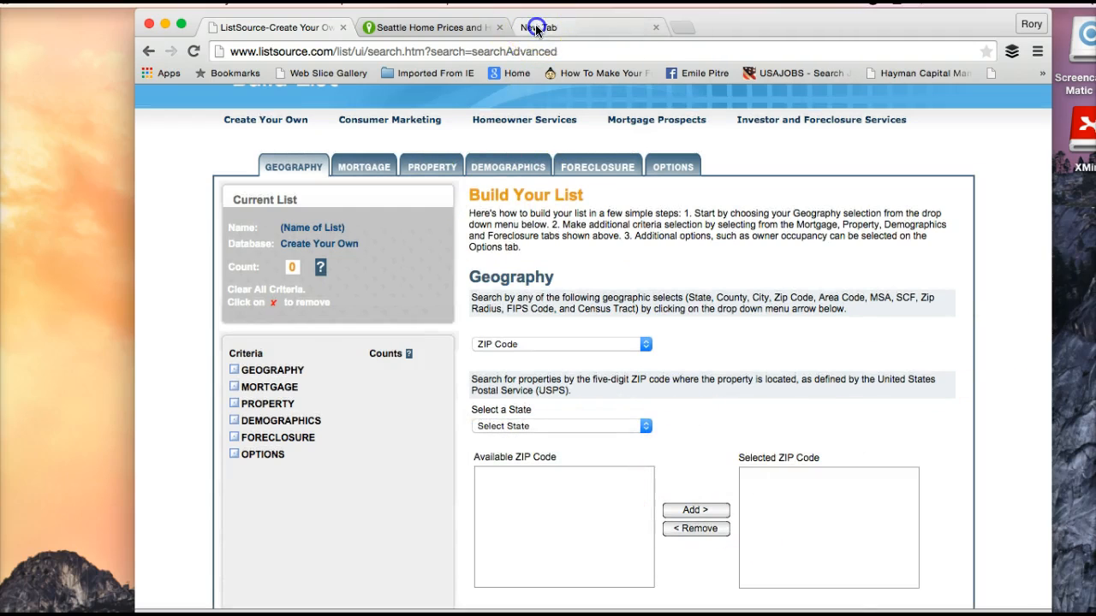
type("google.com")
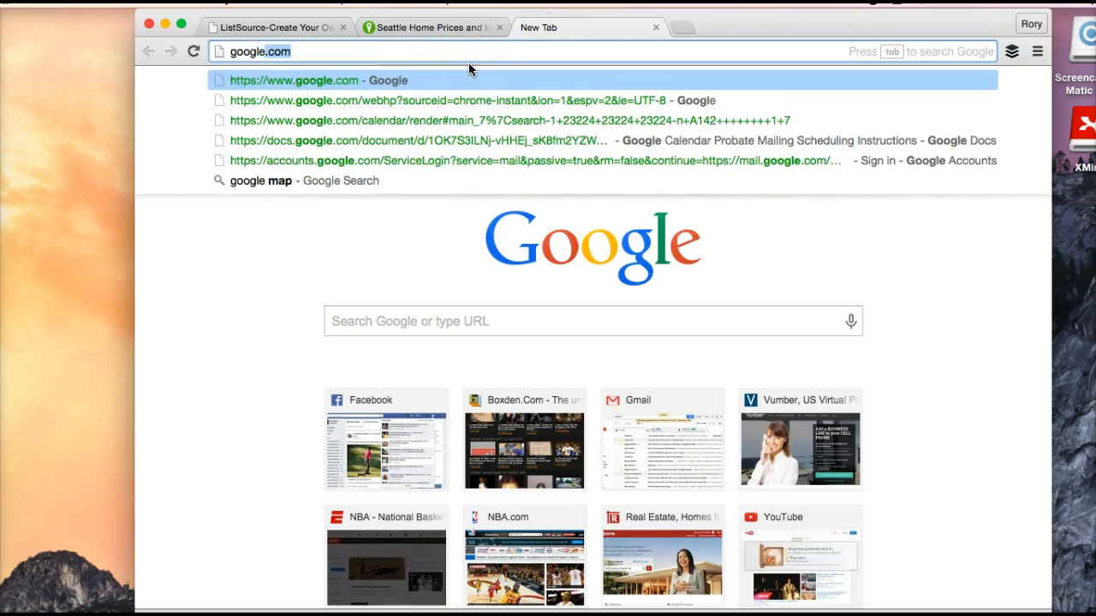
key("Return")
left_click(416, 351)
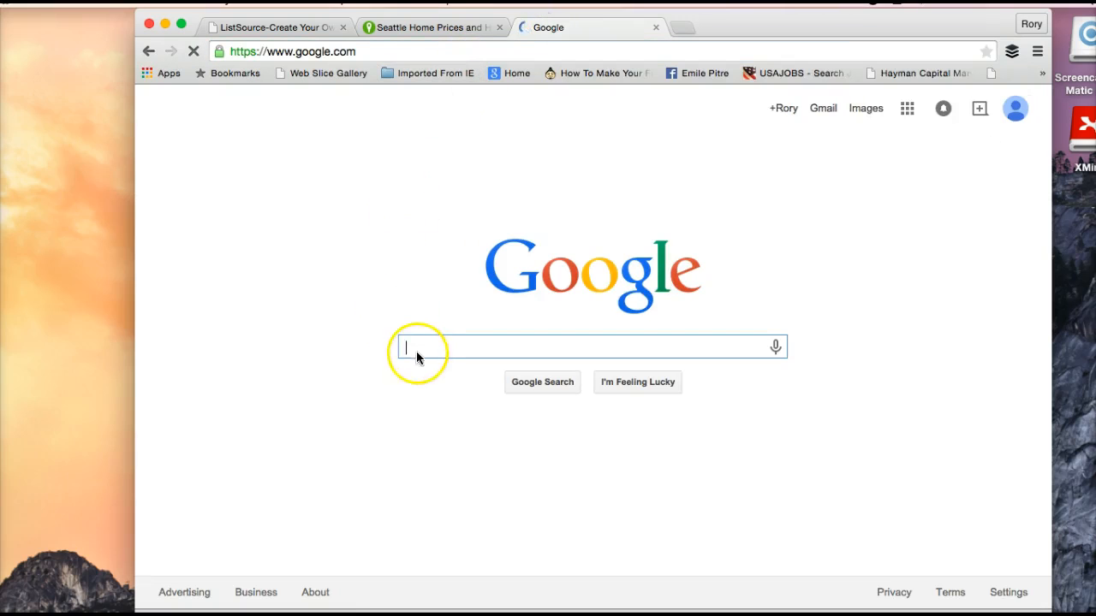
type("seattle")
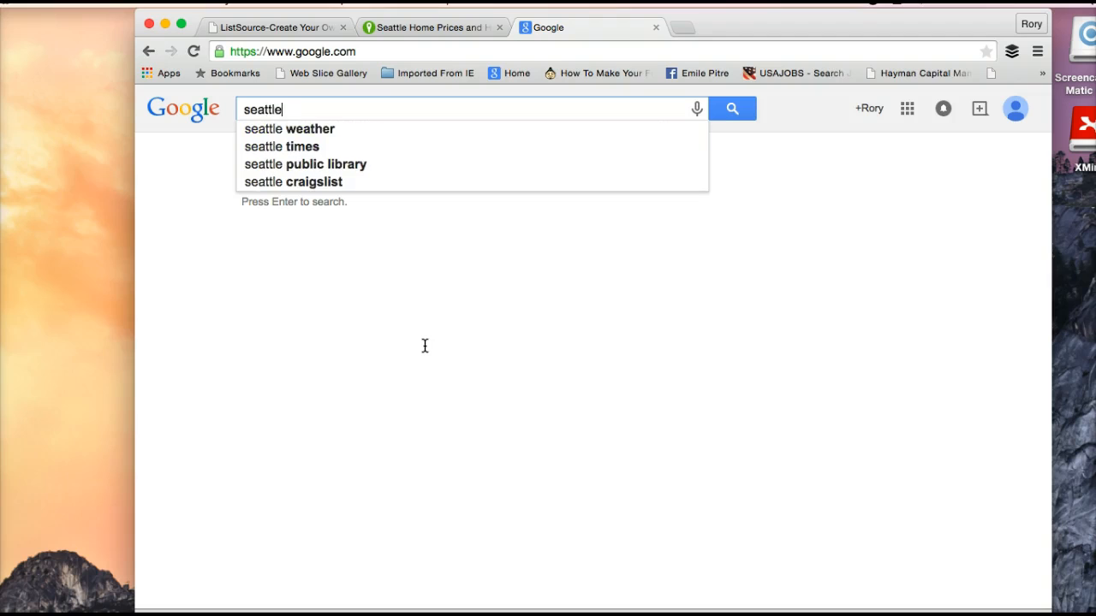
type(" zip ")
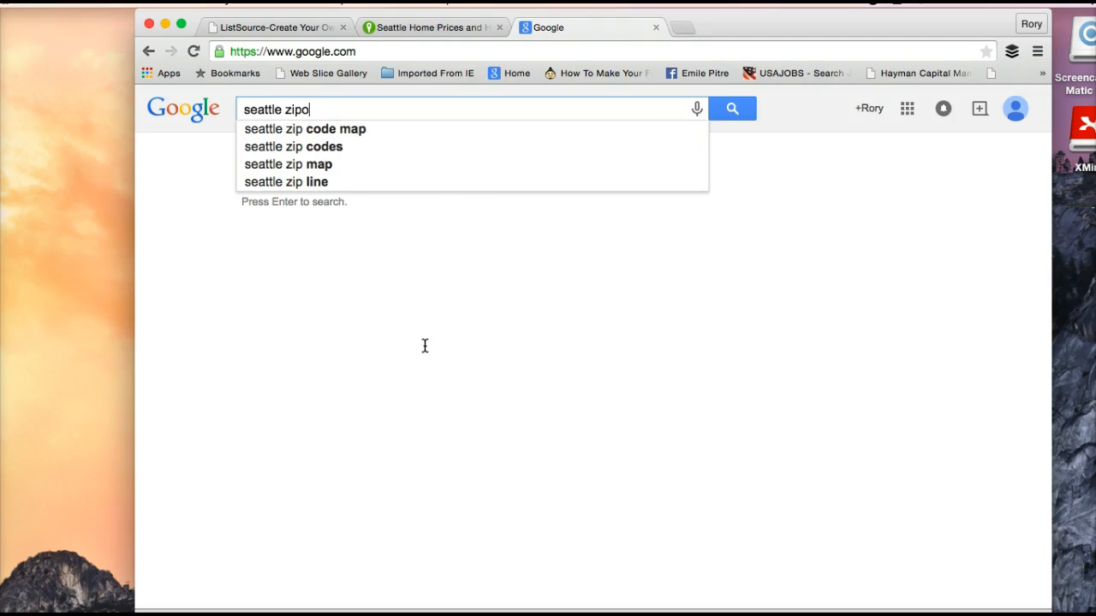
type(" codes")
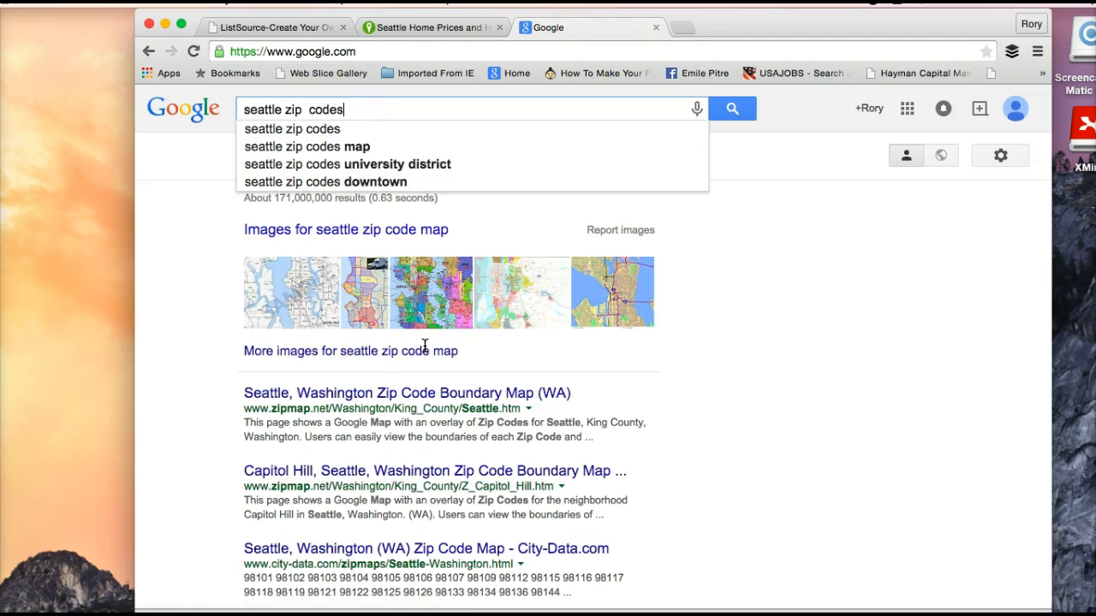
key("Return")
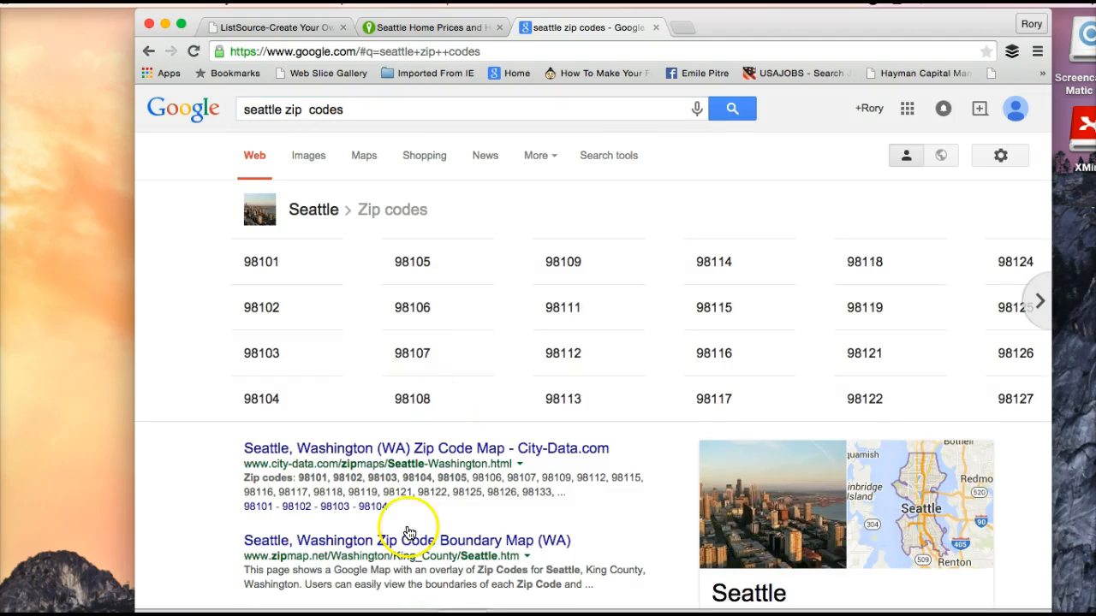
Open the City-Data Seattle ZIP code map page and copy its full list of ZIP codes.
left_click(347, 449)
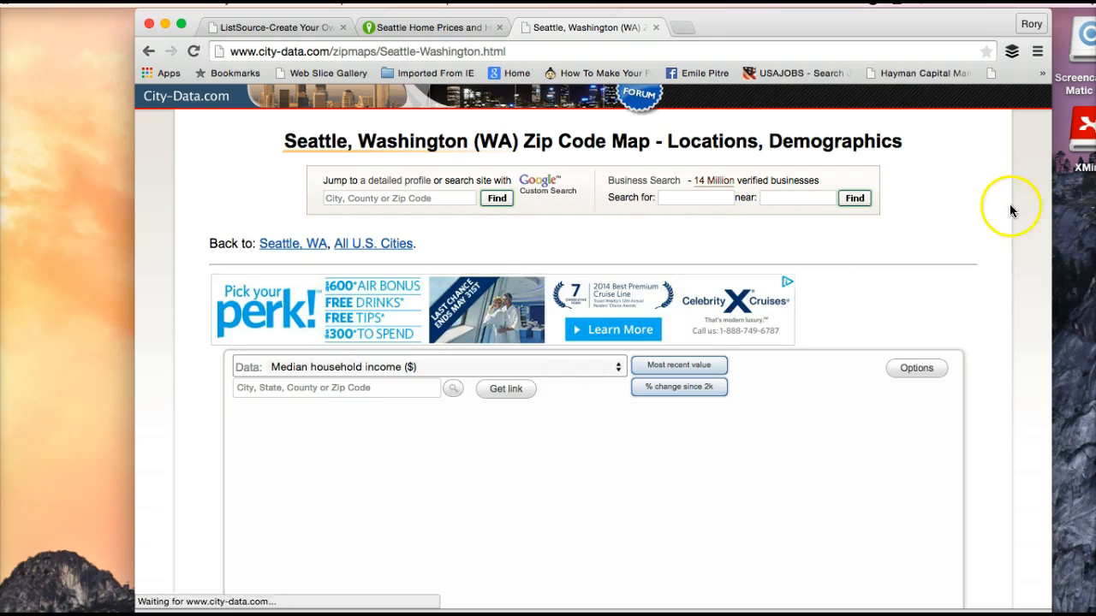
scroll(997, 248, "down", 10)
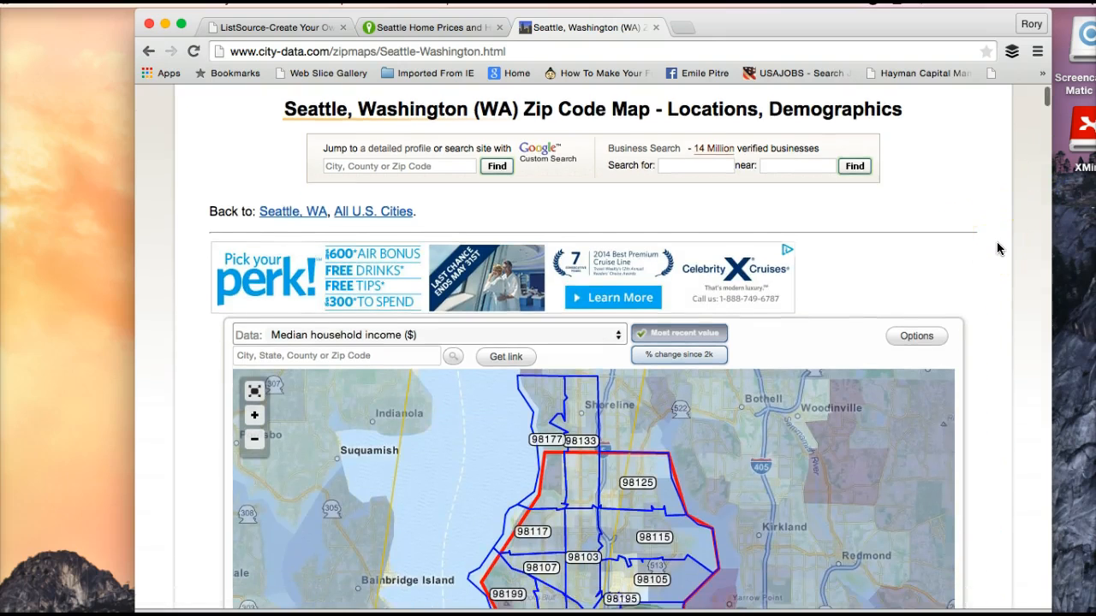
scroll(997, 248, "down", 8)
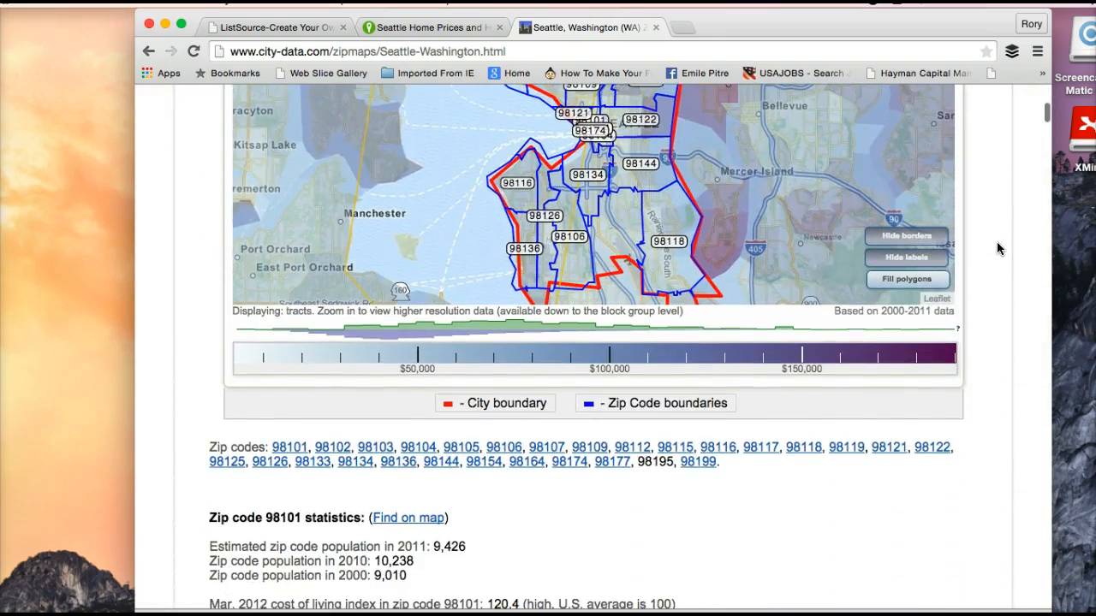
left_click_drag(730, 334, 279, 327)
key("super+c")
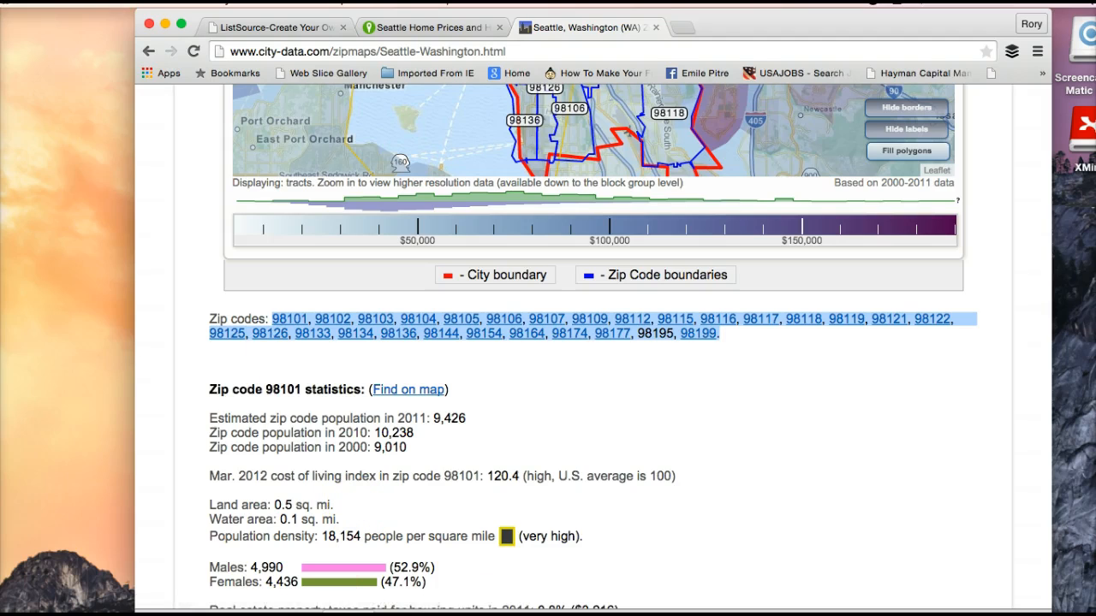
Switch to the Notes app and paste the copied ZIP codes into the listsource note above the maps.huge.info link.
key("super+Tab")
left_click(769, 345)
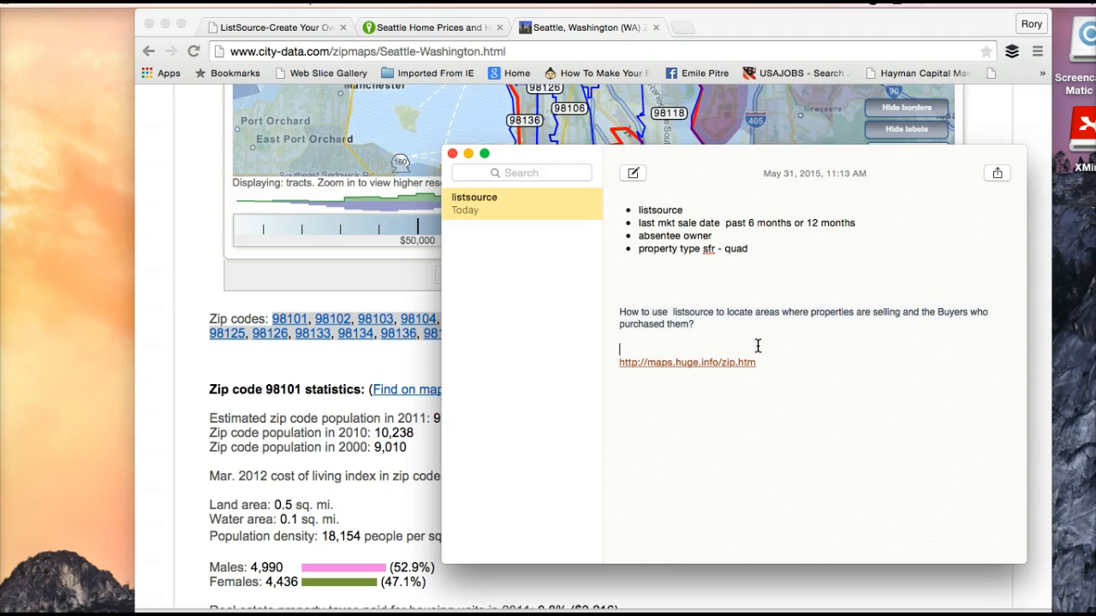
left_click(649, 347)
key("super+v")
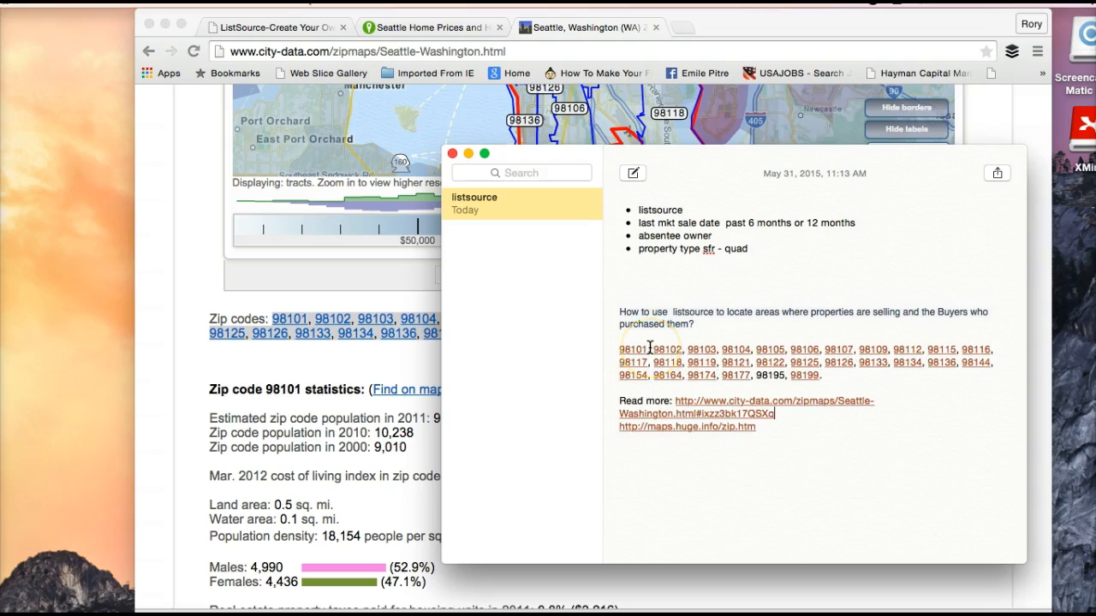
Put each pasted ZIP code on its own line in the note and return to the ListSource page.
left_click(653, 349)
key("Return")
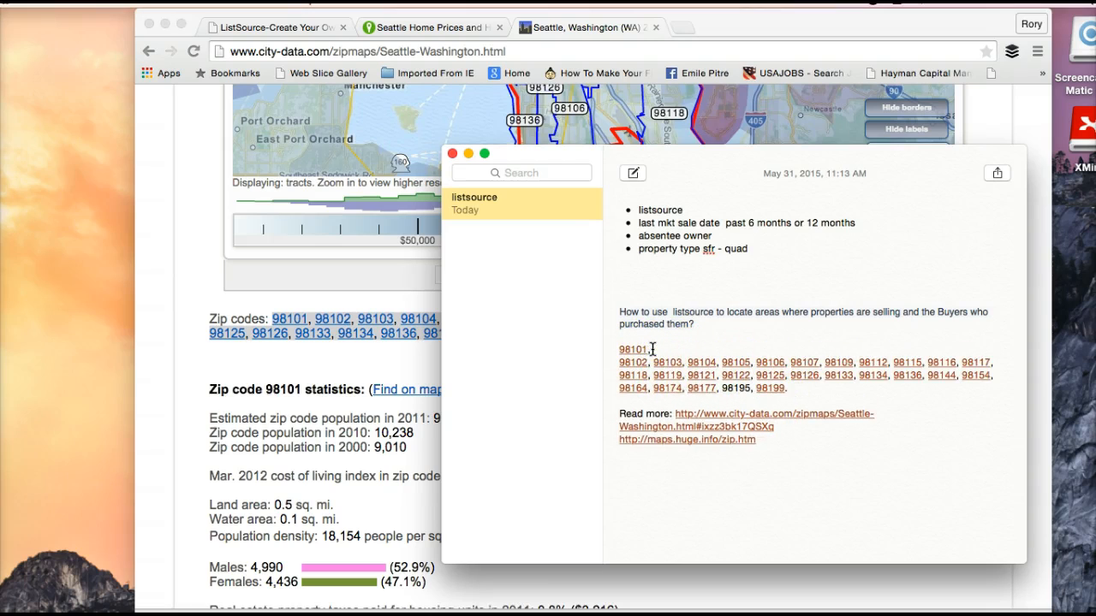
key("Return")
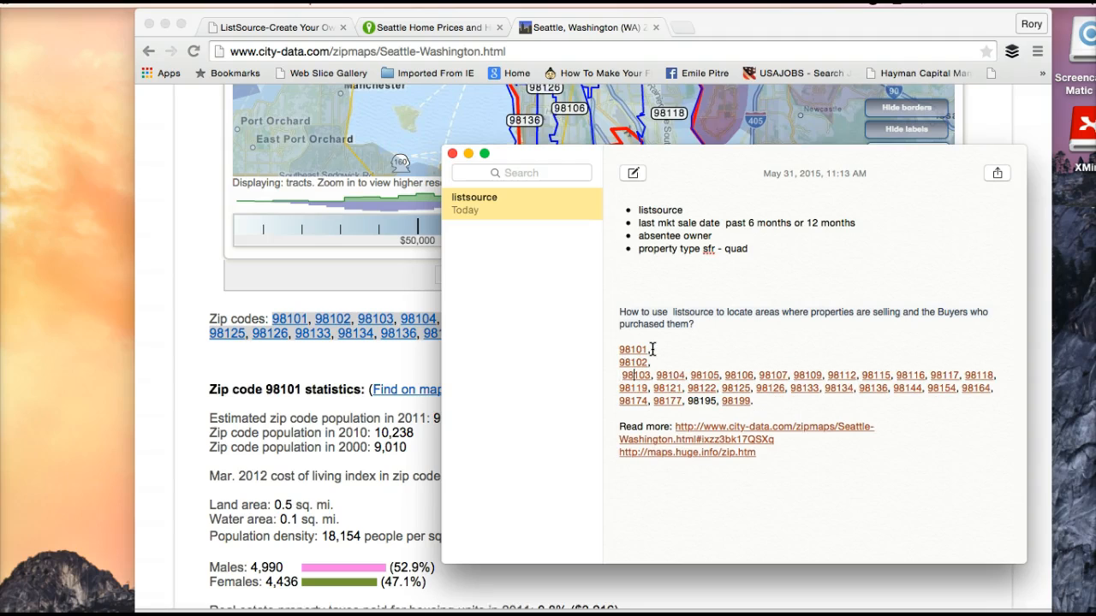
key("Return")
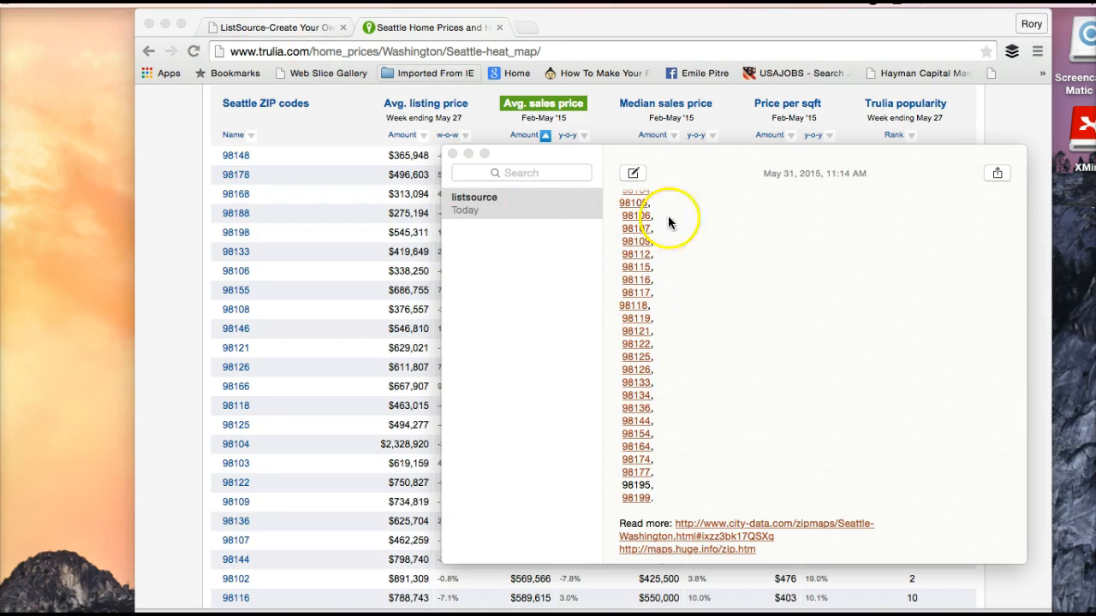
left_click(252, 27)
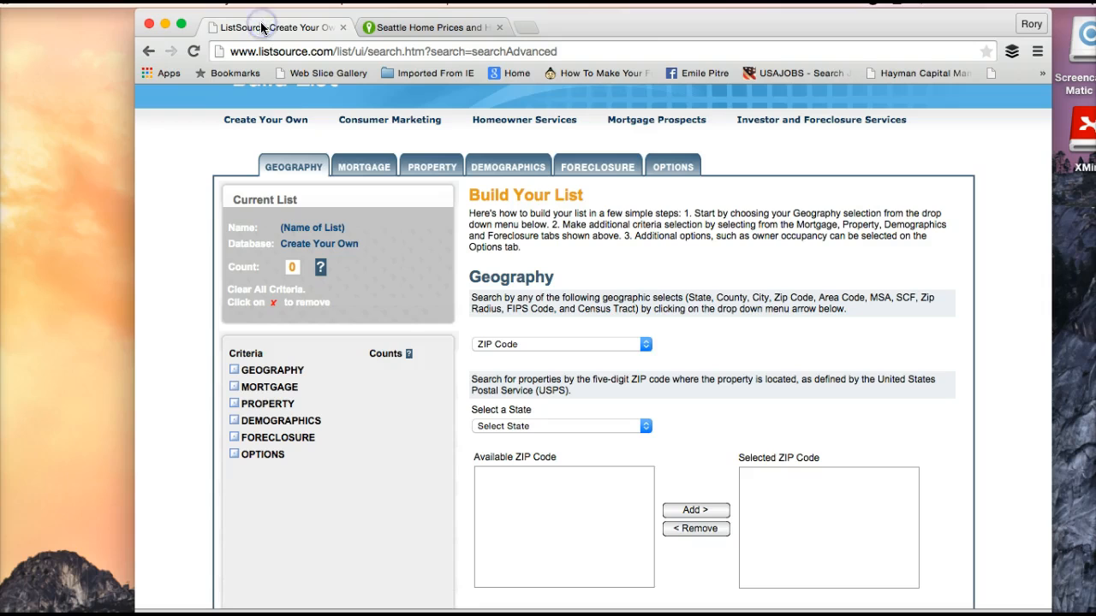
Try setting the ZIP Code criterion's state to Washington and selecting 98001 from the available codes.
left_click(641, 426)
scroll(636, 424, "down", 5)
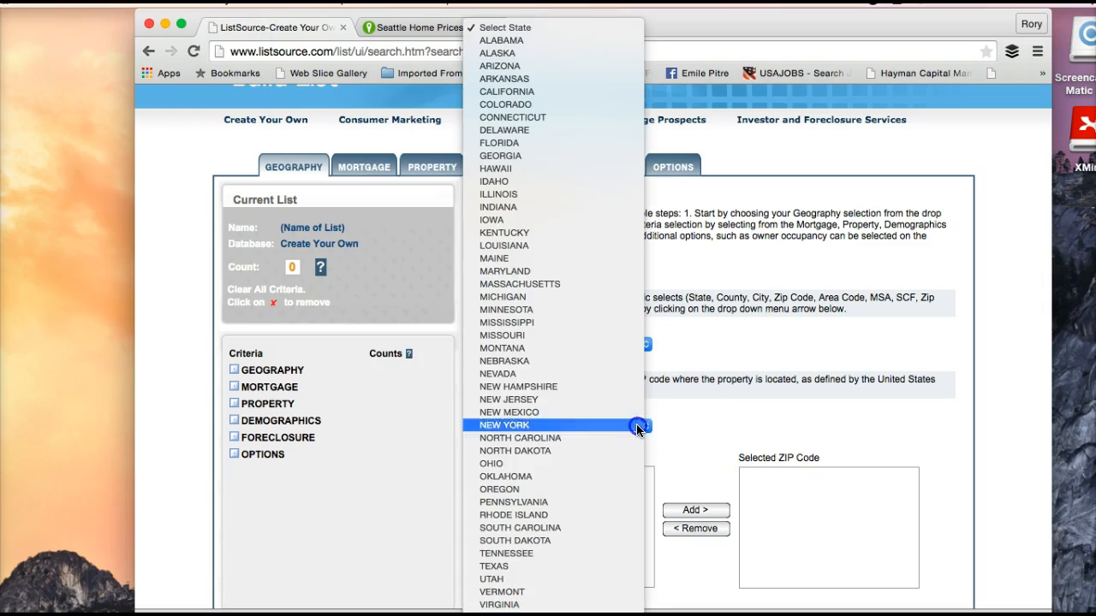
left_click(640, 421)
left_click(583, 426)
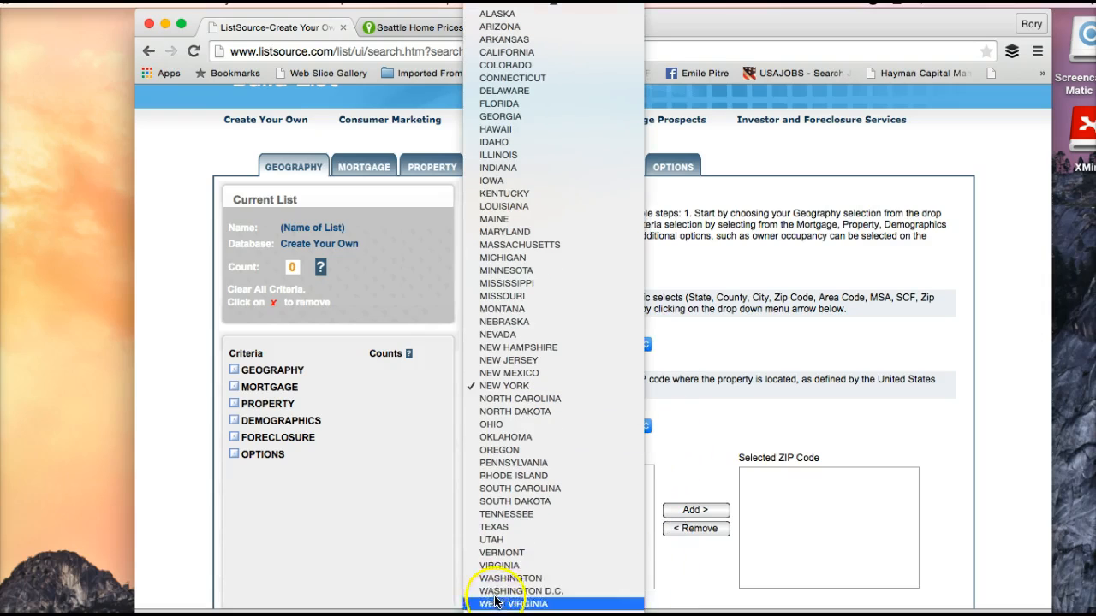
left_click(495, 582)
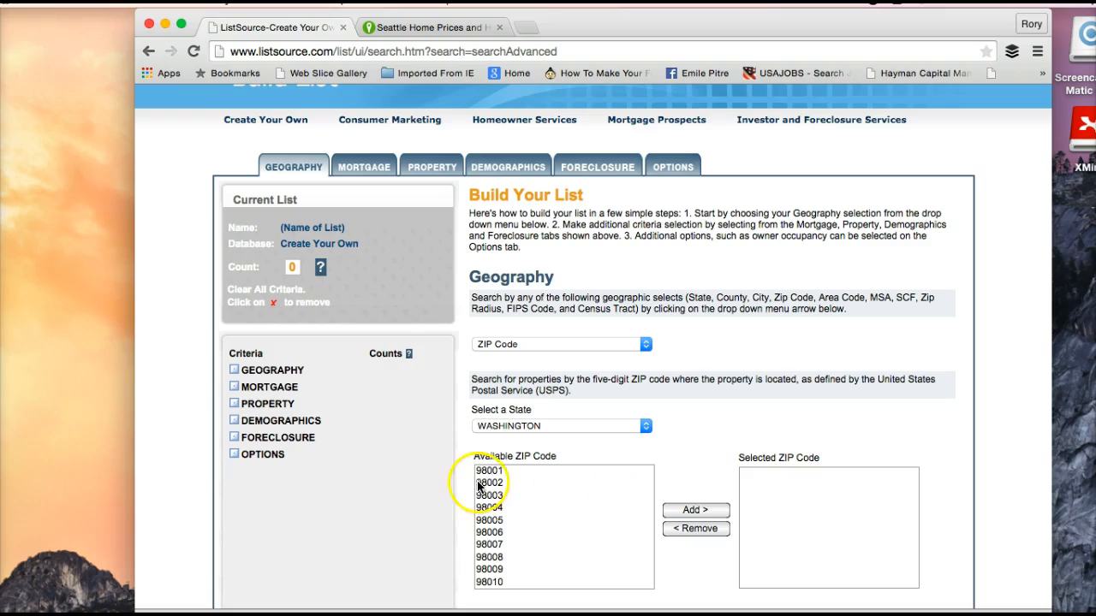
left_click(489, 471)
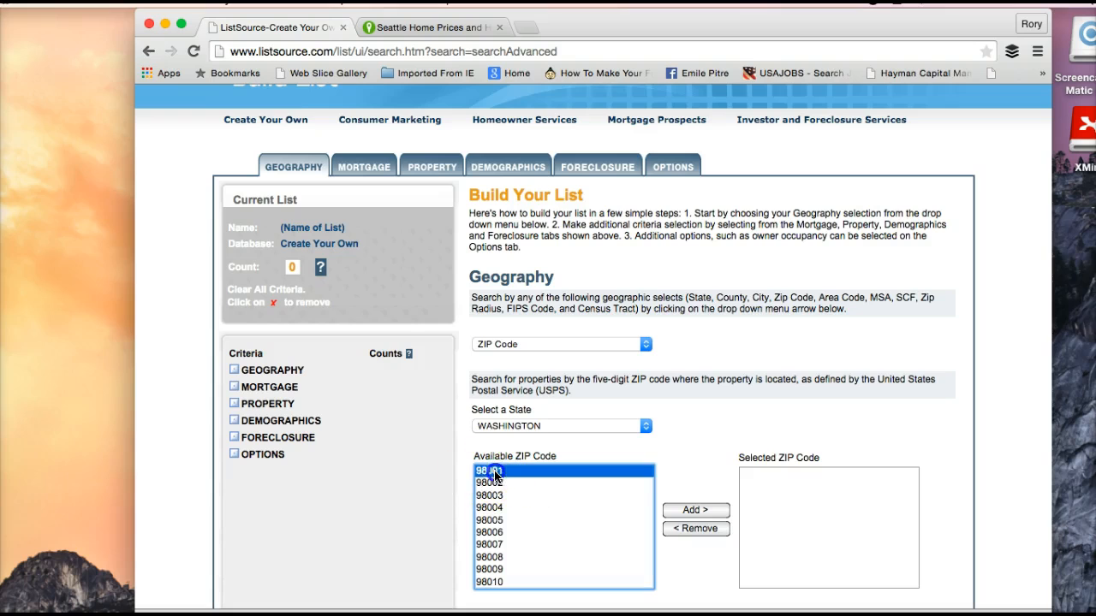
Change the geography criterion to City and set its state to Washington.
left_click(577, 344)
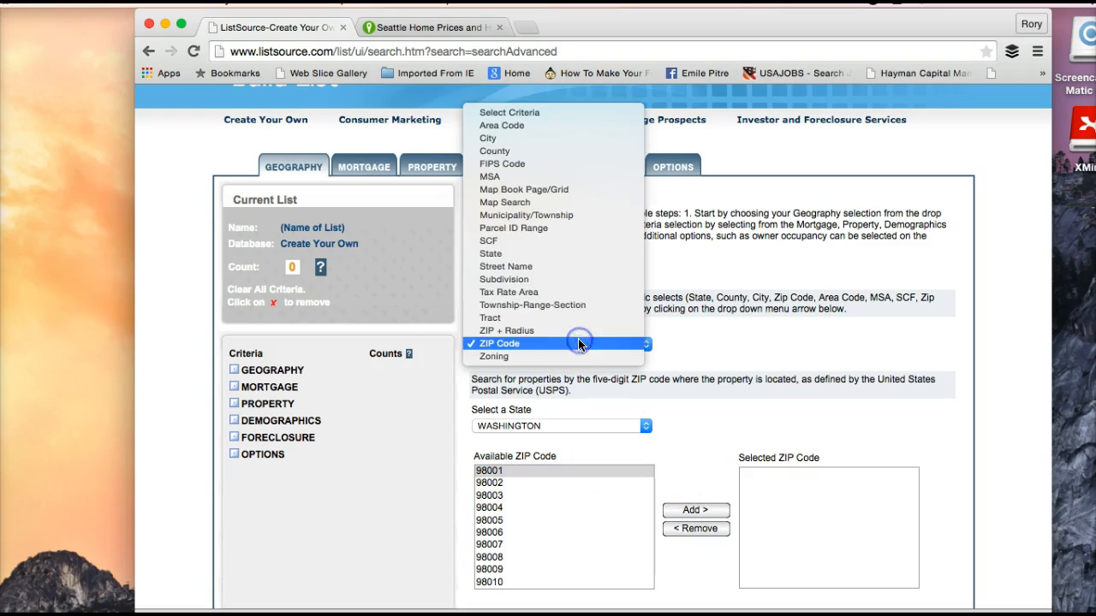
left_click(548, 138)
left_click(550, 417)
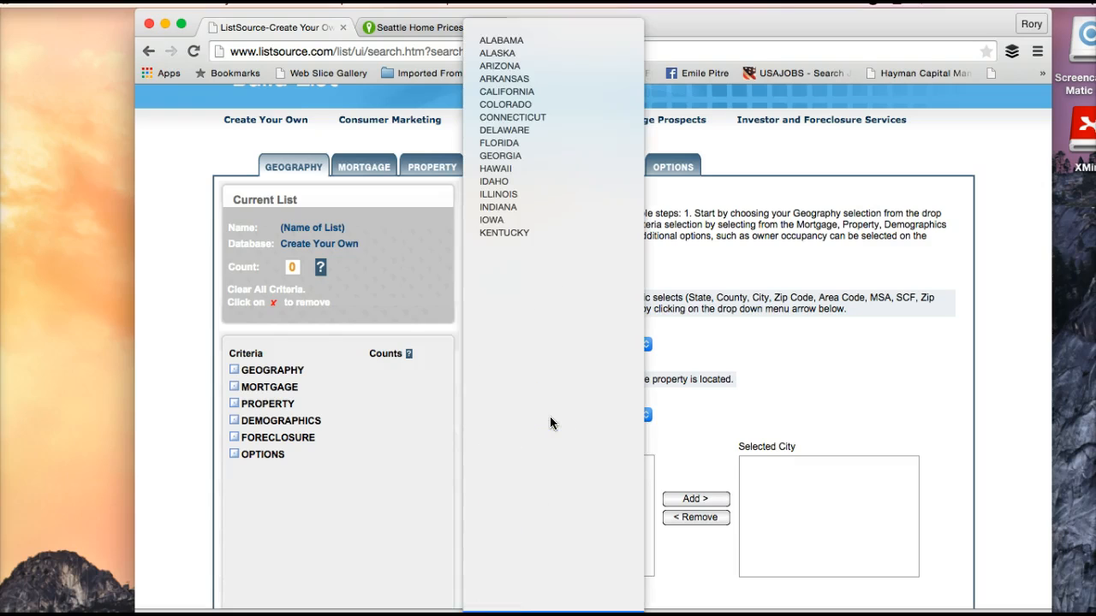
left_click(550, 416)
left_click(554, 416)
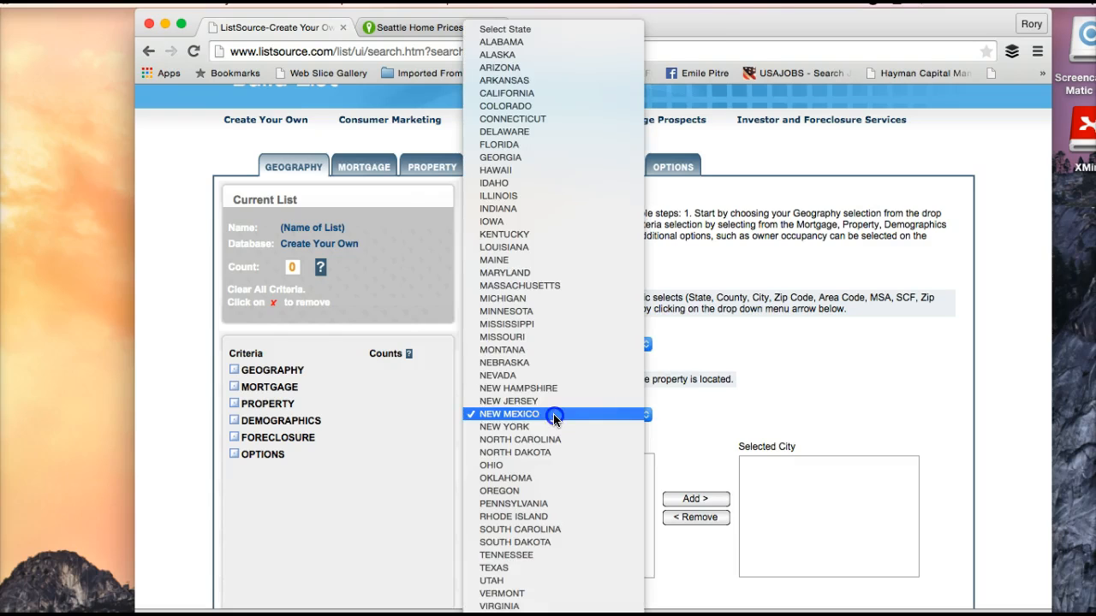
left_click(553, 572)
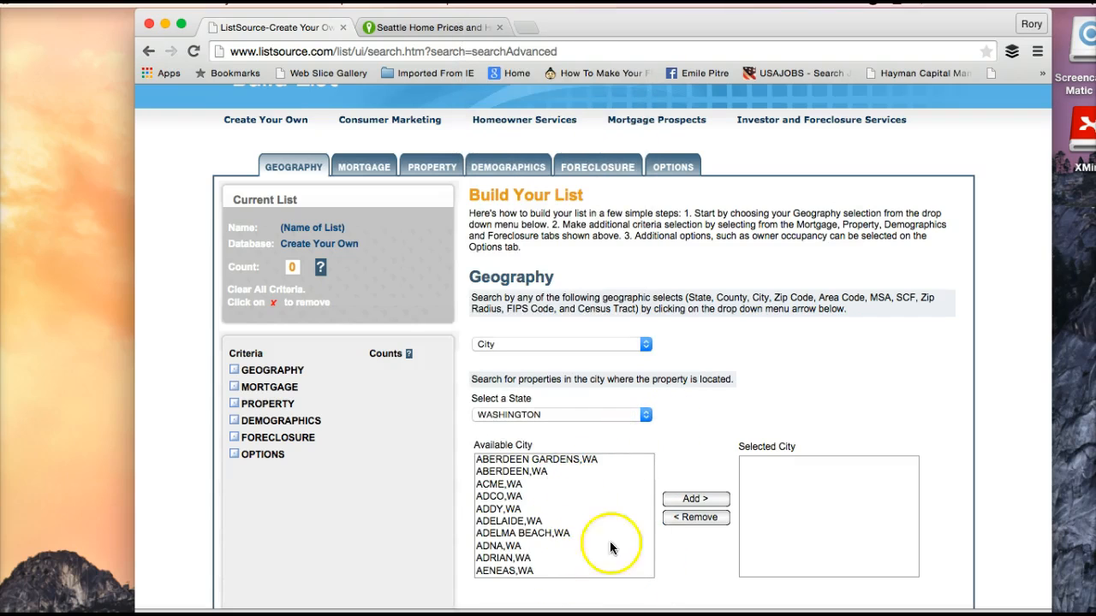
Find SEATTLE,WA among the available cities and add it to the selected cities.
left_click(576, 542)
key("Down")
key("Down")
key("Down")
key("Down")
key("Down")
key("Down")
key("Down")
key("Down")
key("Down")
key("Down")
key("Down")
key("Down")
key("Down")
key("Down")
key("Down")
key("Down")
key("Down")
key("Down")
key("Down")
key("Down")
key("Down")
key("Down")
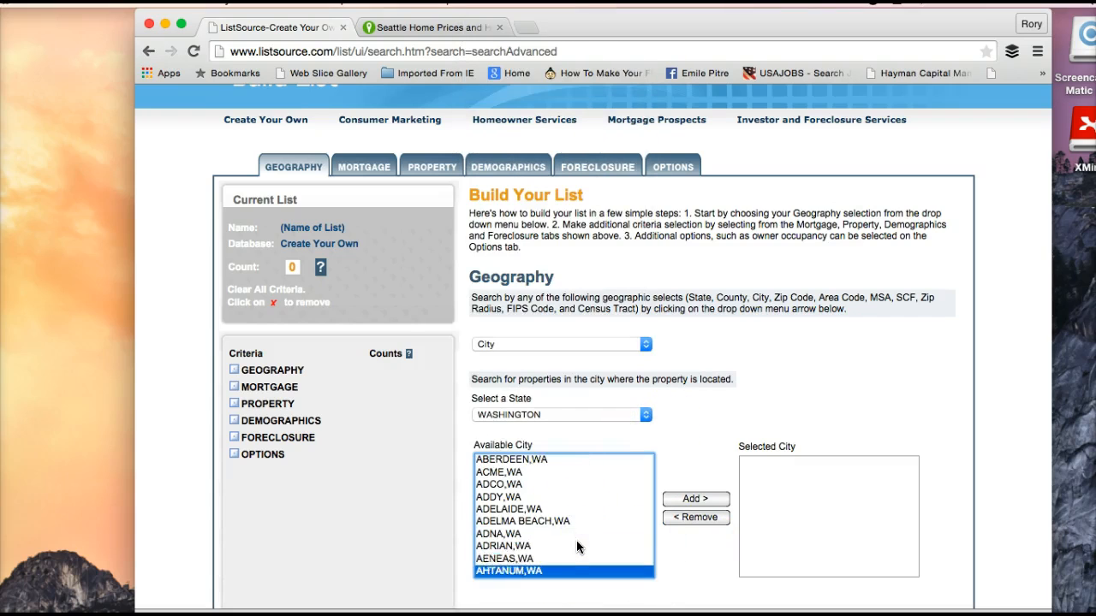
key("Down")
key("Down")
key("Down")
key("Down")
key("Down")
key("s")
key("Down")
key("Down")
key("Down")
key("Down")
key("Down")
key("Down")
key("Down")
key("Down")
key("Down")
key("Down")
key("Down")
key("Down")
key("Down")
key("Down")
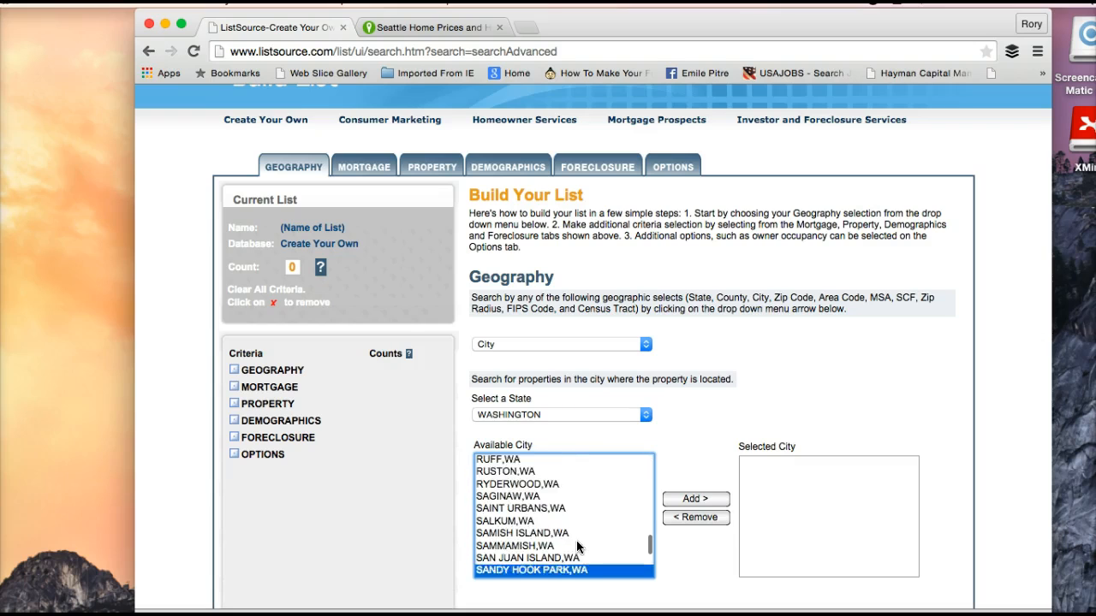
key("Down")
key("Down")
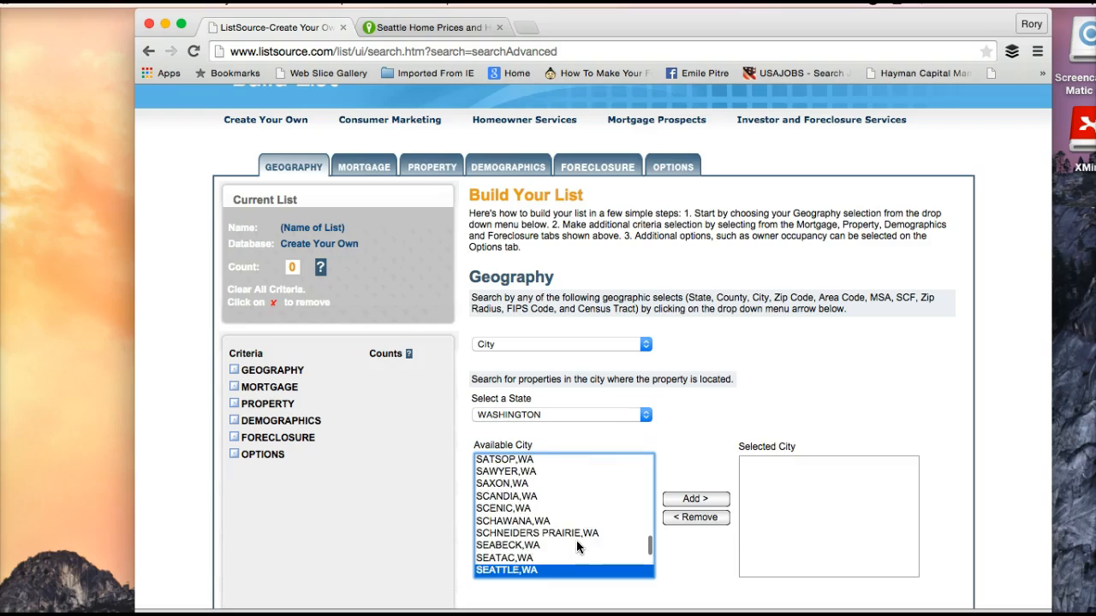
left_click(685, 500)
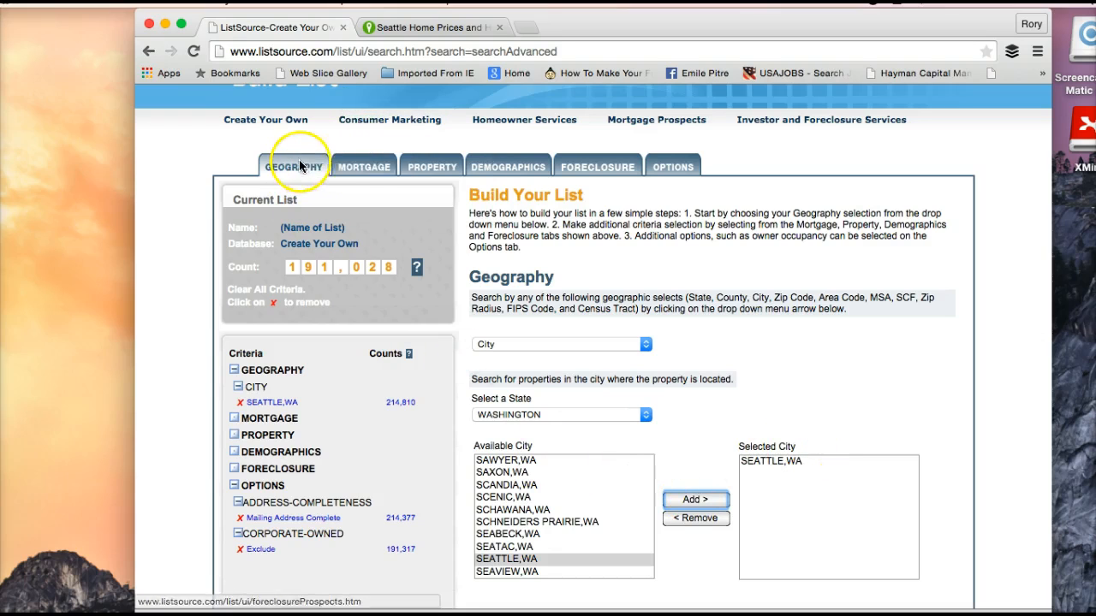
Look through the available mortgage criteria for all lien positions, from Adjustable Rate Rider to Seller Carry Back.
left_click(362, 166)
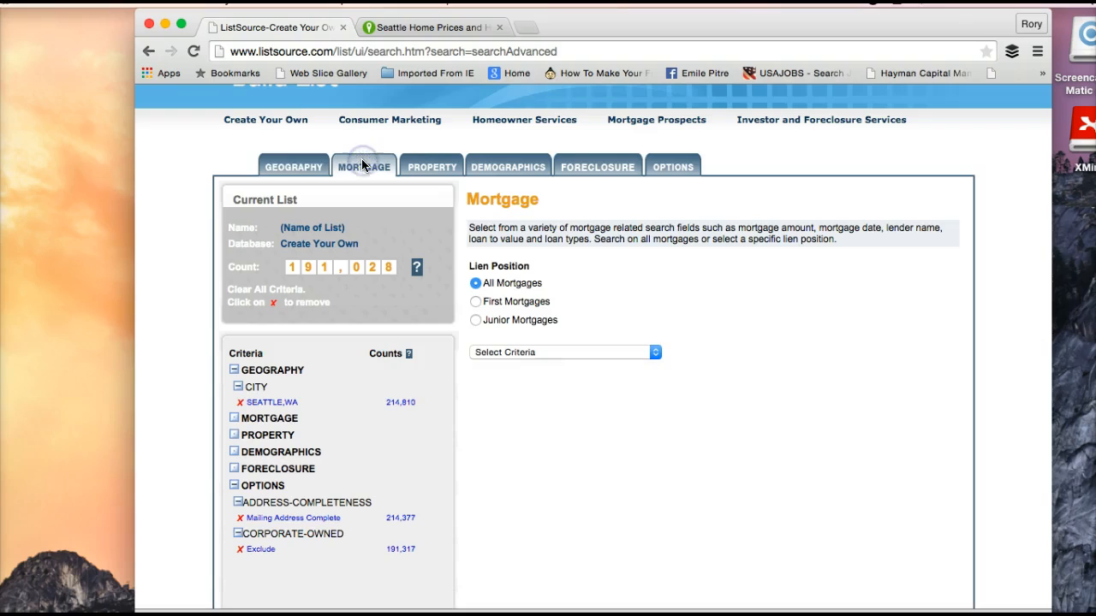
left_click(554, 353)
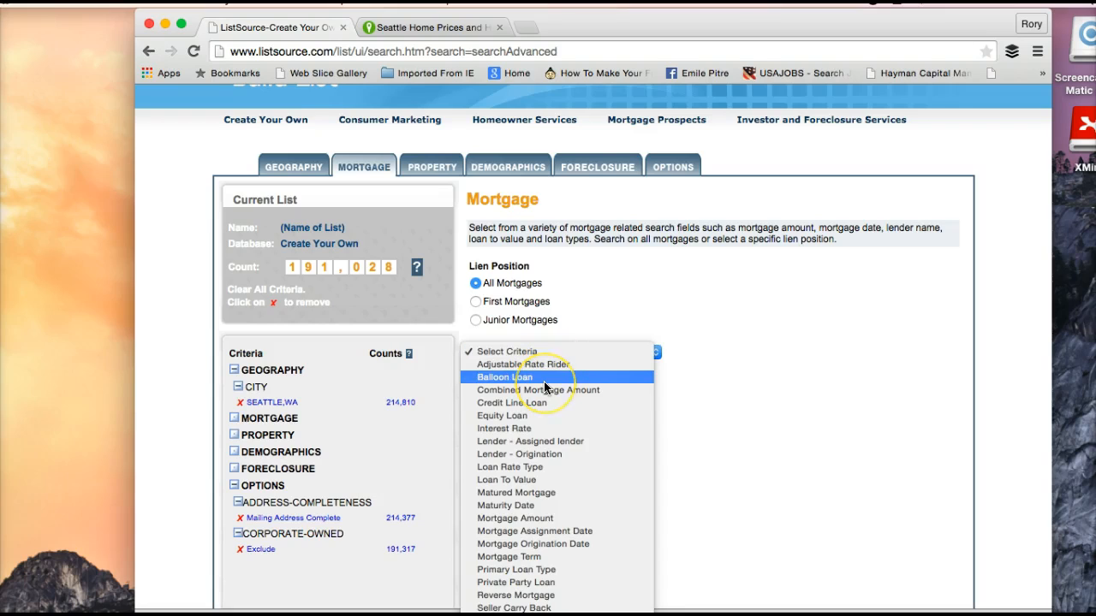
key("Down")
key("Down")
key("Down")
key("Down")
key("Down")
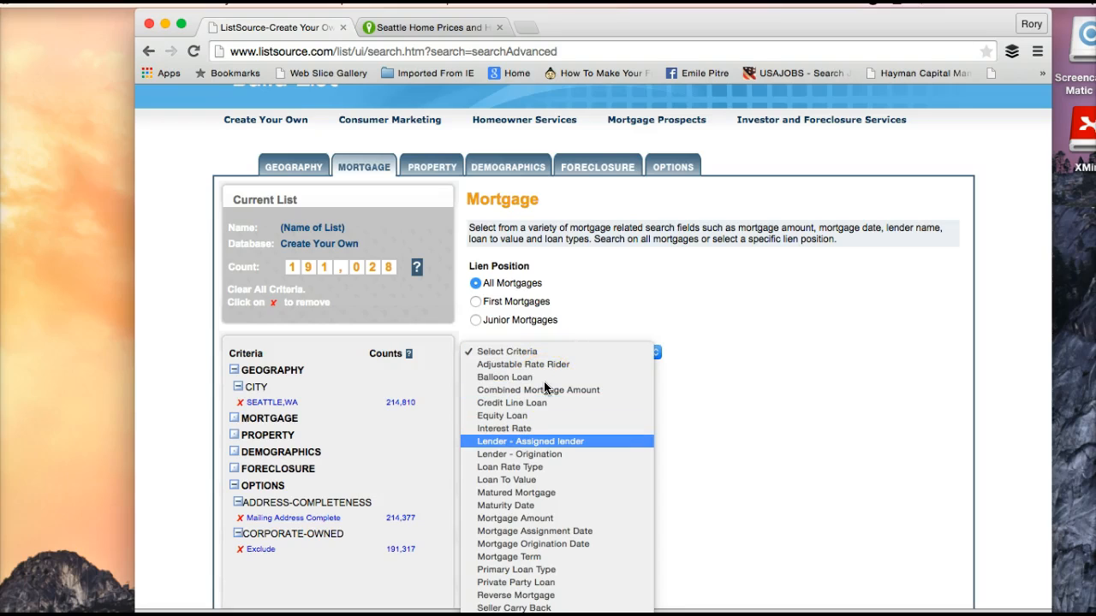
key("Down")
key("Down")
key("Down")
key("Down")
key("Down")
key("Down")
key("Down")
key("Down")
key("Down")
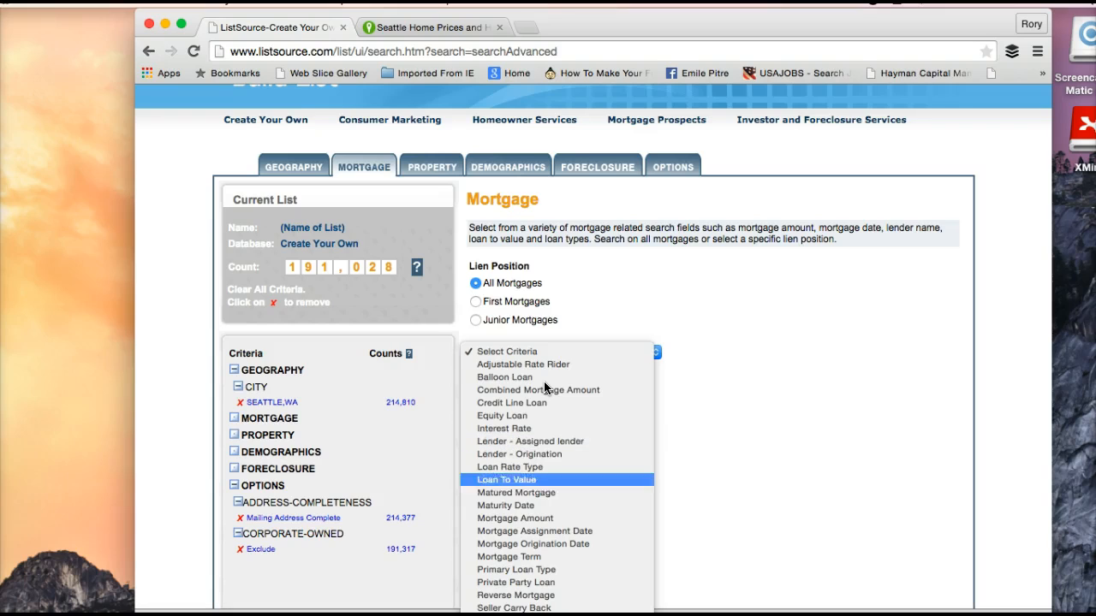
key("Down")
key("Down")
key("Down")
key("Down")
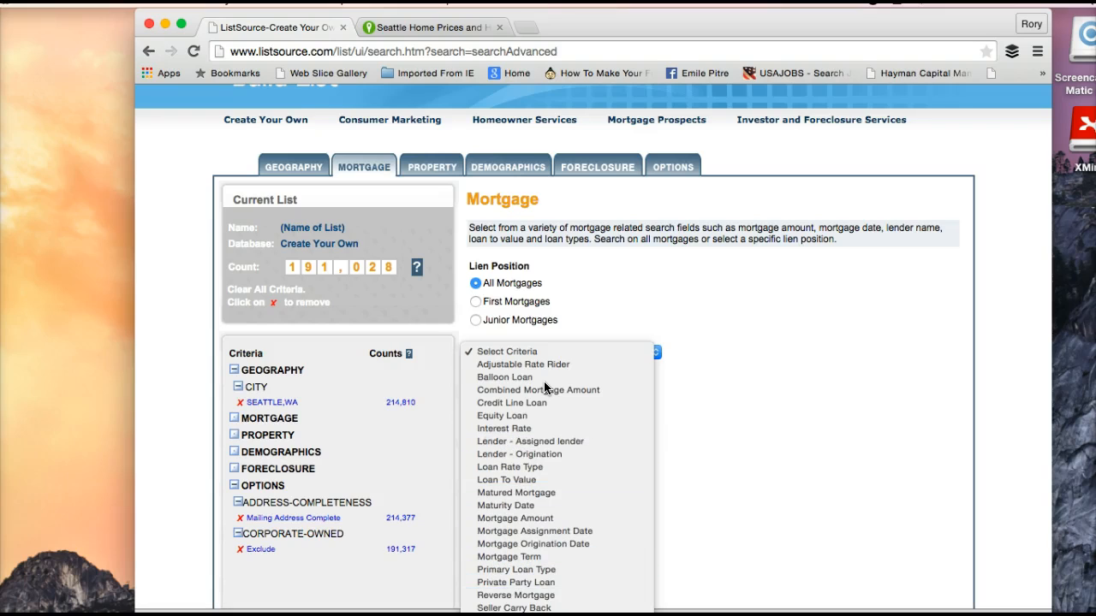
key("Up")
key("Up")
key("Up")
key("Up")
key("Up")
key("Up")
key("Up")
key("Up")
key("Up")
key("Up")
key("Up")
key("Up")
key("Up")
key("Up")
key("Up")
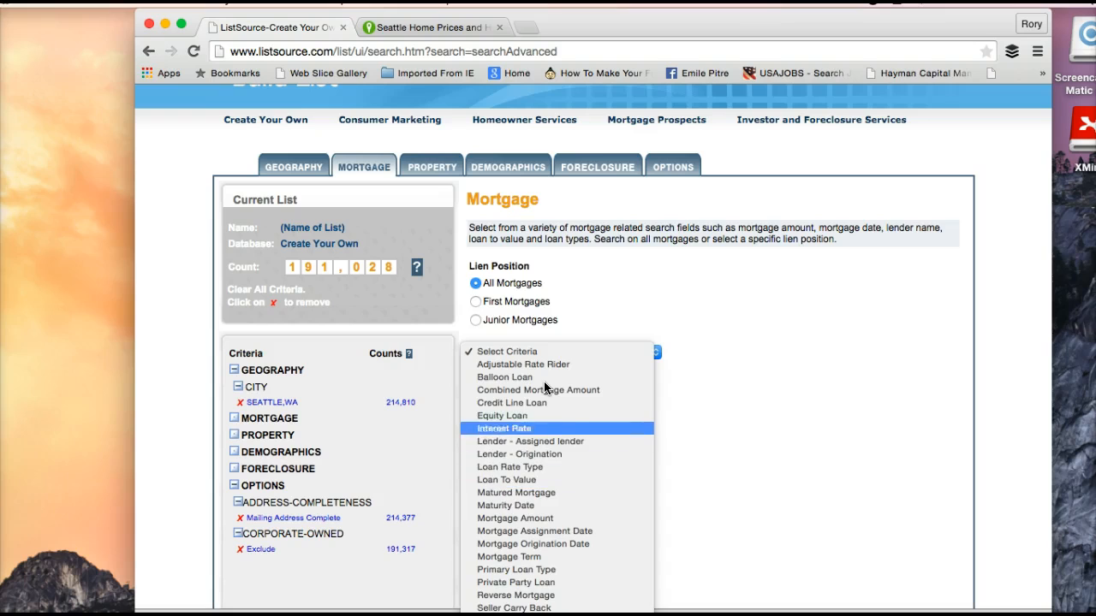
left_click(638, 282)
left_click(532, 351)
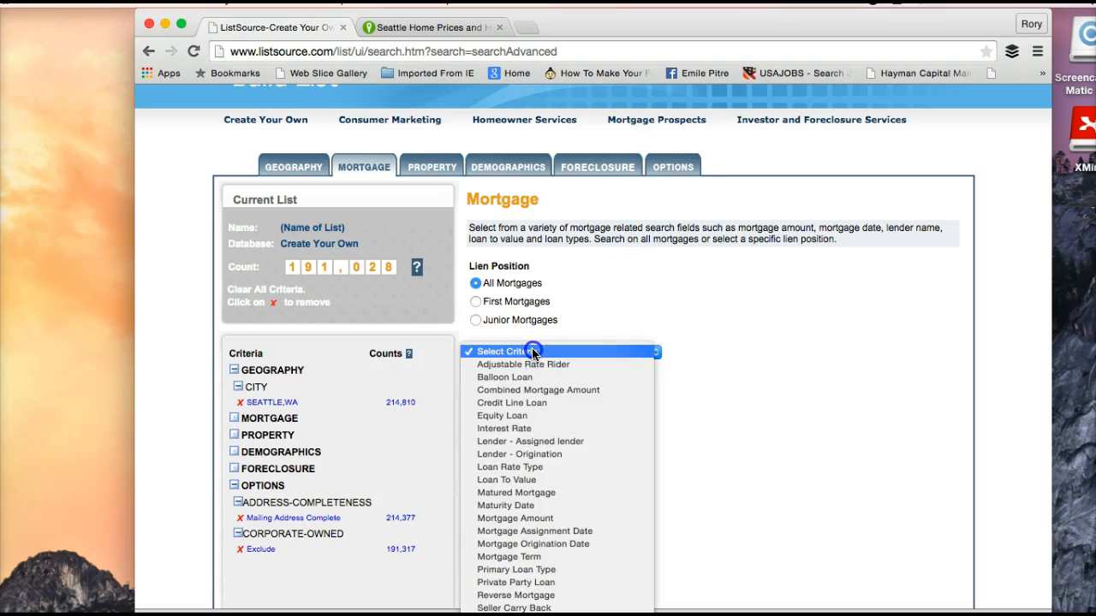
left_click(418, 170)
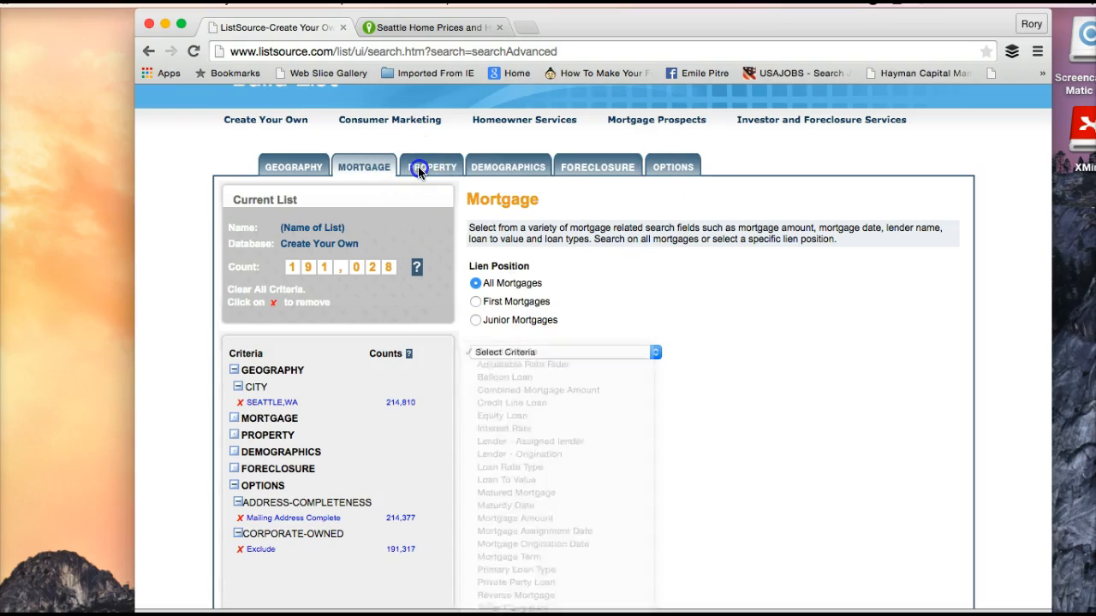
Add a Last Market Sale Date property criterion covering the last 6 months.
left_click(418, 169)
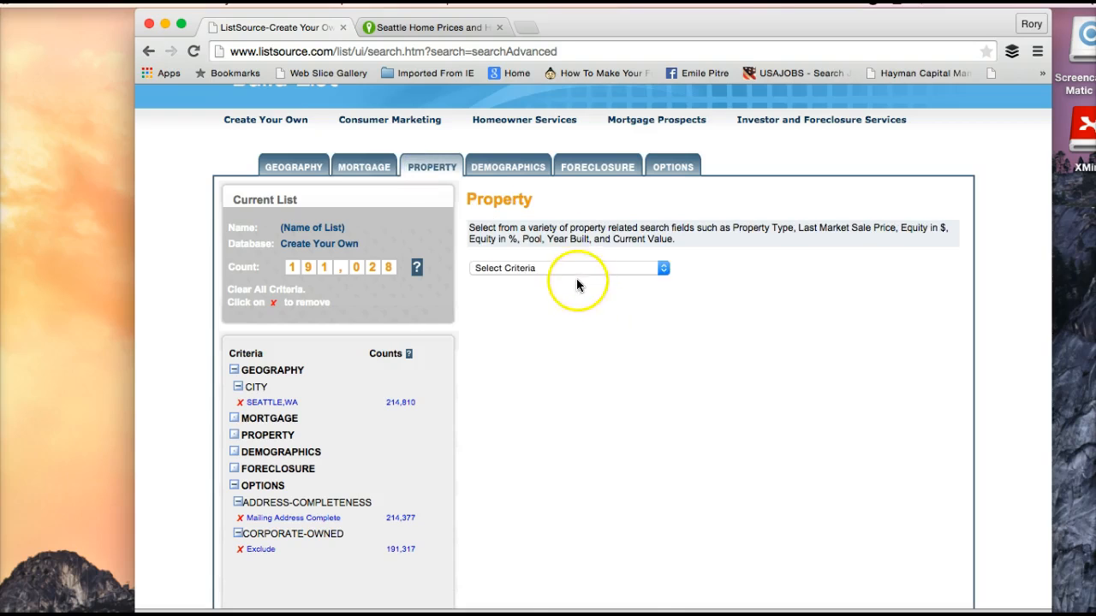
left_click(575, 268)
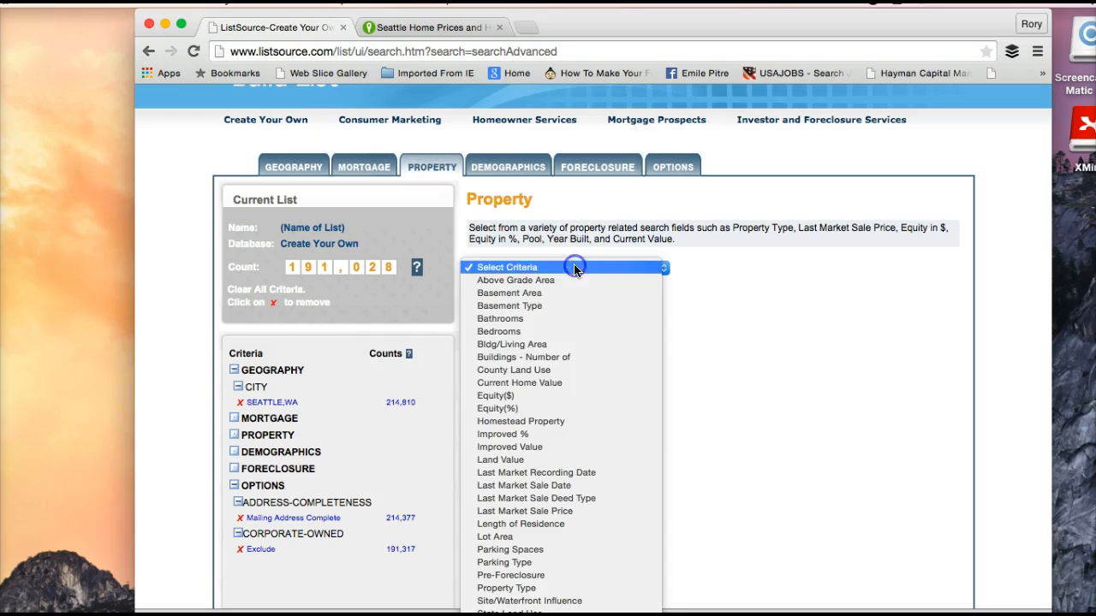
left_click(553, 492)
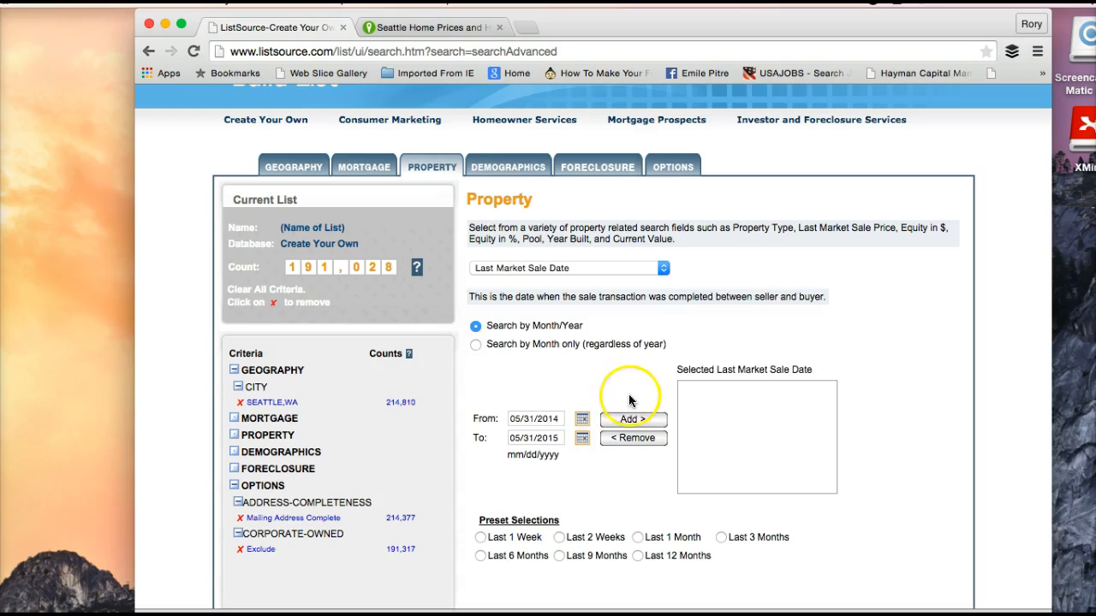
left_click(481, 556)
left_click(617, 423)
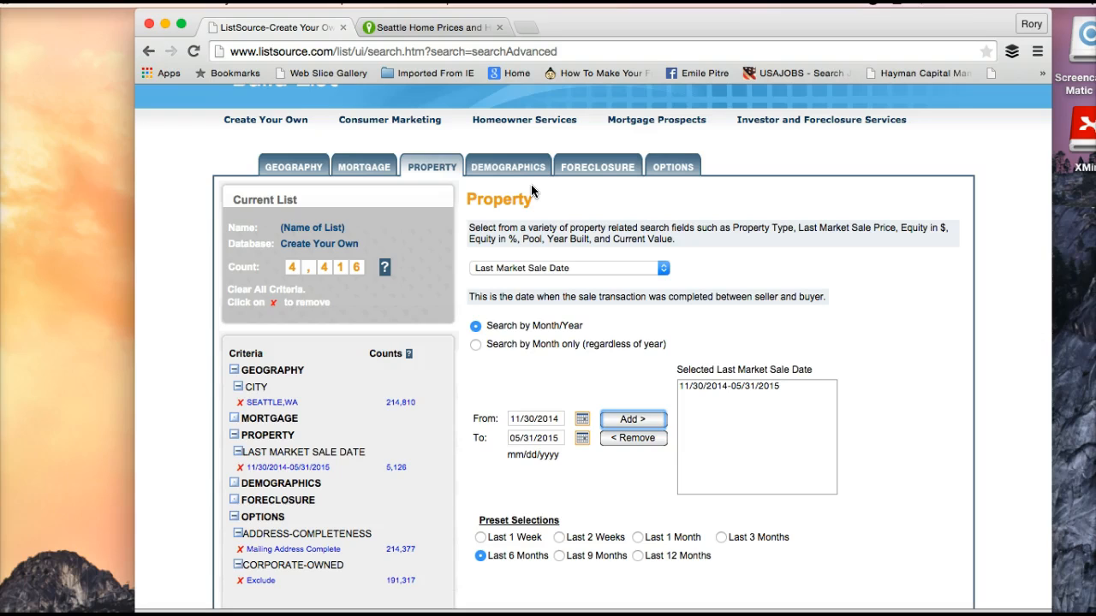
Set the owner occupied status option to Absentee Owned, including both in-state and out-of-state owners.
left_click(671, 167)
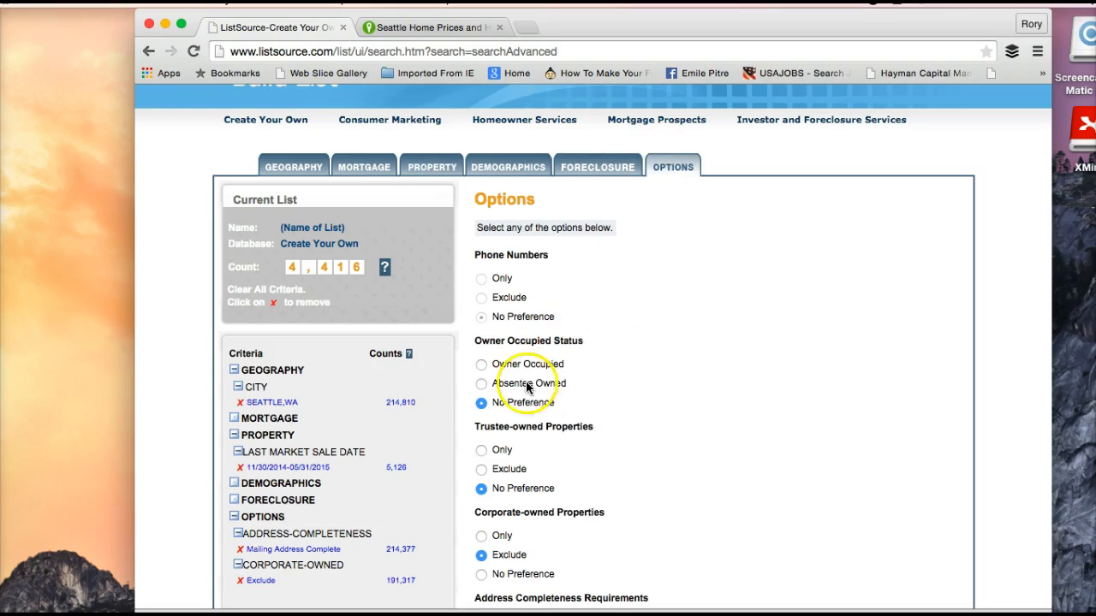
left_click(480, 384)
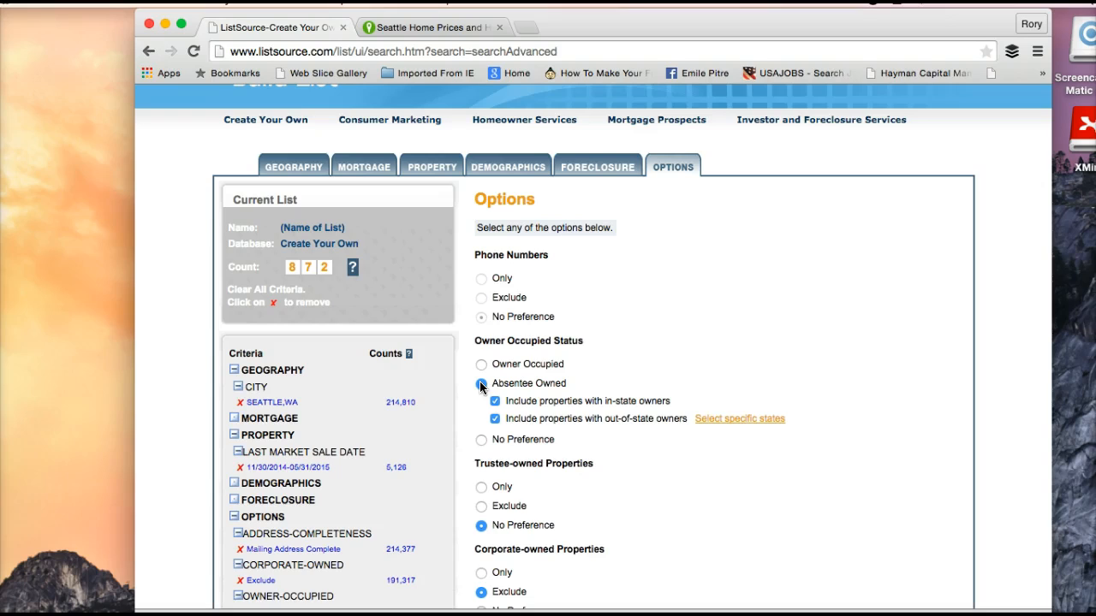
left_click(481, 386)
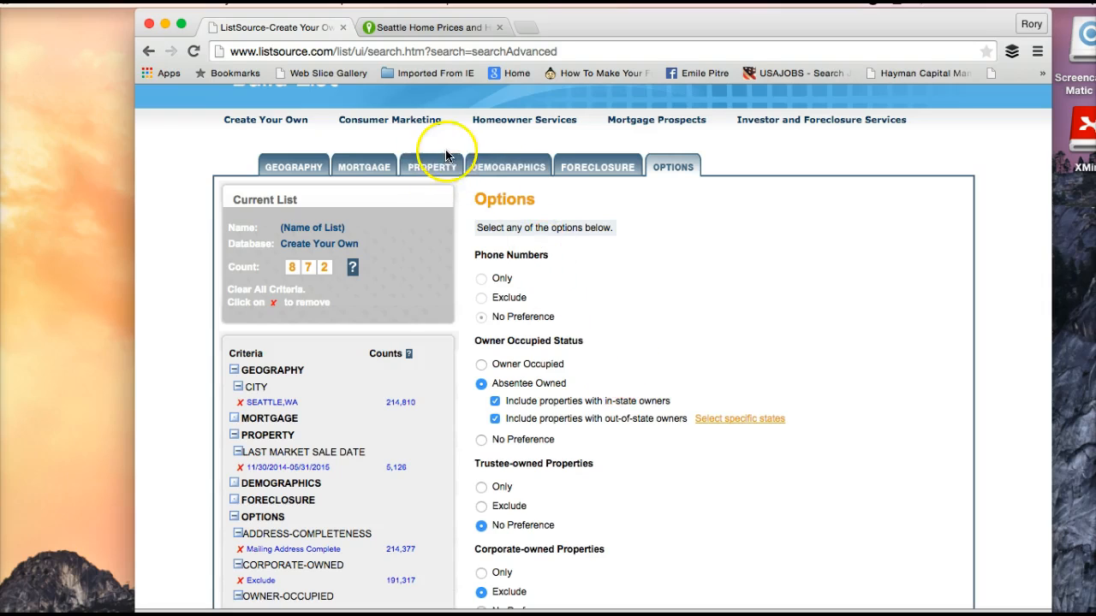
Return to the property criteria and switch the criterion to Property Type.
left_click(426, 170)
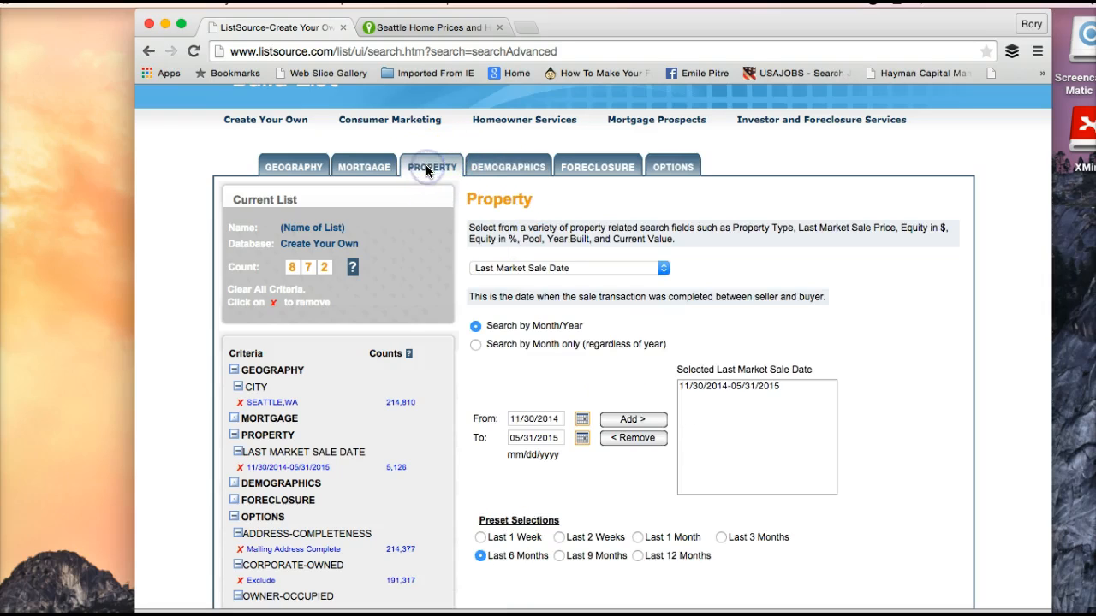
left_click(602, 268)
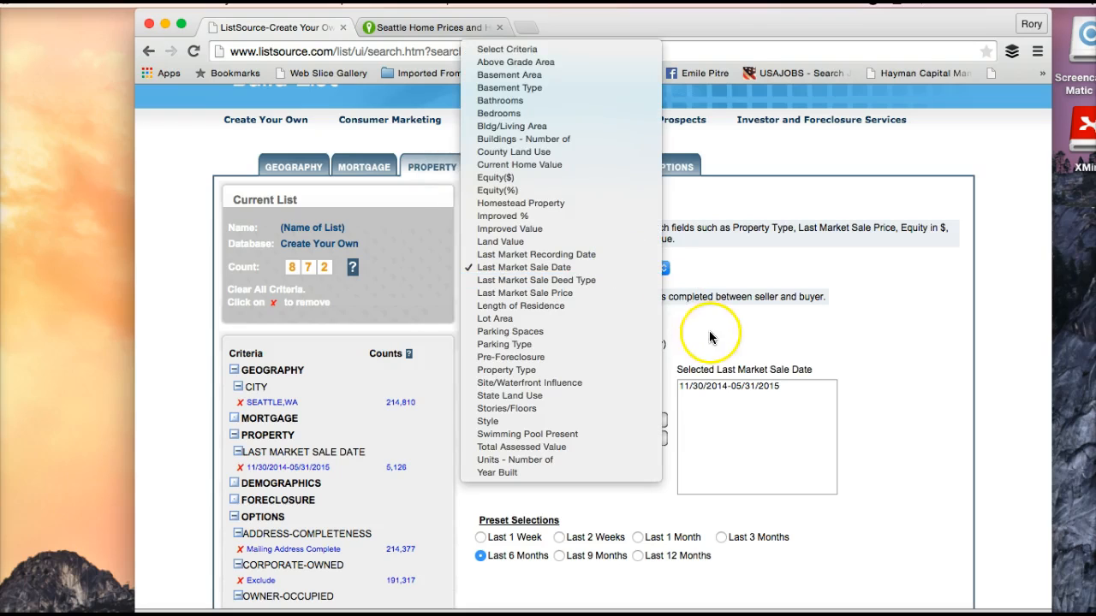
left_click(564, 370)
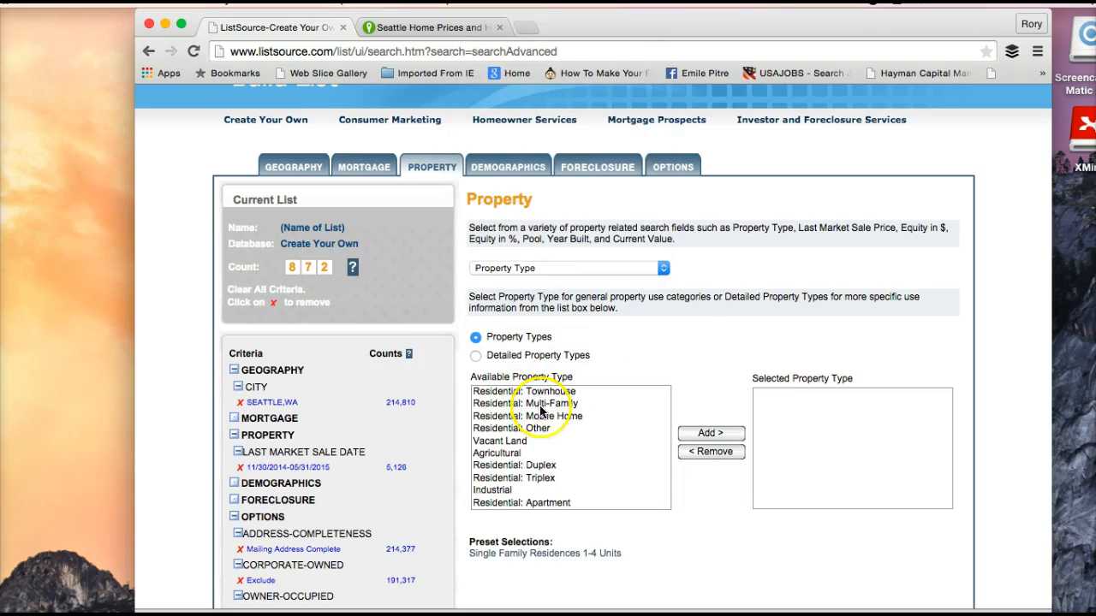
Try to select Residential: Duplex, Residential: Triplex and Residential: Quad together among the available property types.
left_click(526, 467)
left_click(525, 490)
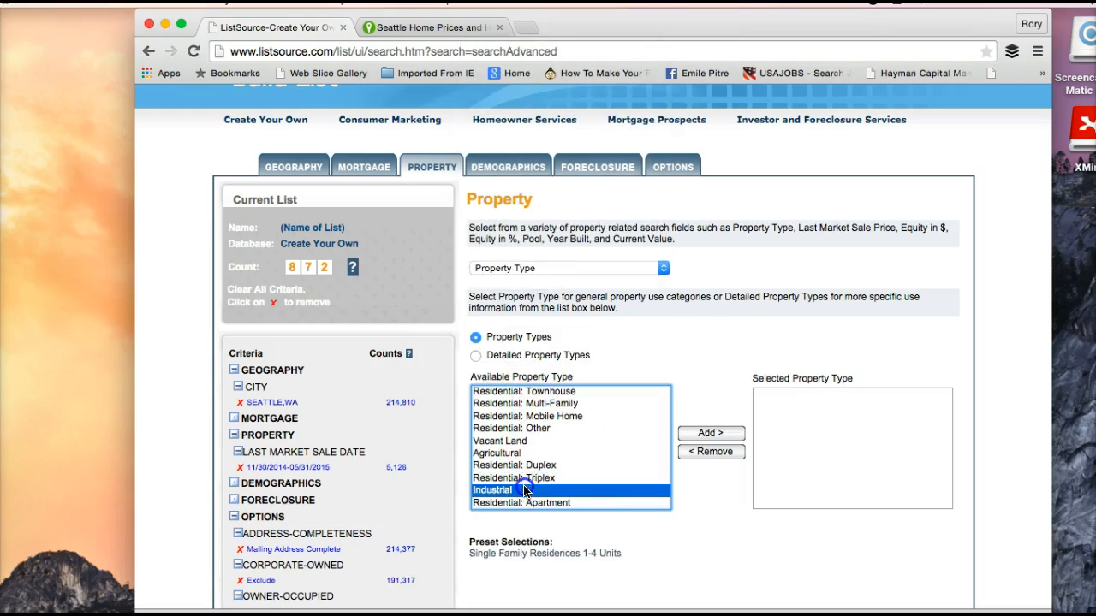
left_click(541, 477)
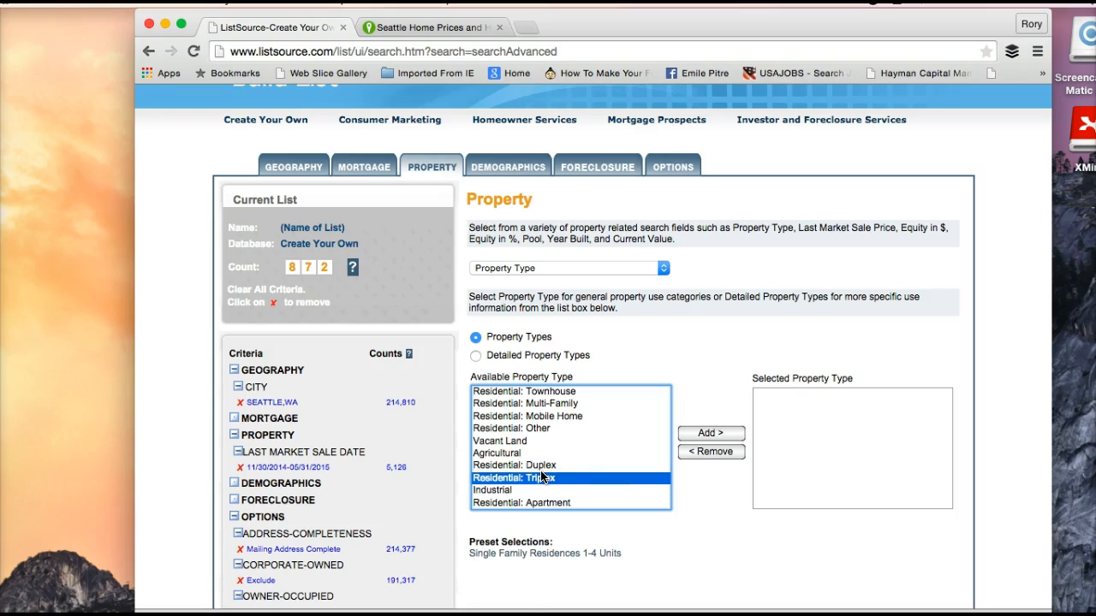
right_click(539, 465)
left_click(510, 486)
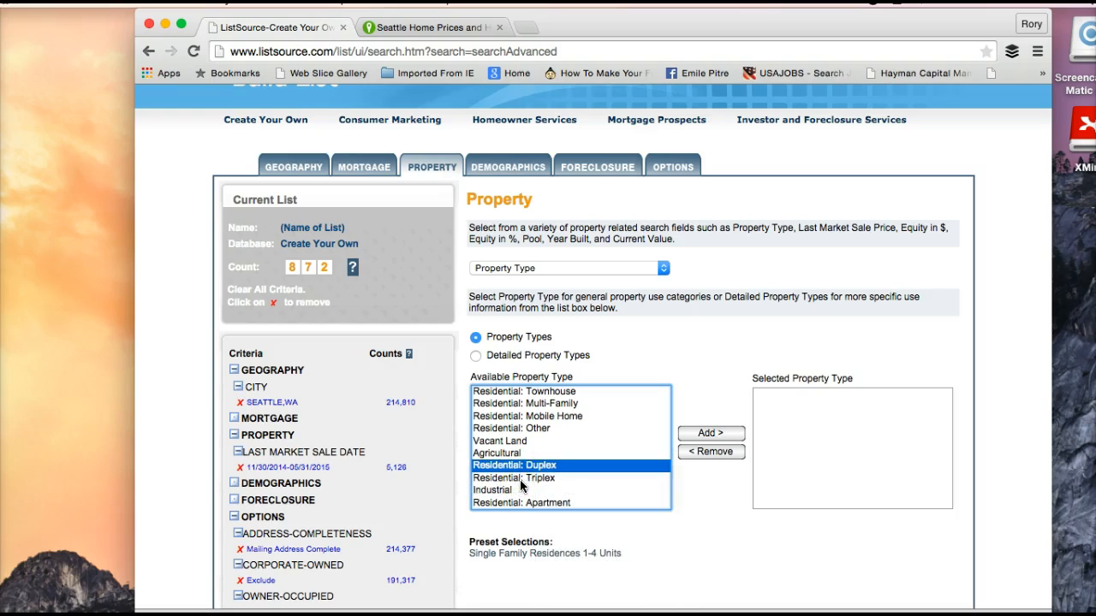
left_click(520, 478, "shift")
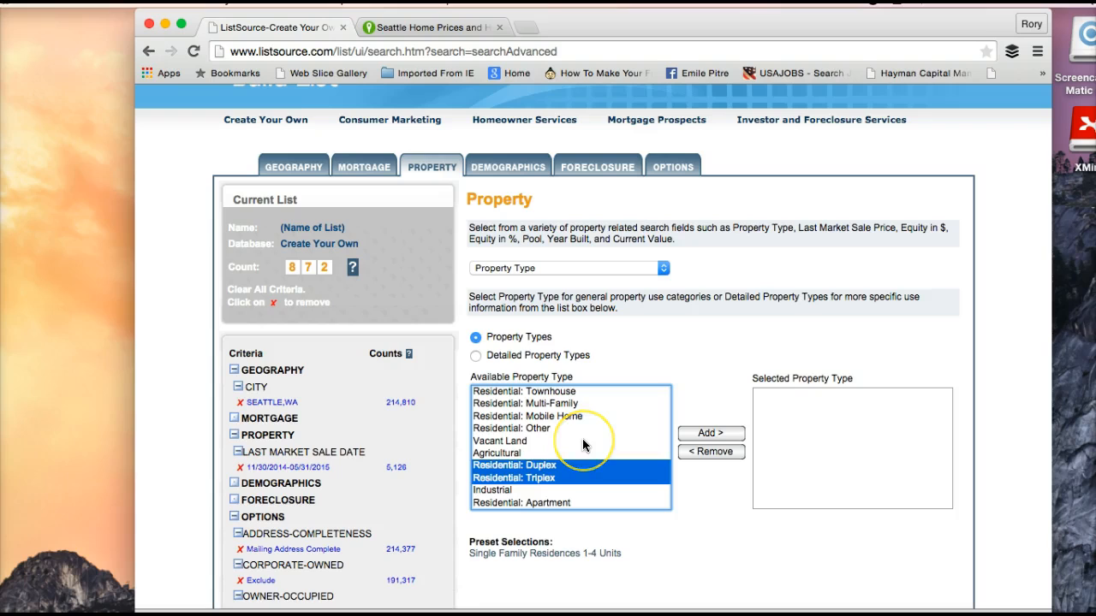
key("Down")
key("Down")
key("Down")
key("Down")
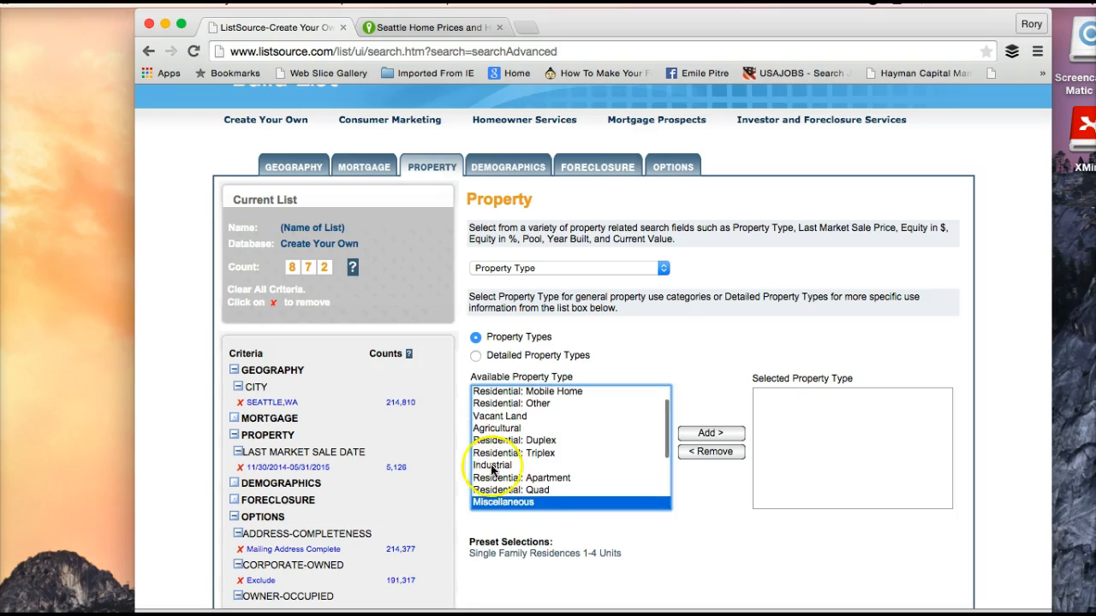
left_click(505, 492, "shift")
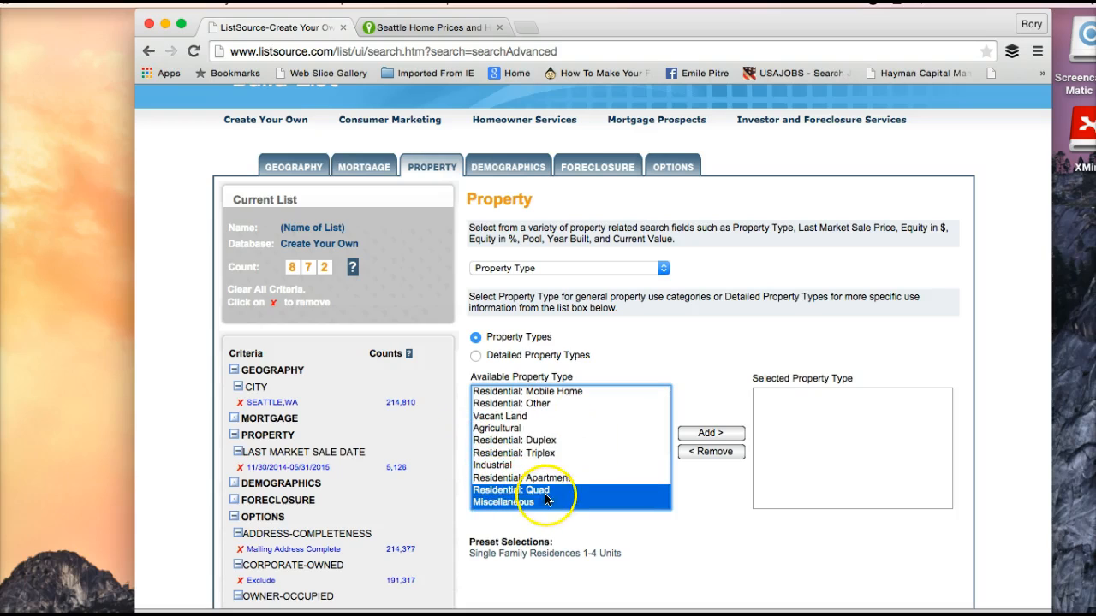
left_click(543, 491)
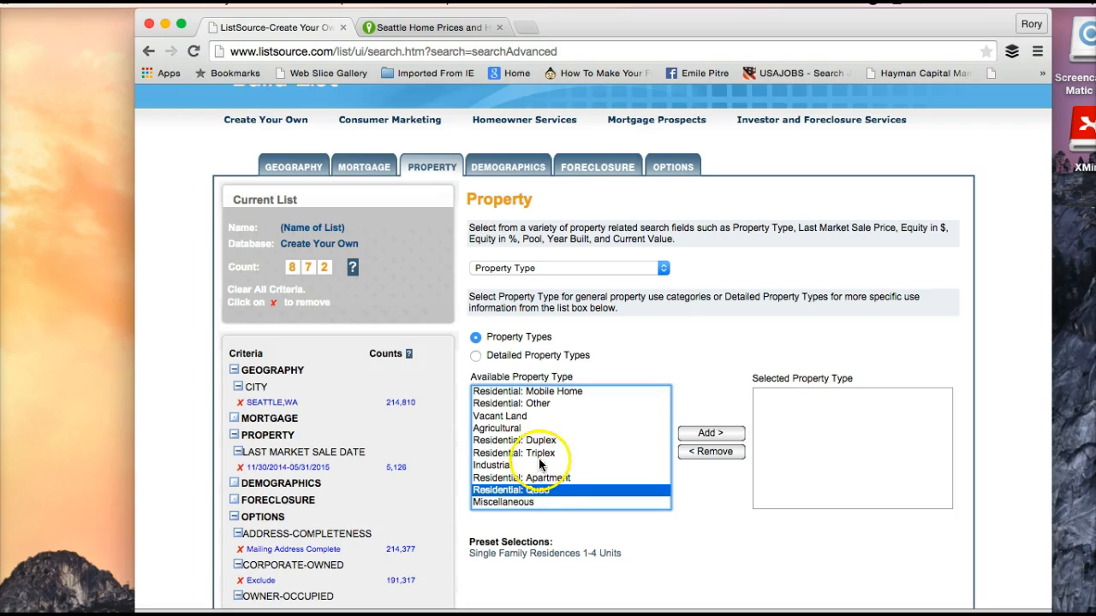
left_click(542, 454, "super")
left_click(541, 452, "super")
left_click(541, 440, "super")
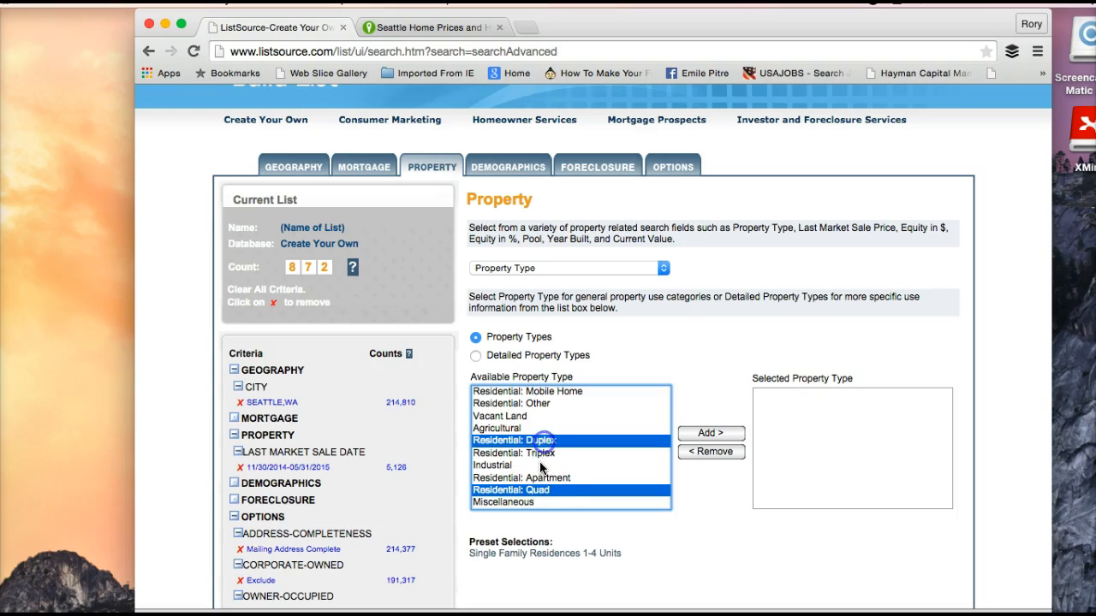
left_click(543, 453, "super")
Add Residential: Duplex and Residential: Triplex to the selected property types, followed by Residential: Quad.
key("Up")
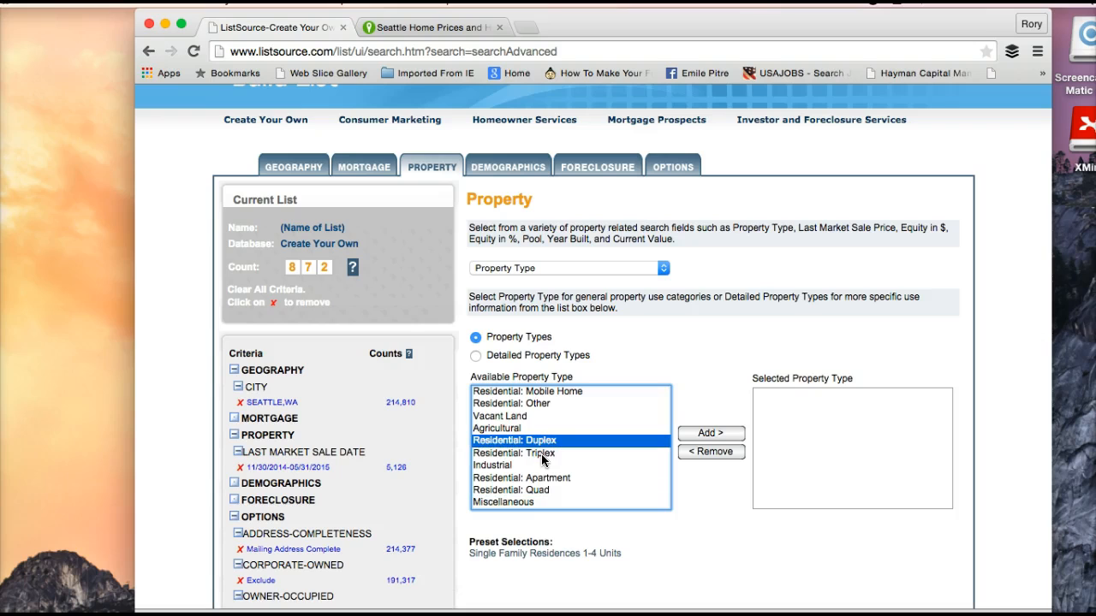
left_click(542, 459, "super")
left_click(726, 434)
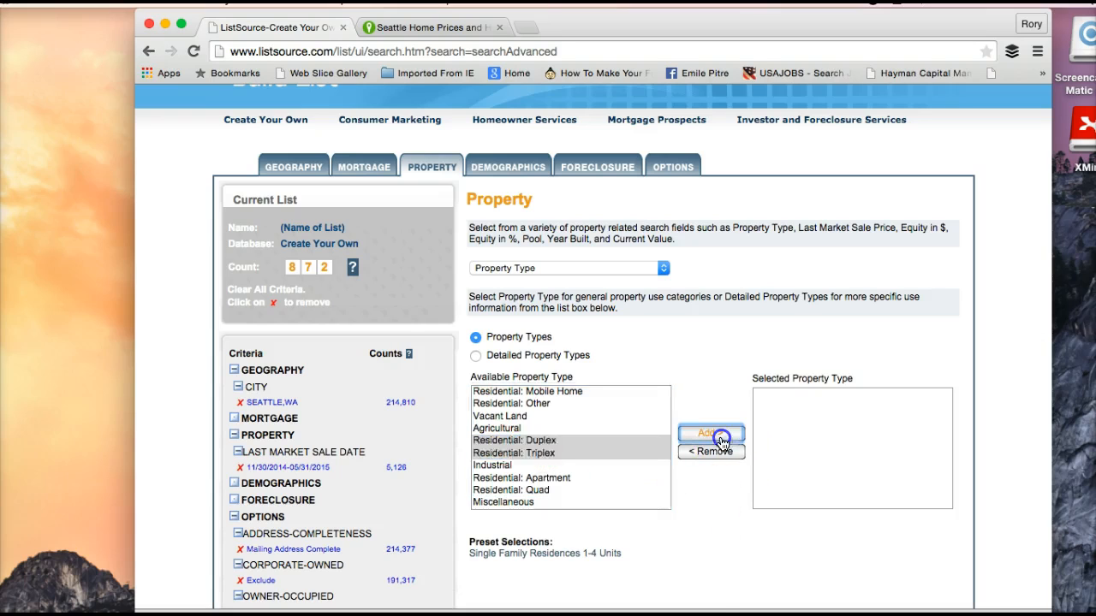
left_click(524, 491)
left_click(710, 434)
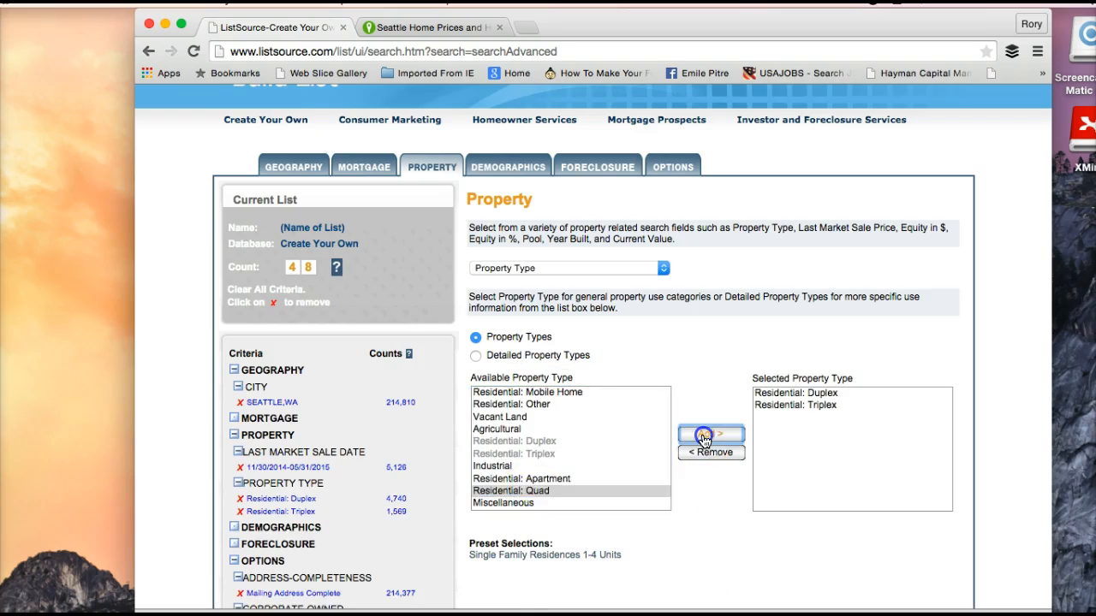
Find Residential: SFR among the available property types and add it to the selected property types.
left_click(512, 417)
key("Up")
key("Up")
key("Up")
key("Up")
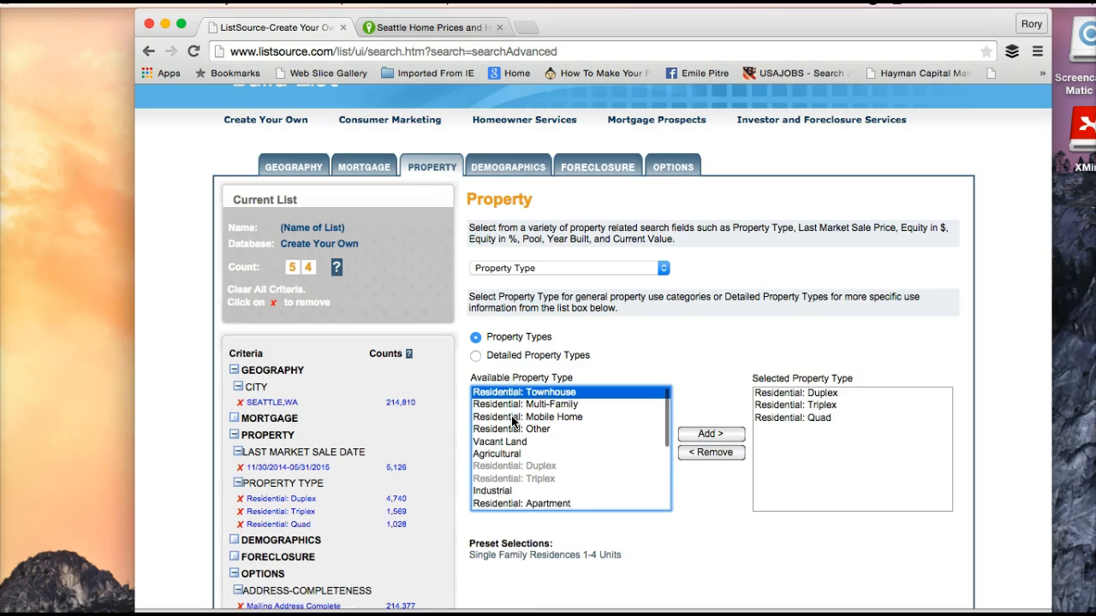
key("Down")
key("Down")
key("Down")
key("Down")
key("Down")
key("Down")
key("Down")
key("Down")
key("Down")
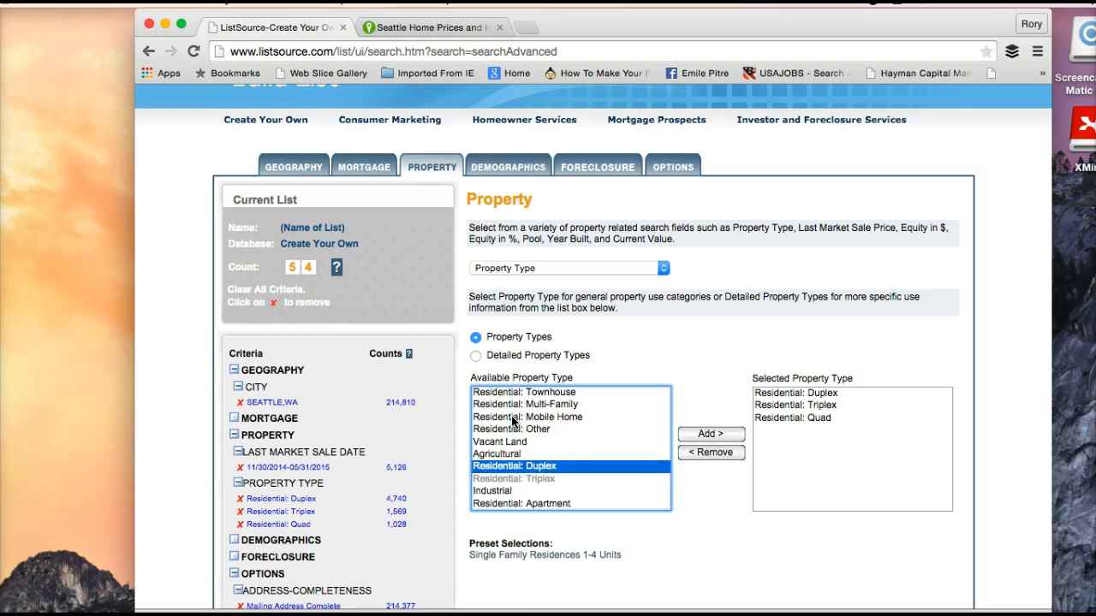
key("Down")
key("Down")
key("Down")
key("Down")
key("Down")
key("Down")
key("Down")
key("Down")
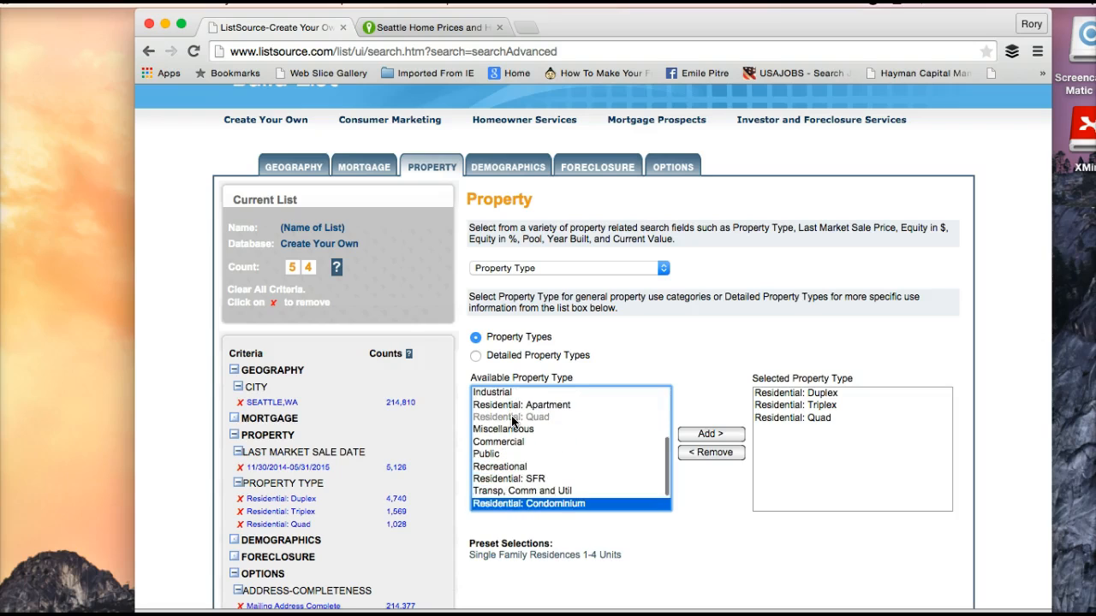
key("Up")
key("Up")
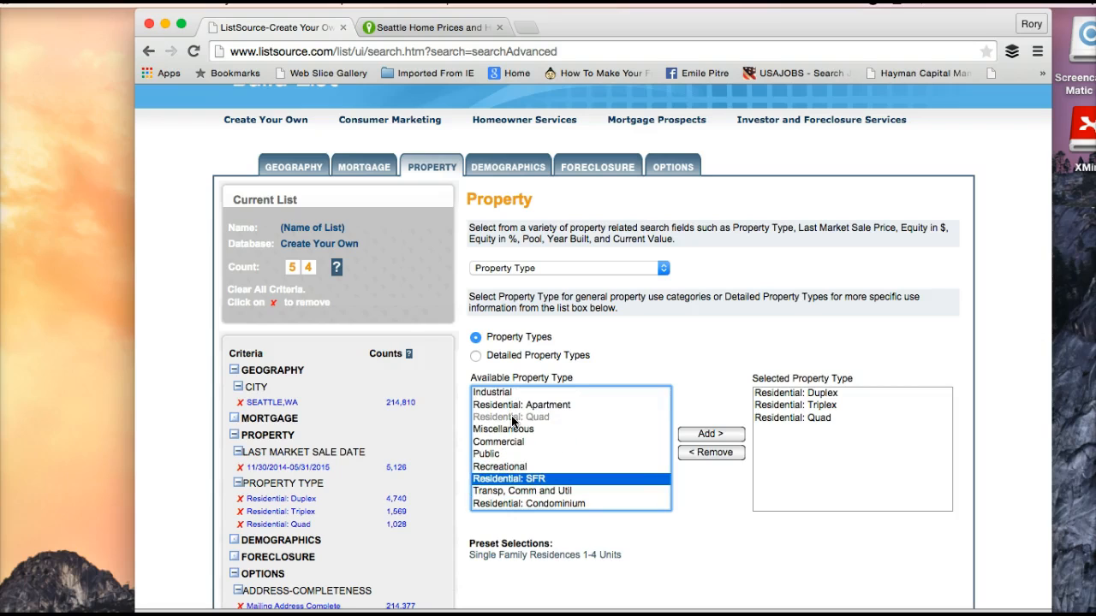
left_click(708, 433)
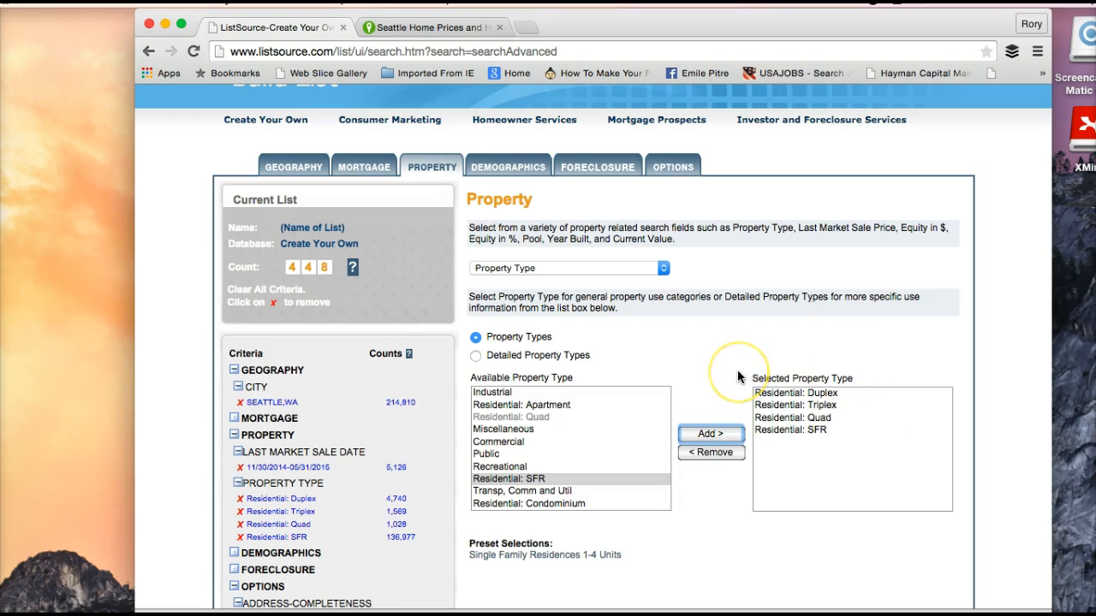
scroll(738, 376, "down", 5)
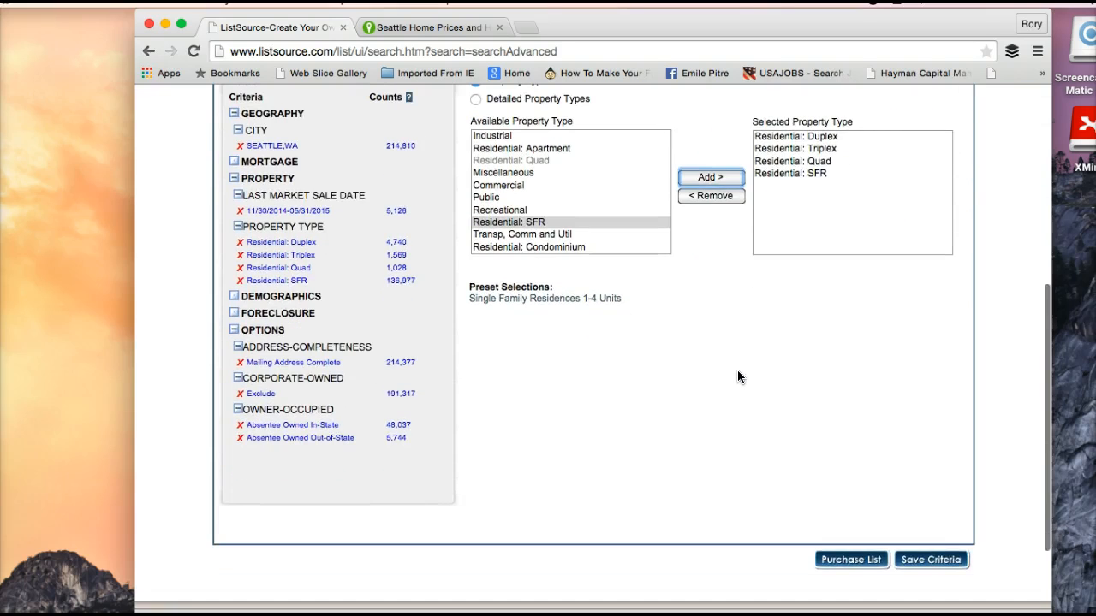
Return to the geography criteria, switch the criterion from City to ZIP Code and choose Washington as the state.
scroll(738, 377, "up", 3)
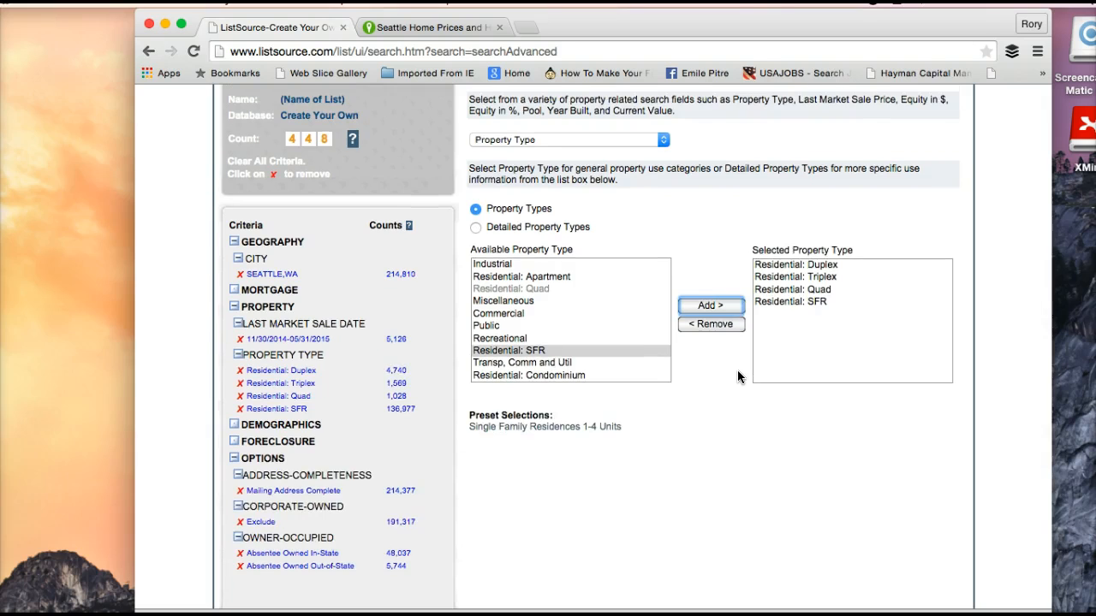
scroll(737, 370, "up", 3)
scroll(737, 370, "up", 2)
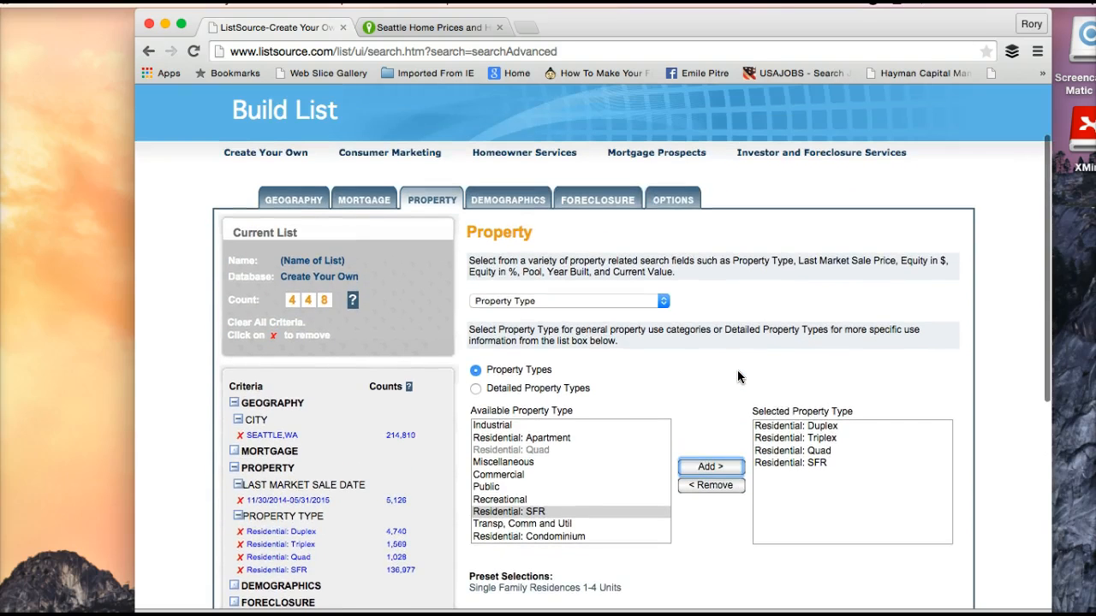
left_click(297, 201)
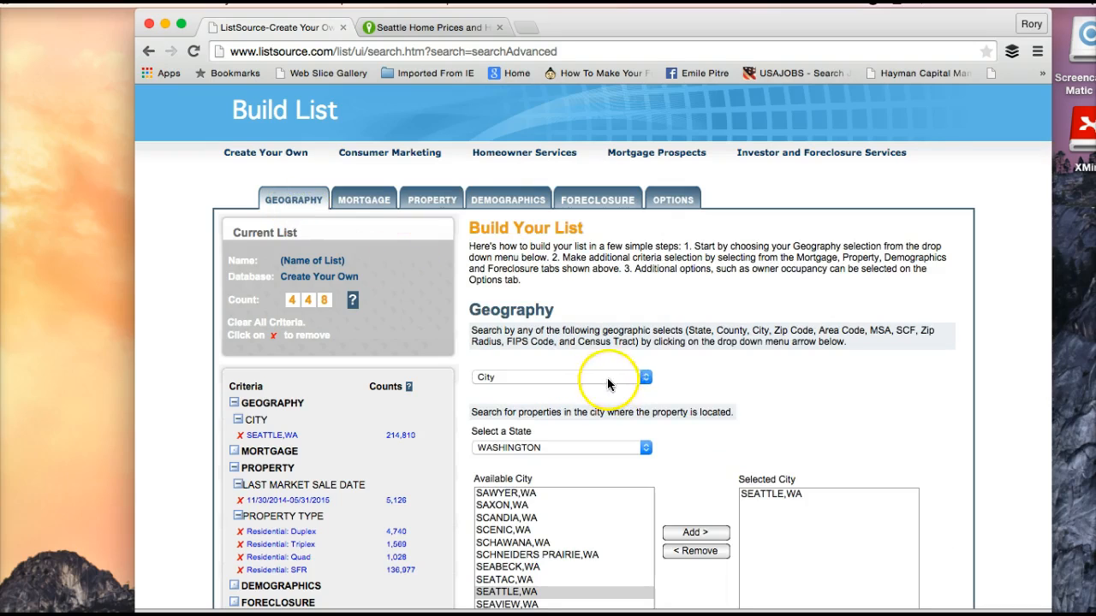
left_click(644, 377)
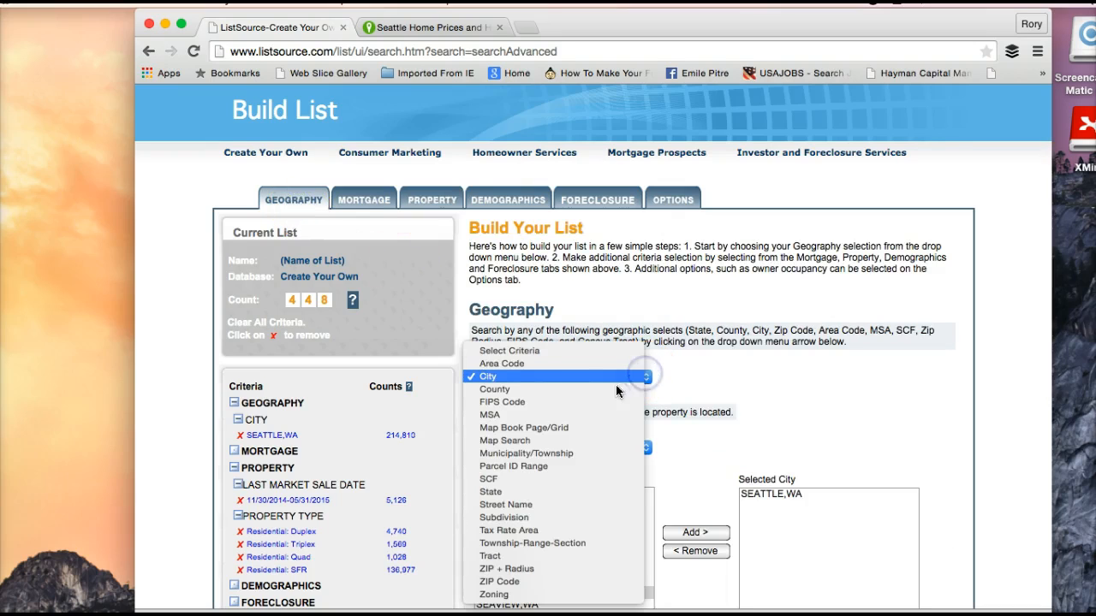
left_click(527, 586)
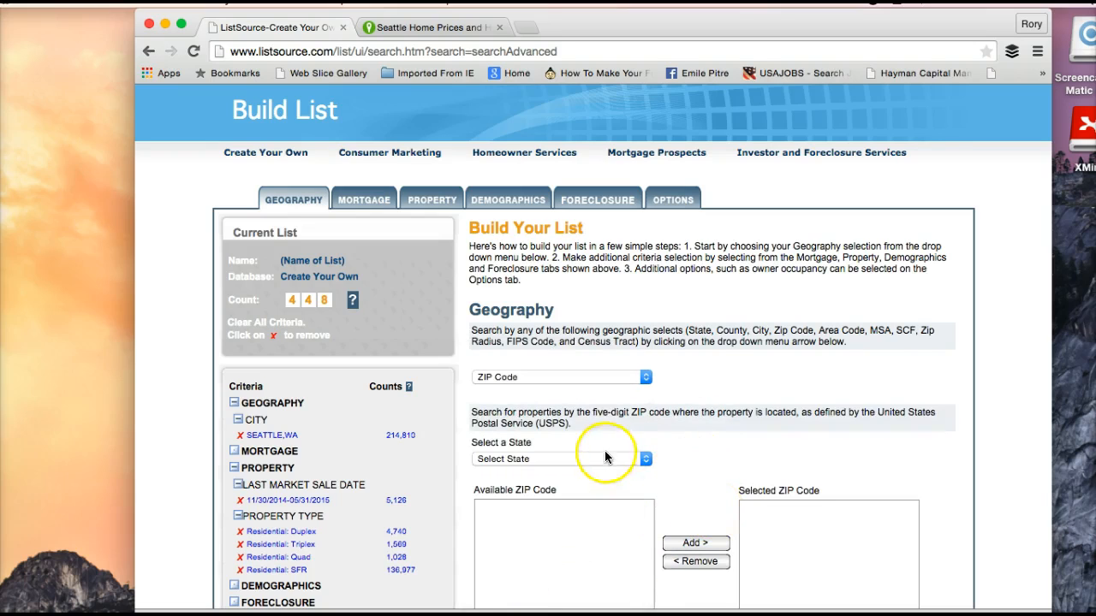
left_click(642, 459)
key("Return")
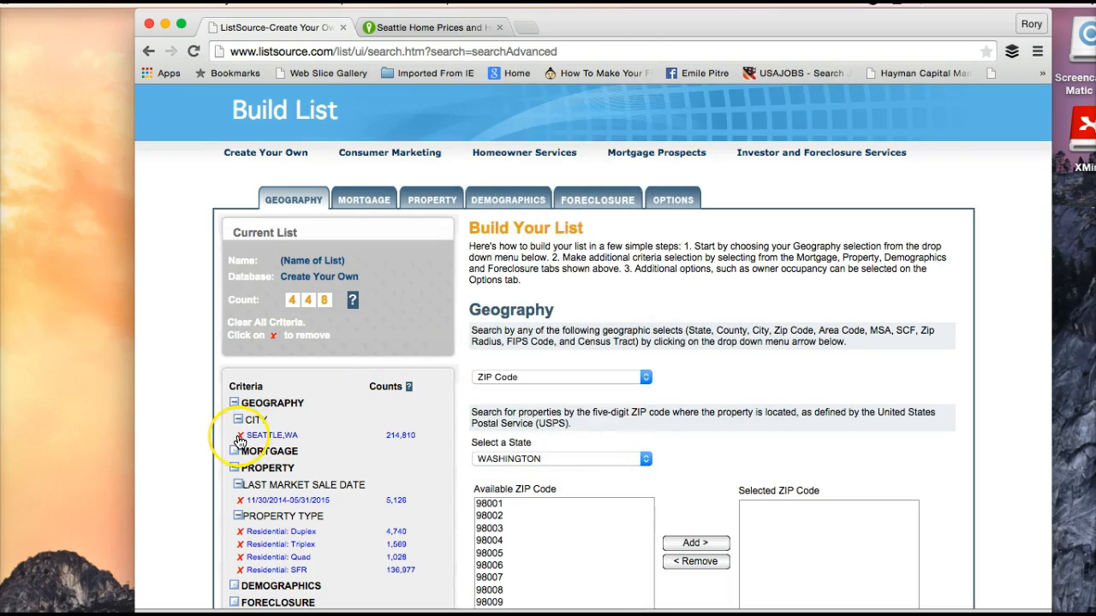
Add ZIP code 98002 to the selected ZIP codes.
scroll(730, 488, "down", 5)
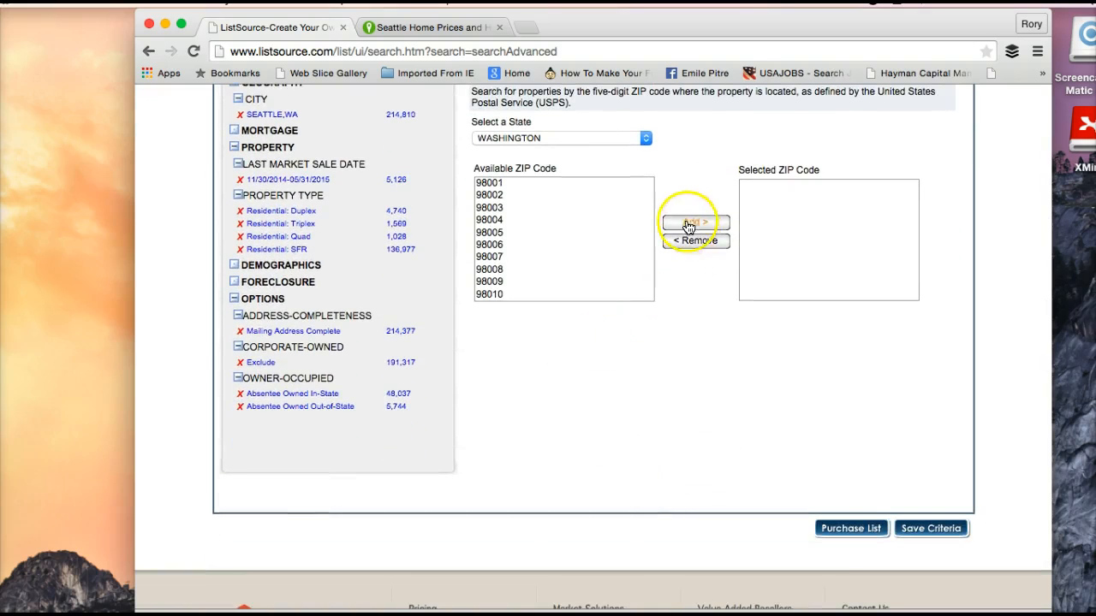
left_click(587, 208)
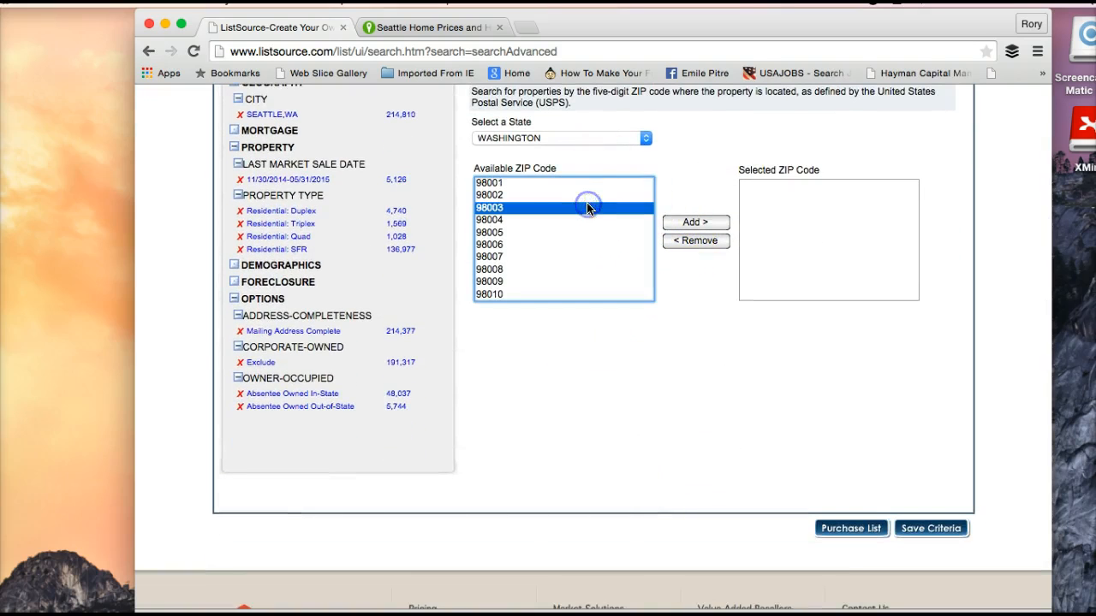
left_click(541, 185)
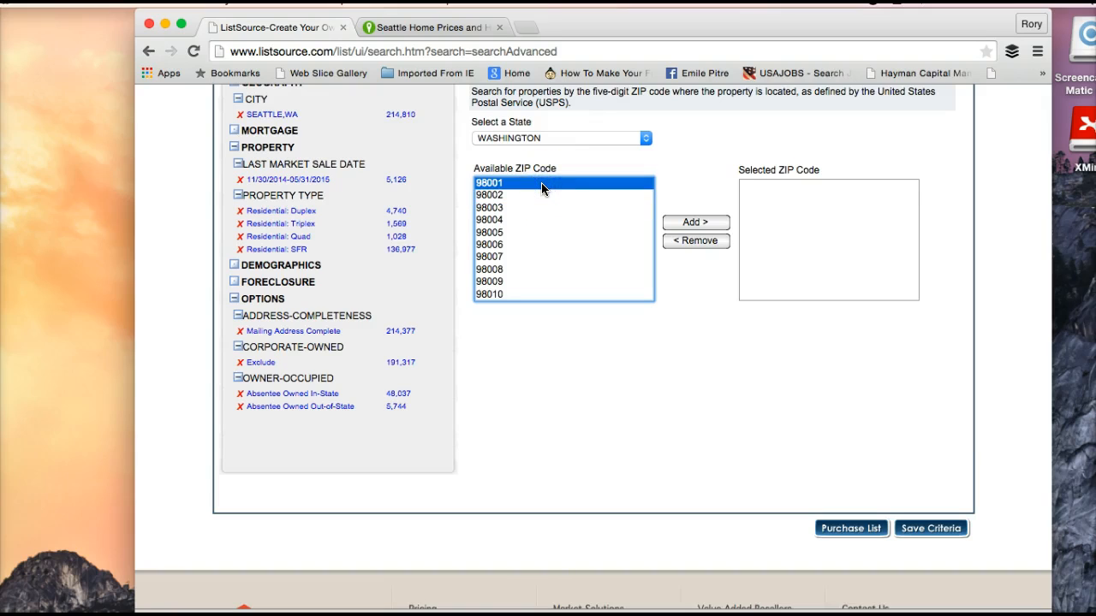
left_click(668, 184)
left_click(493, 187)
left_click(683, 240)
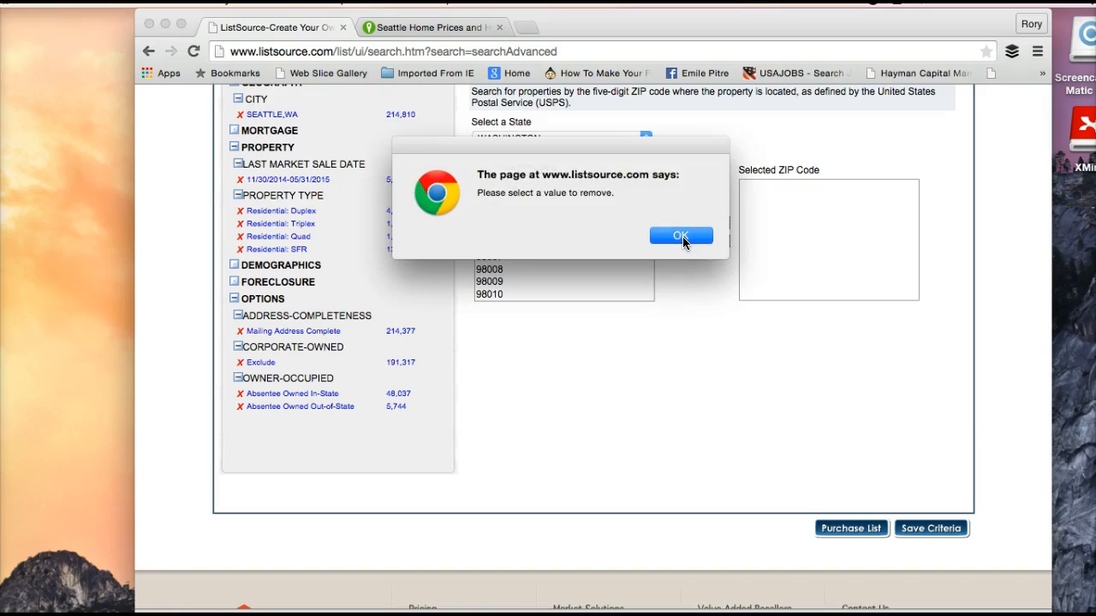
left_click(683, 236)
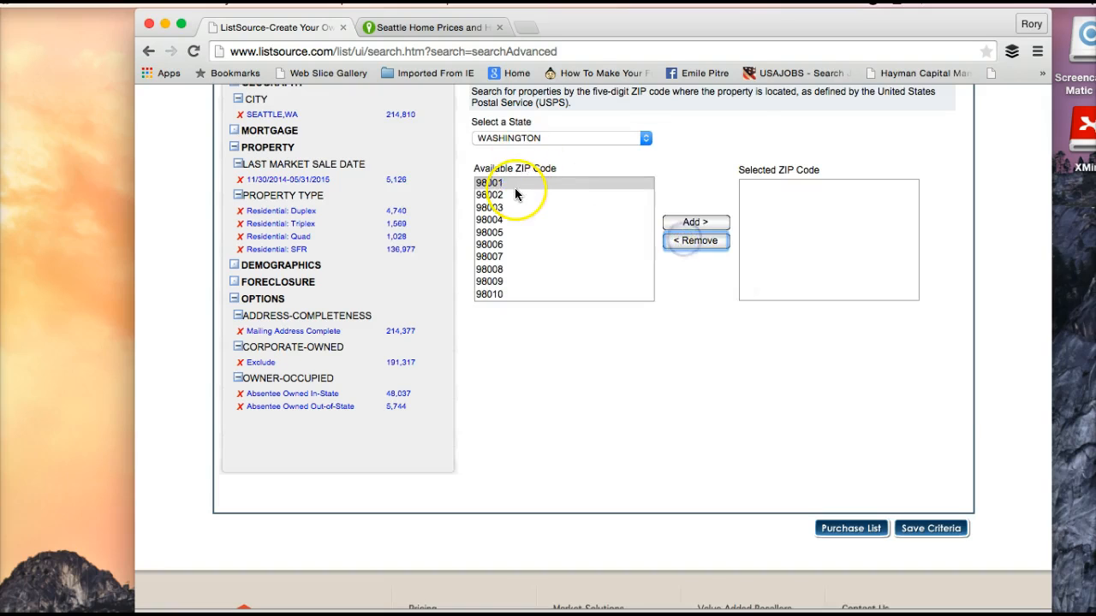
left_click(516, 194)
left_click(694, 221)
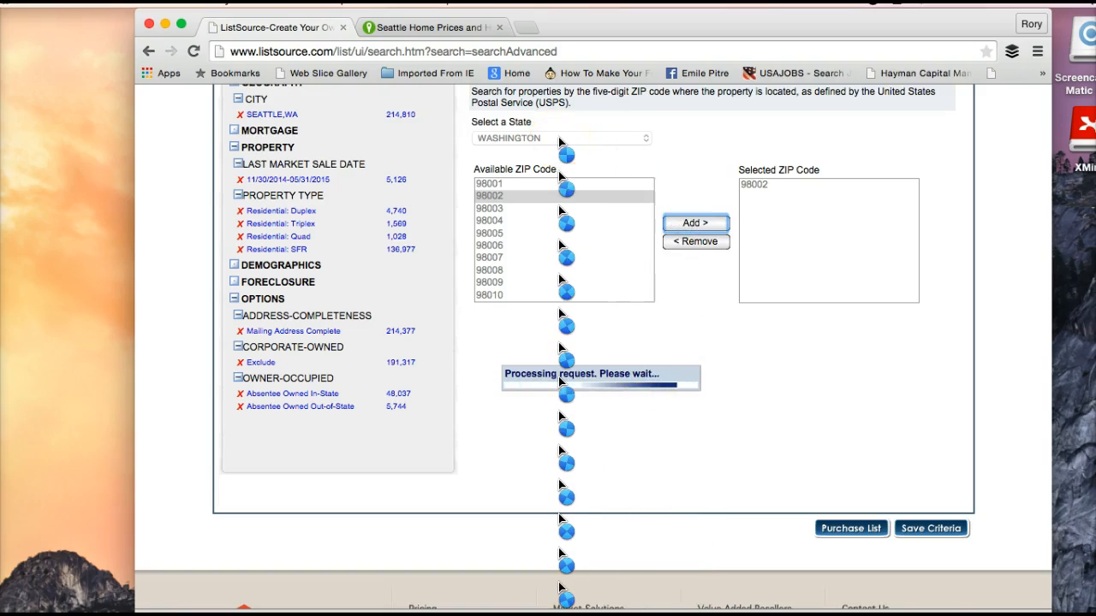
left_click(694, 172)
Remove the SEATTLE,WA city criterion from the current list's criteria.
scroll(694, 172, "up", 4)
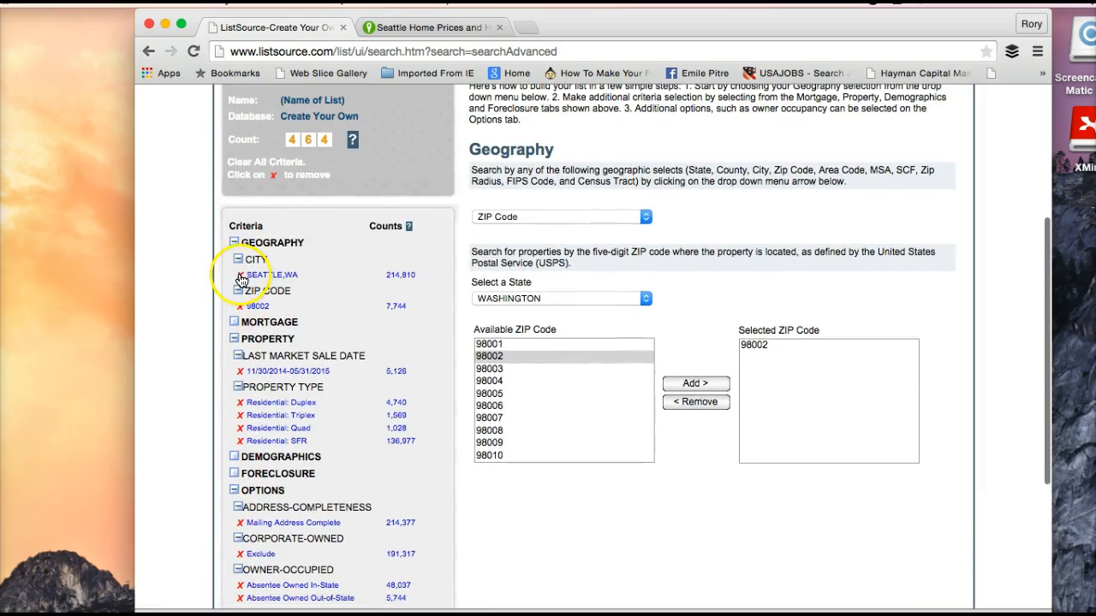
left_click(241, 275)
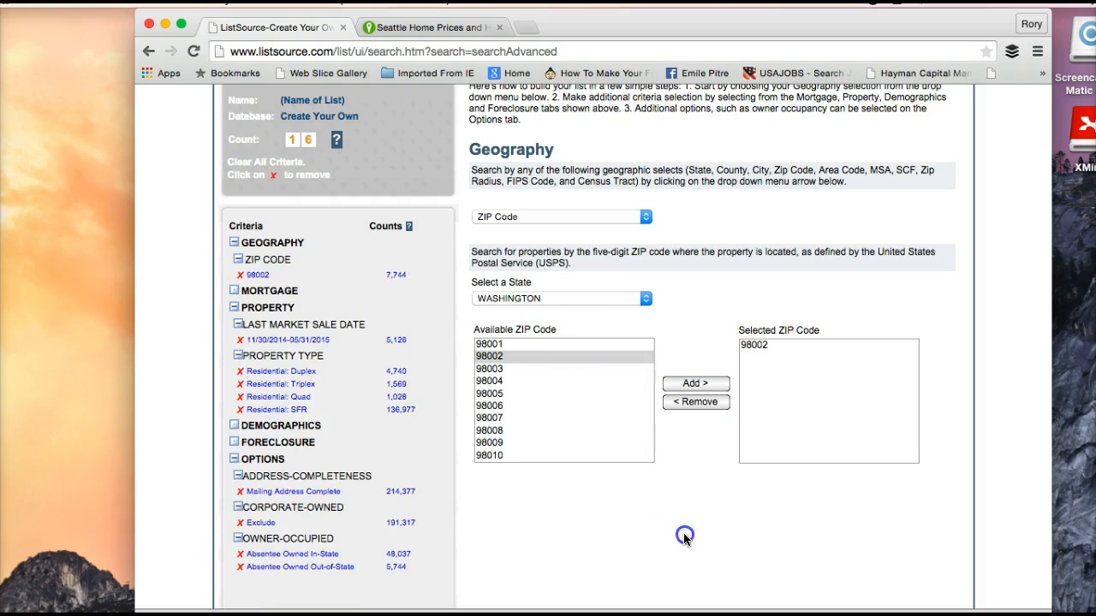
scroll(684, 538, "down", 1)
scroll(684, 537, "down", 3)
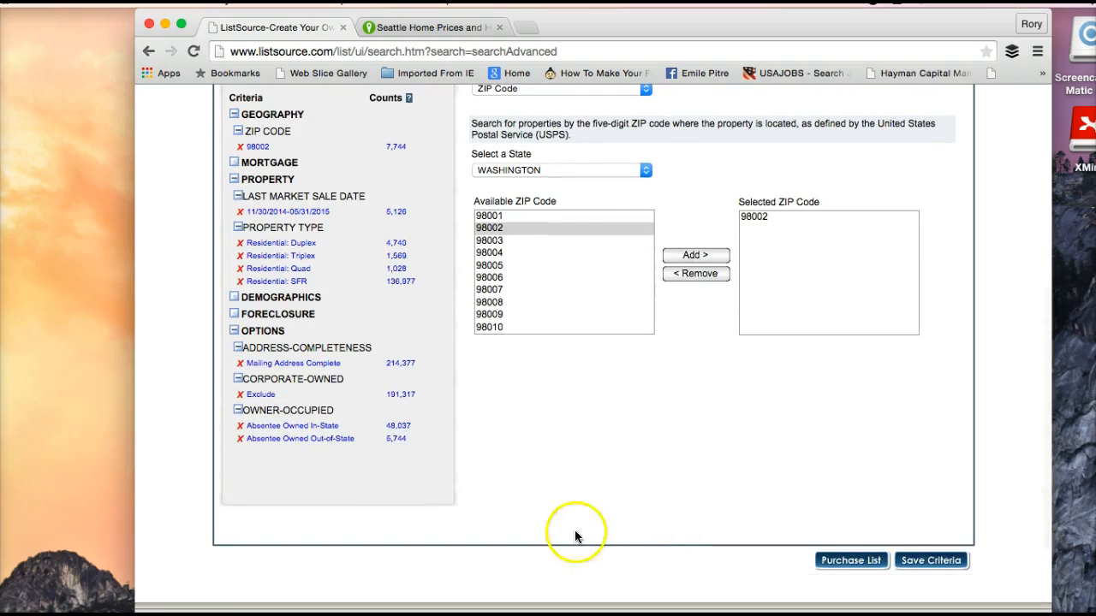
Switch to Notes, review the Seattle ZIP codes in the listsource note from its beginning, and return to the ListSource page.
key("super+Tab")
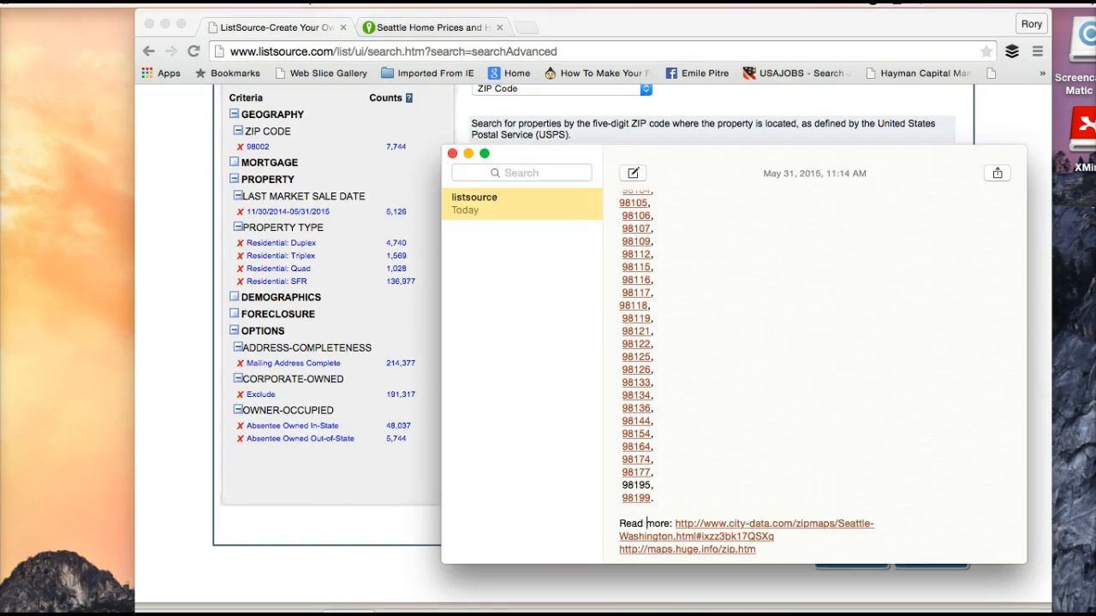
left_click(790, 221)
scroll(790, 221, "up", 2)
scroll(790, 220, "up", 2)
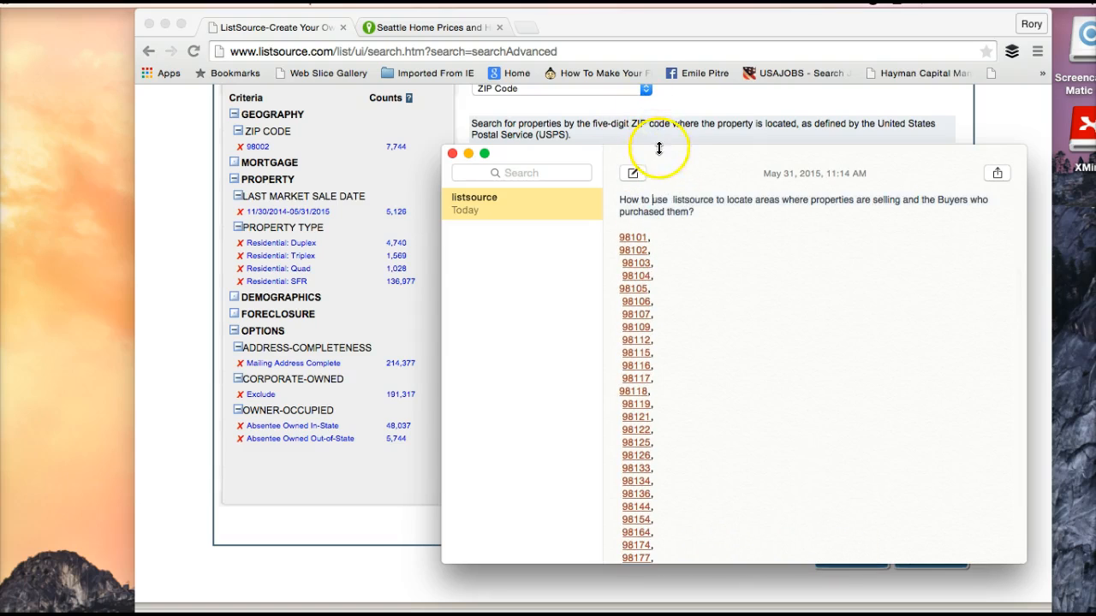
left_click(721, 129)
Remove ZIP code 98002 from the selected ZIP codes.
left_click(565, 240)
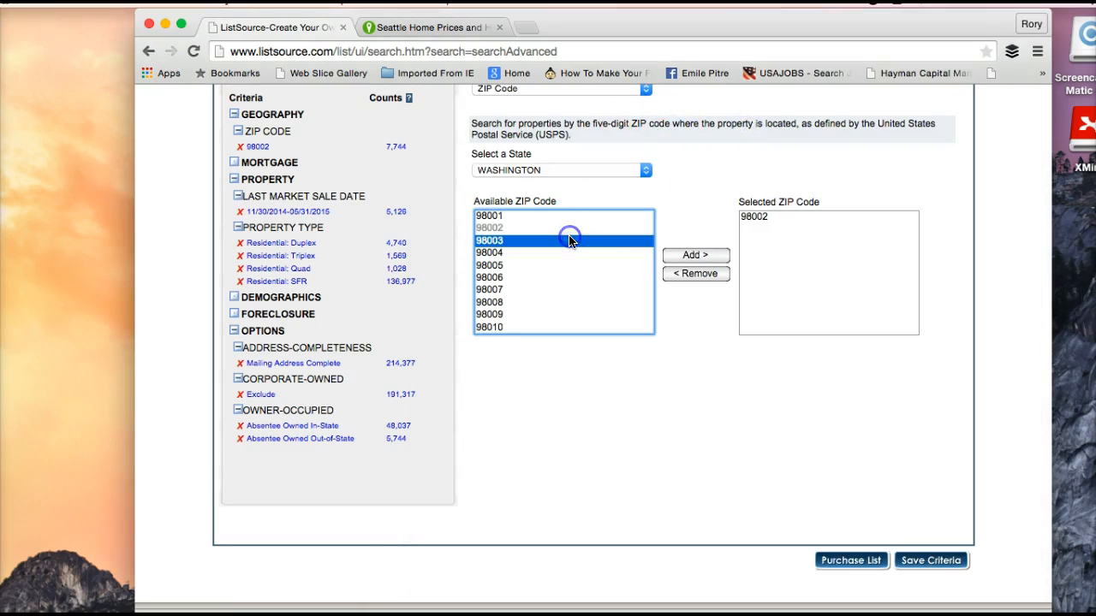
left_click(778, 218)
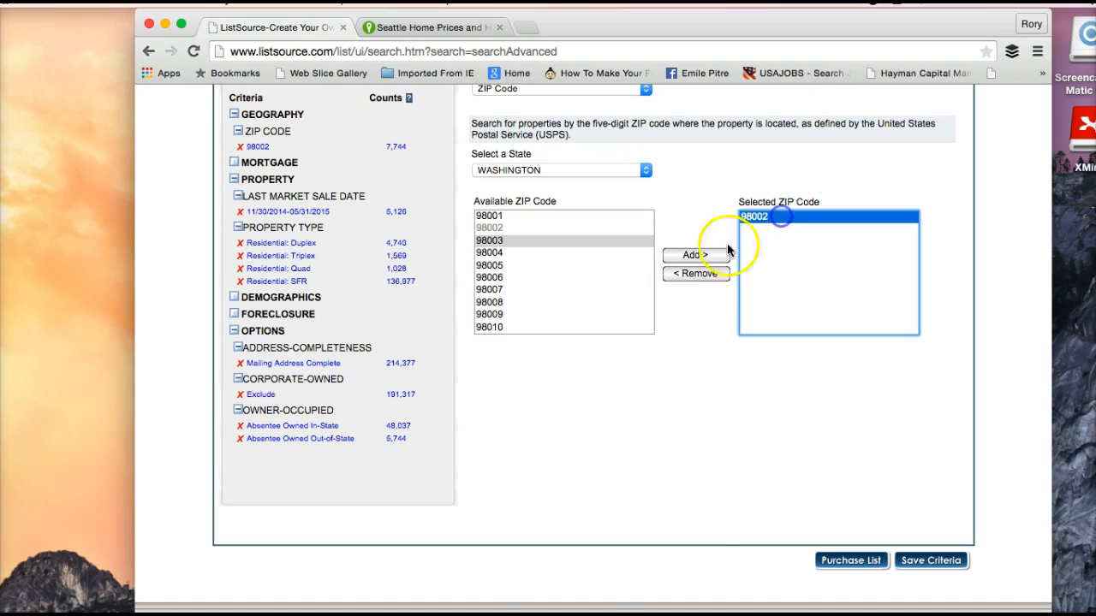
left_click(699, 273)
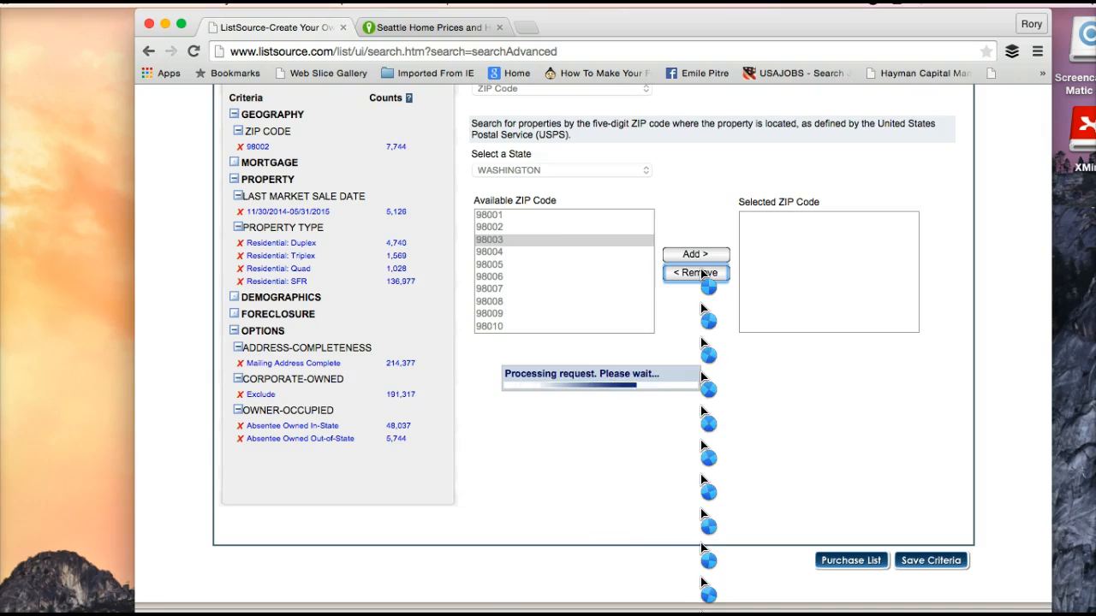
Switch to Notes, move its window clear of the available ZIP codes, and return to the ListSource page.
left_click(349, 614)
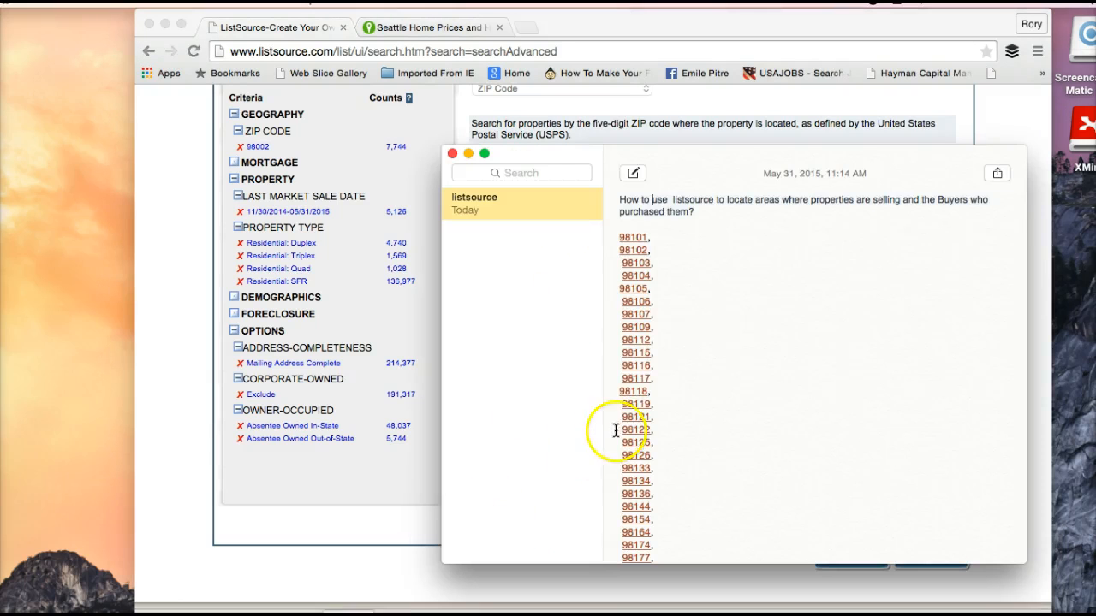
left_click_drag(596, 160, 901, 172)
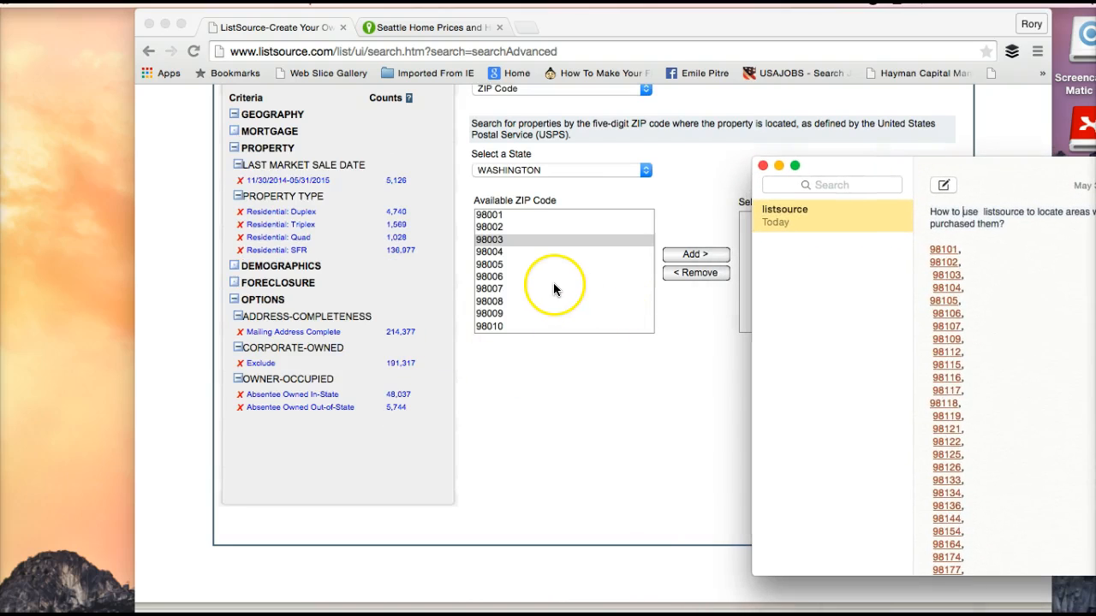
left_click(666, 274)
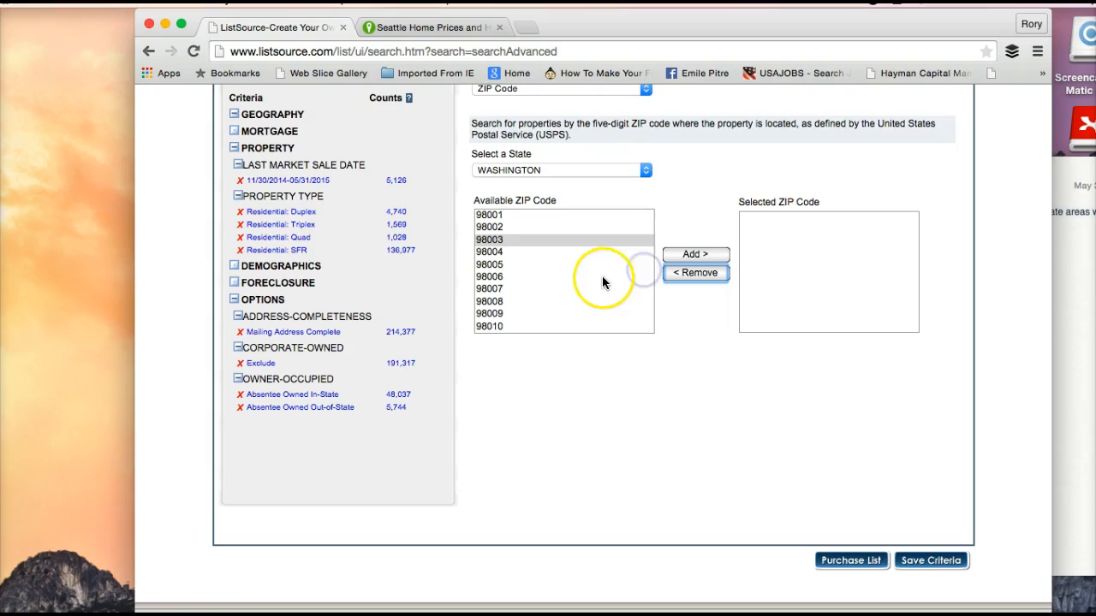
Browse the available Washington ZIP codes and compare them with the Seattle ZIP codes in the listsource note.
scroll(602, 283, "down", 3)
left_click(518, 181)
key("Down")
key("Down")
key("Down")
key("Down")
key("Down")
key("Down")
key("Down")
key("Down")
key("Down")
key("Down")
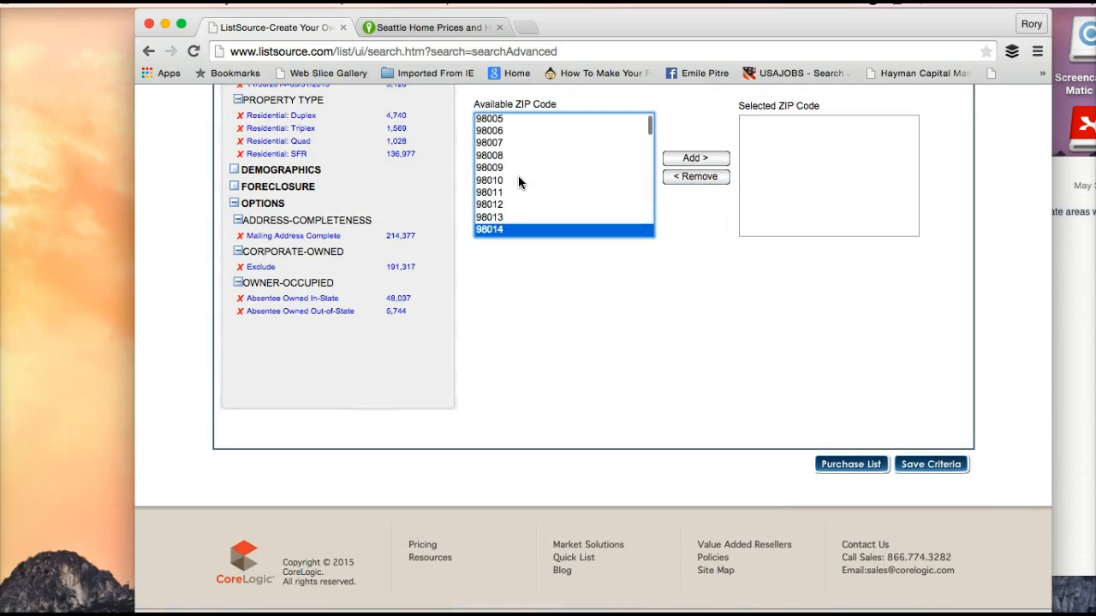
key("Up")
key("Up")
key("Up")
key("Up")
key("Up")
key("Up")
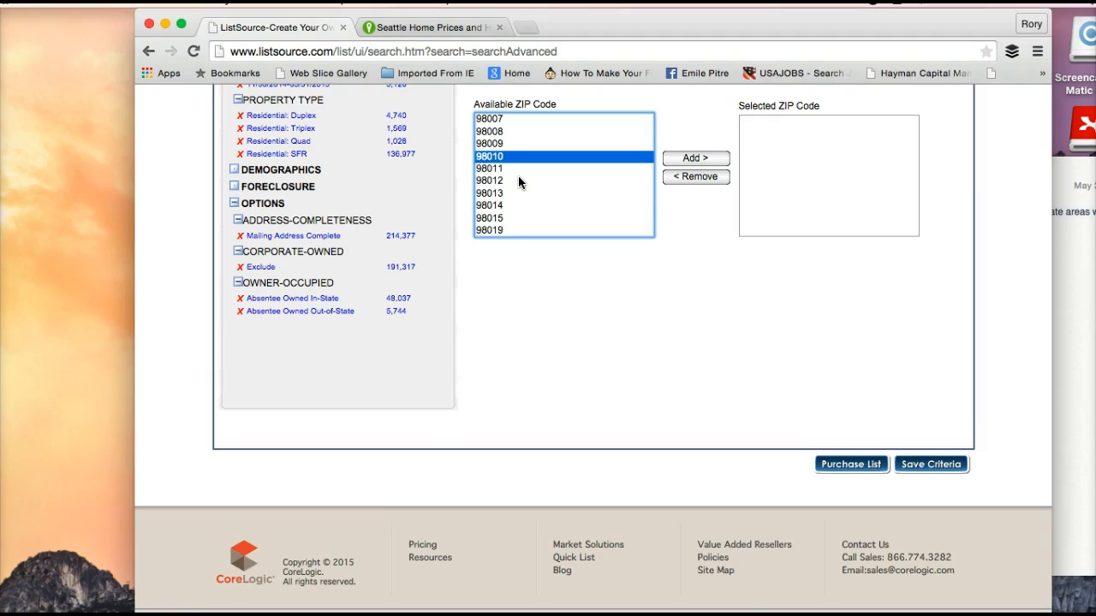
left_click(348, 615)
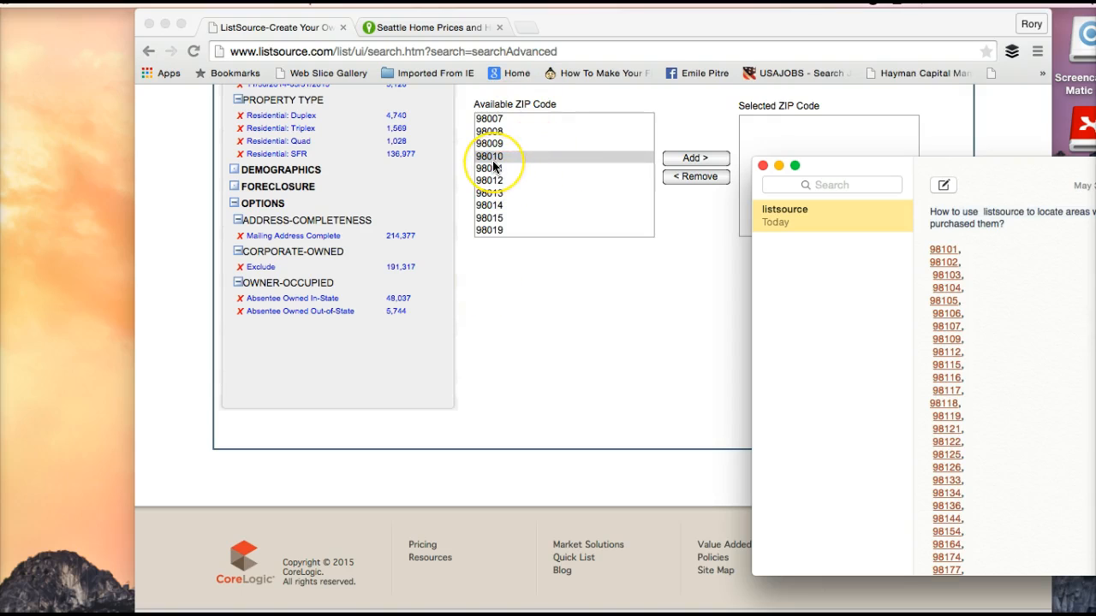
left_click(538, 276)
Find 98101 among the available ZIP codes and add it to the selected ZIP codes.
left_click(518, 180)
left_click(503, 193)
key("Down")
key("Down")
key("Down")
key("Down")
key("Down")
key("Down")
key("Down")
key("Down")
key("Down")
key("Down")
key("Down")
key("Down")
key("Down")
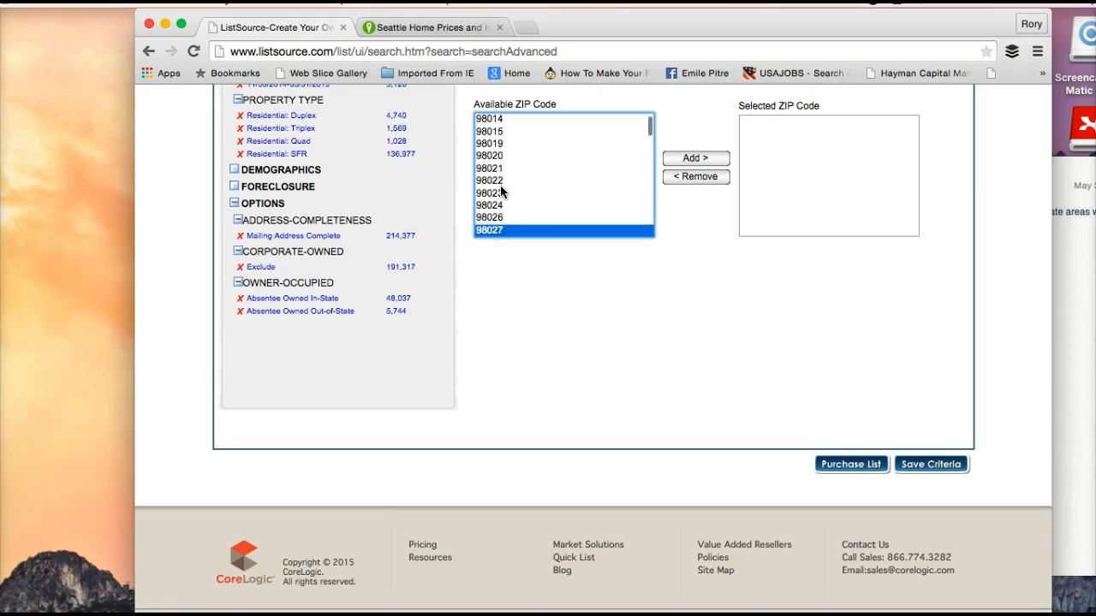
key("Down")
key("Down")
key("Down")
key("Down")
key("Down")
key("Down")
key("Down")
key("Down")
key("Down")
key("Down")
key("Down")
key("Down")
key("Down")
key("Down")
key("Down")
key("Down")
key("Down")
key("Down")
key("Down")
key("Down")
key("Down")
key("Down")
key("Down")
key("Down")
key("Down")
key("Down")
key("Down")
key("Down")
key("Down")
key("Down")
key("Down")
key("Down")
key("Down")
key("Down")
key("Up")
key("Up")
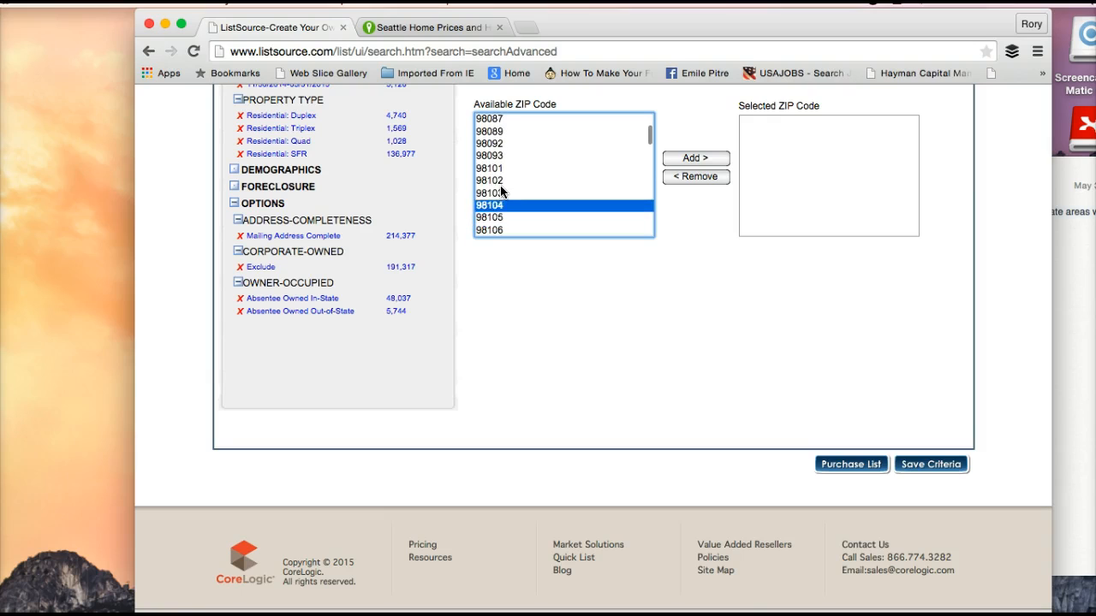
key("Up")
key("Up")
key("Up")
left_click(697, 159)
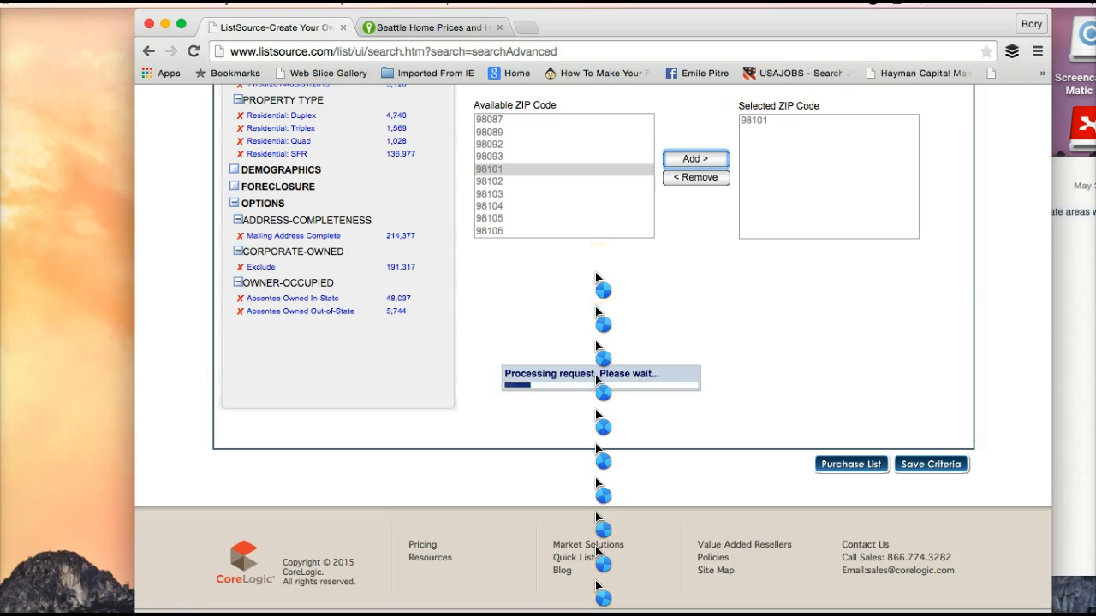
Check the list count for 98101, switch to Notes and record 0 next to that ZIP code.
scroll(597, 278, "up", 5)
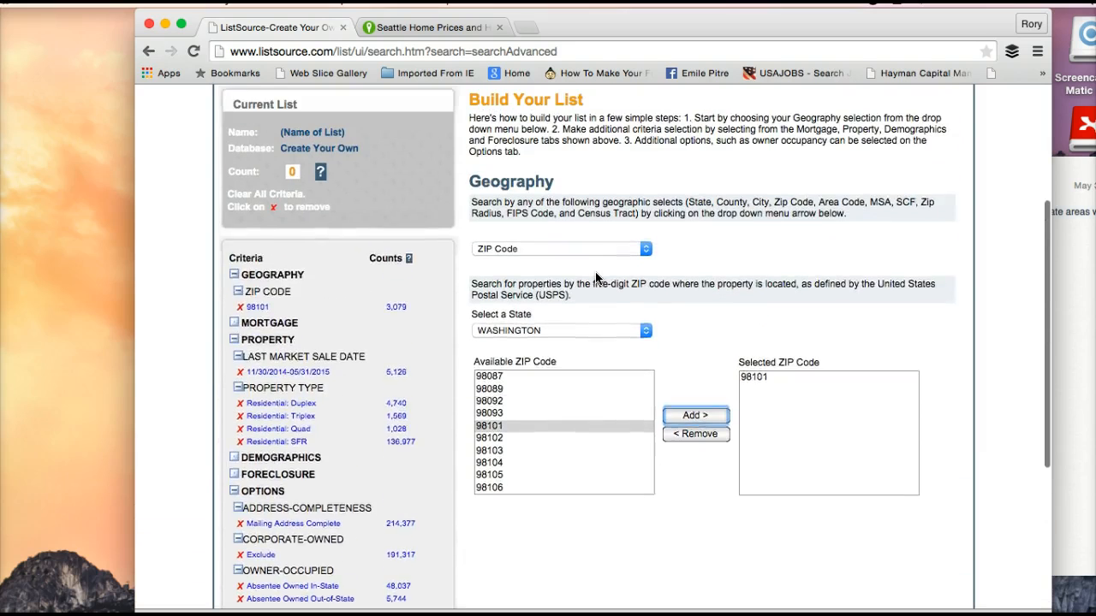
scroll(595, 271, "up", 2)
scroll(595, 271, "down", 2)
left_click(349, 615)
left_click(968, 248)
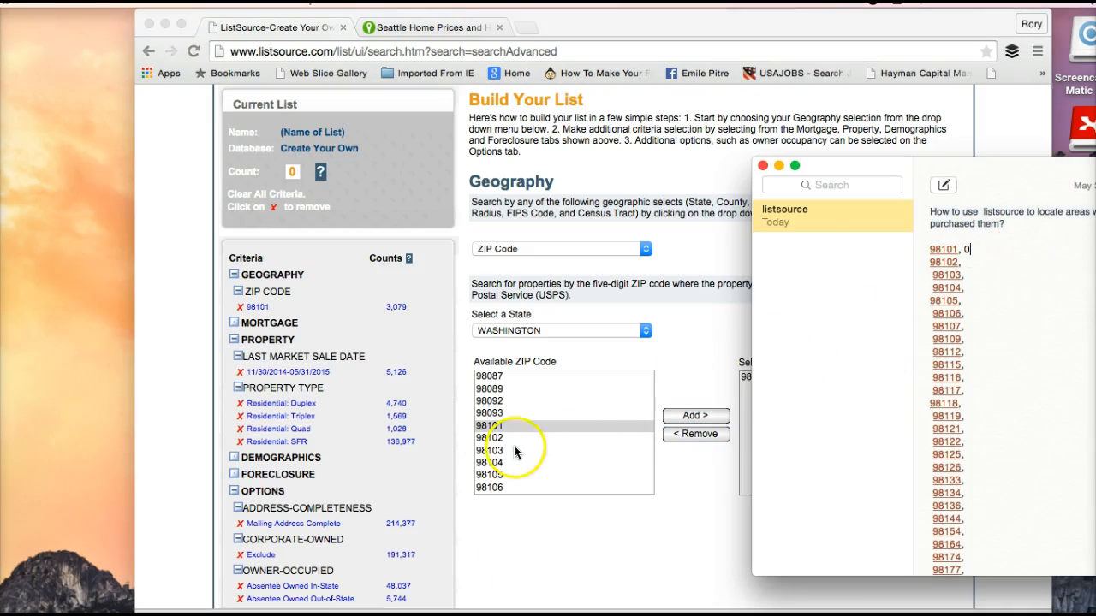
Replace 98101 with 98102 in the selected ZIP codes on the ListSource page.
left_click(490, 436)
left_click(696, 415)
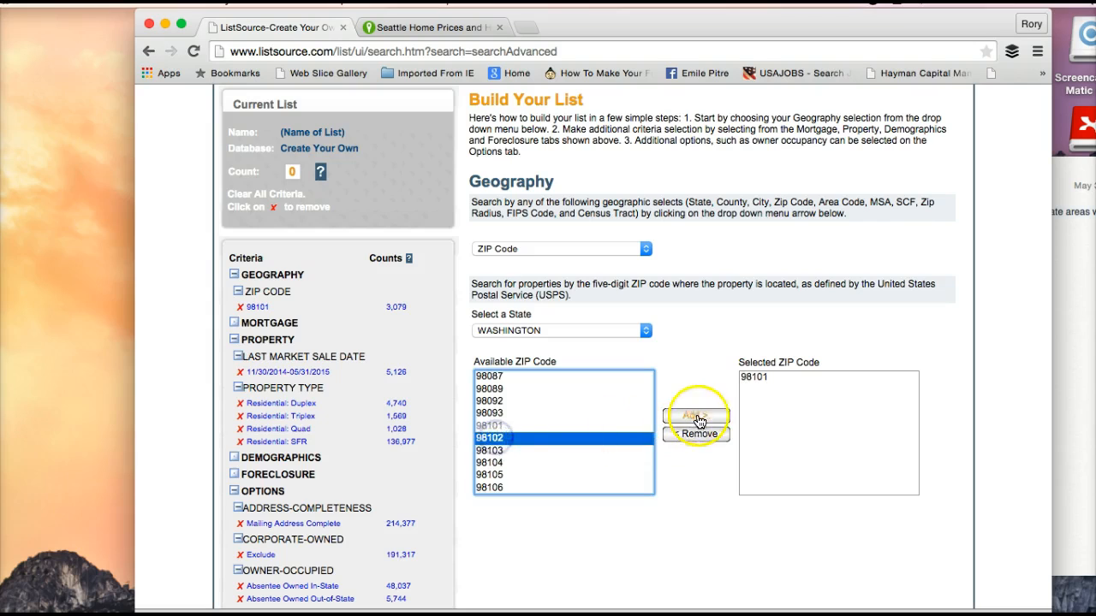
left_click(762, 378)
left_click(696, 434)
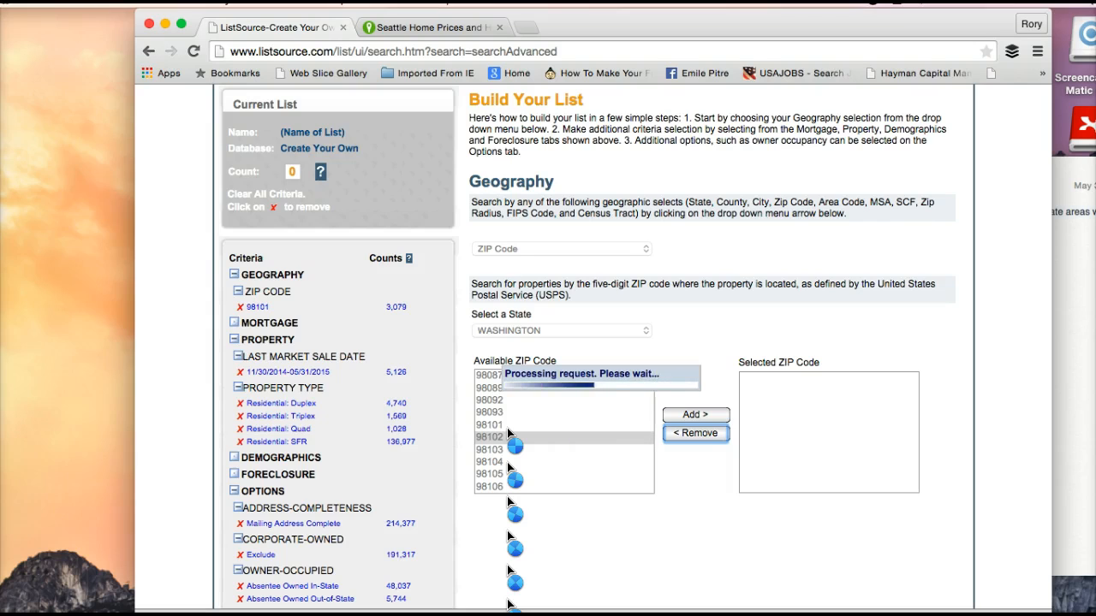
left_click(710, 415)
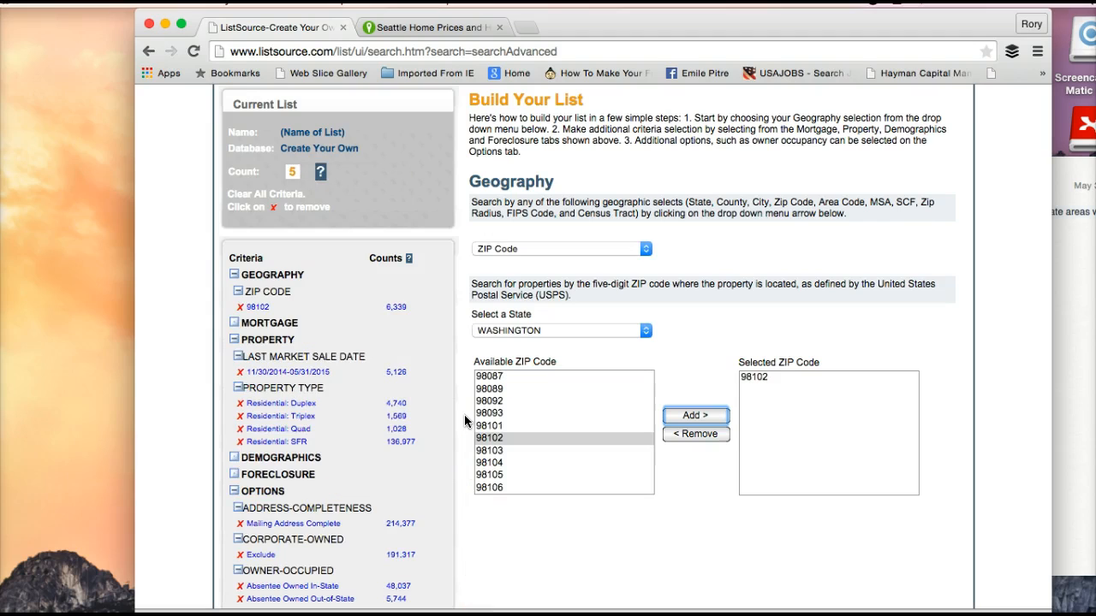
Switch to Notes and record 5 next to 98102 in the listsource note.
key("super+Tab")
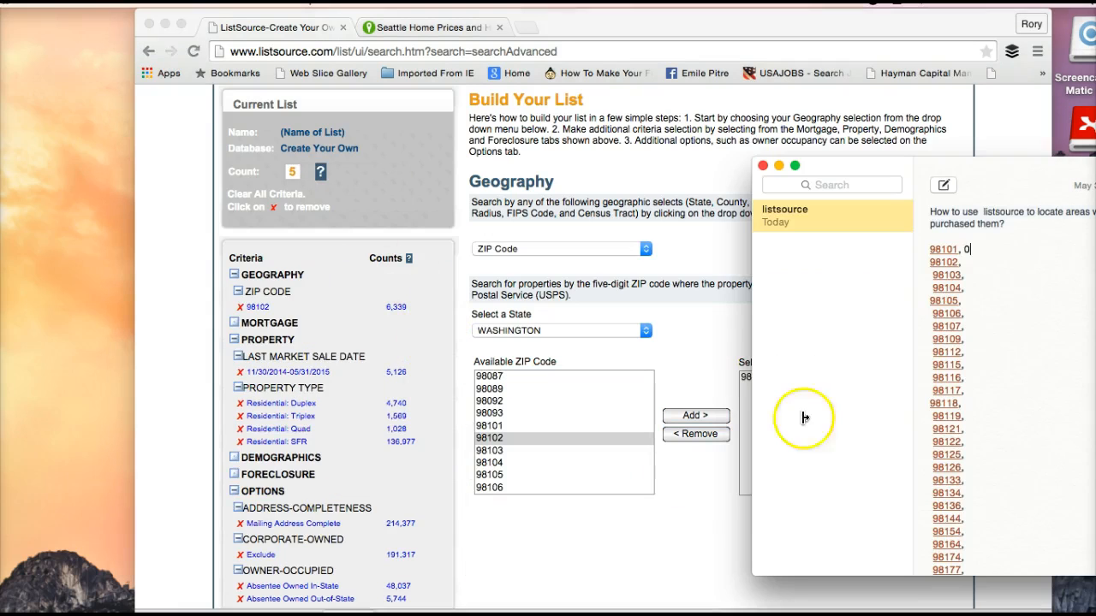
left_click(965, 273)
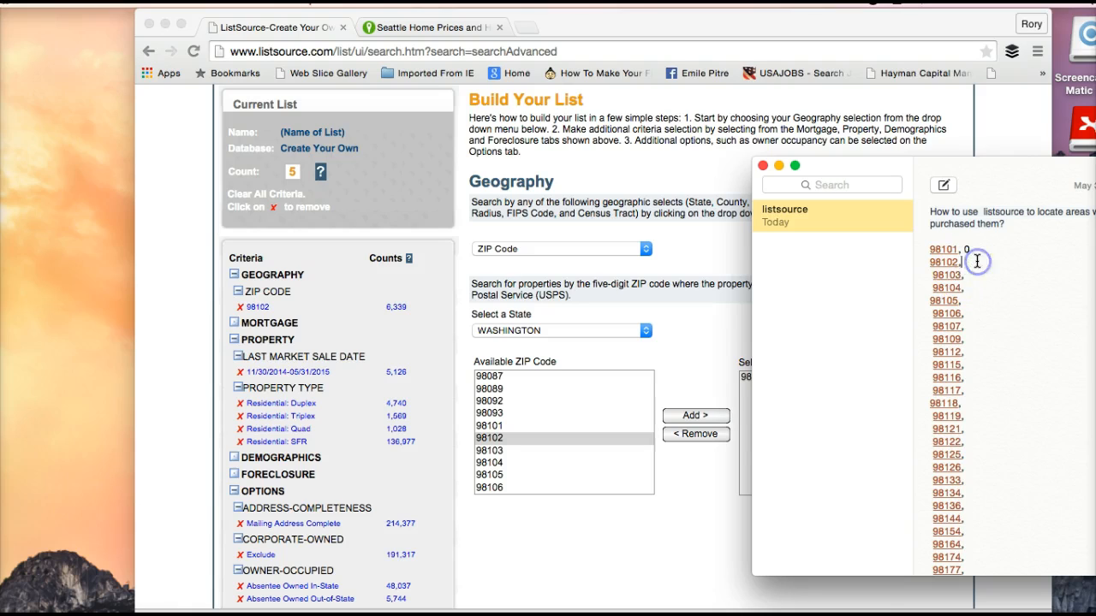
type("5")
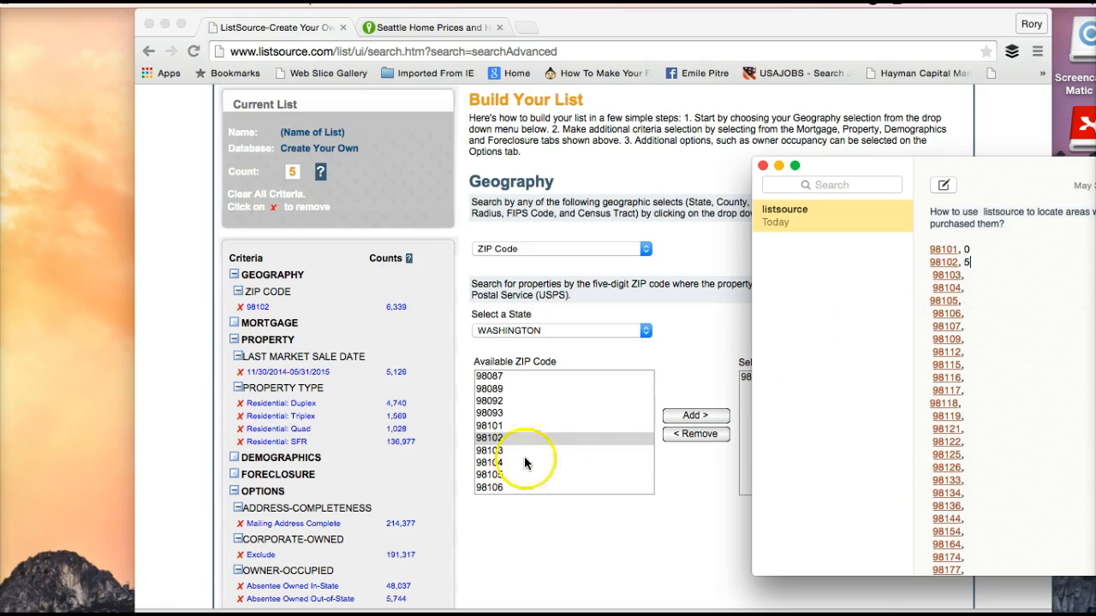
Return to the ListSource page and replace 98102 with 98103 in the selected ZIP codes.
left_click(496, 457)
left_click(753, 382)
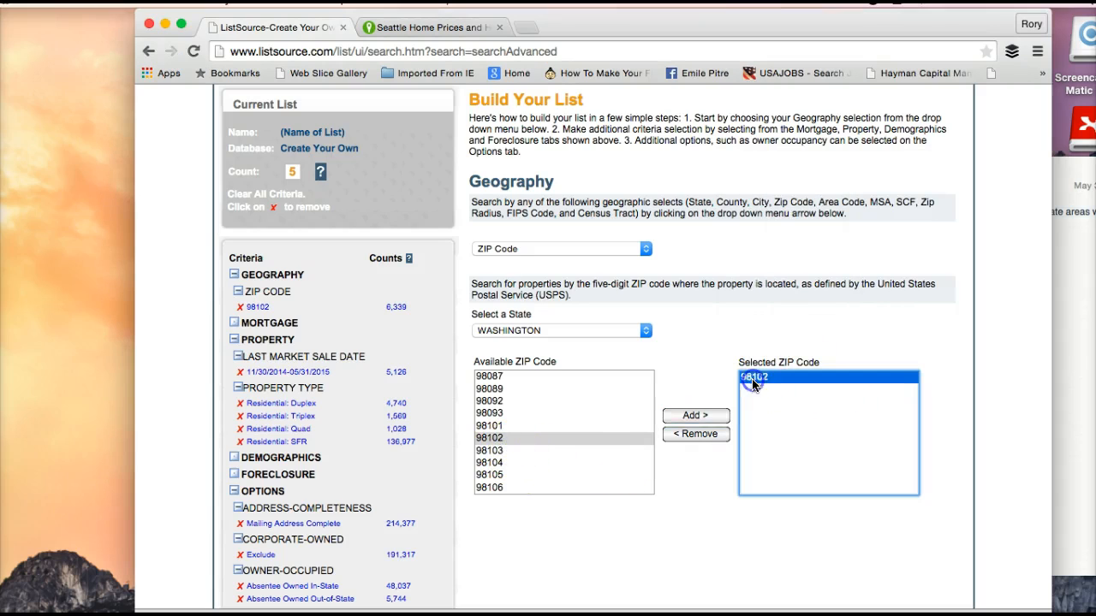
left_click(676, 442)
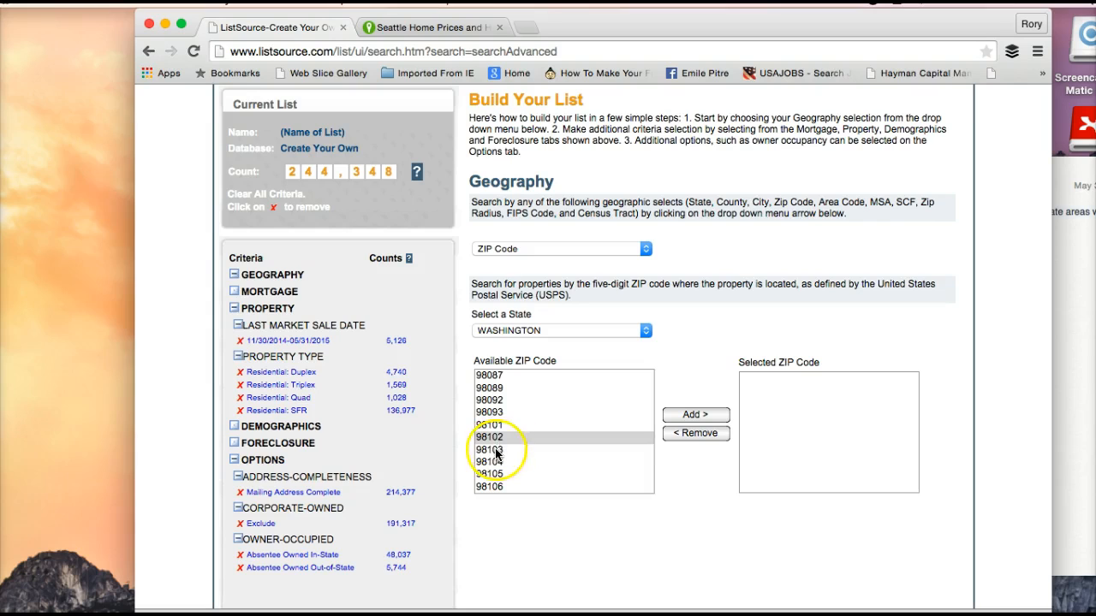
left_click(493, 449)
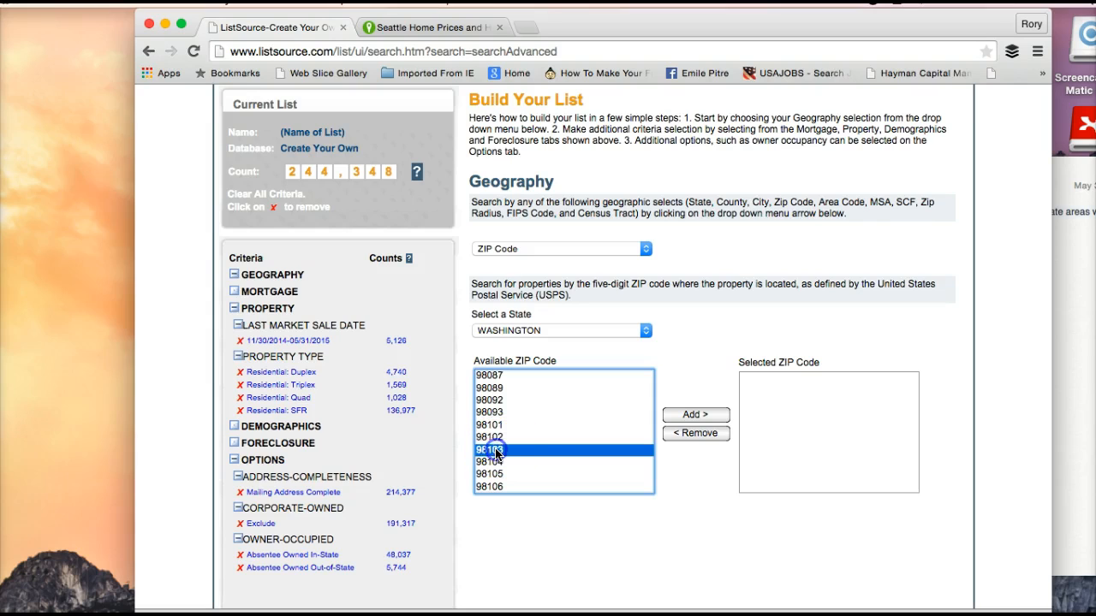
left_click(695, 419)
Record 19 next to 98103 in the listsource note and move the Notes window so more of its text shows.
left_click(348, 613)
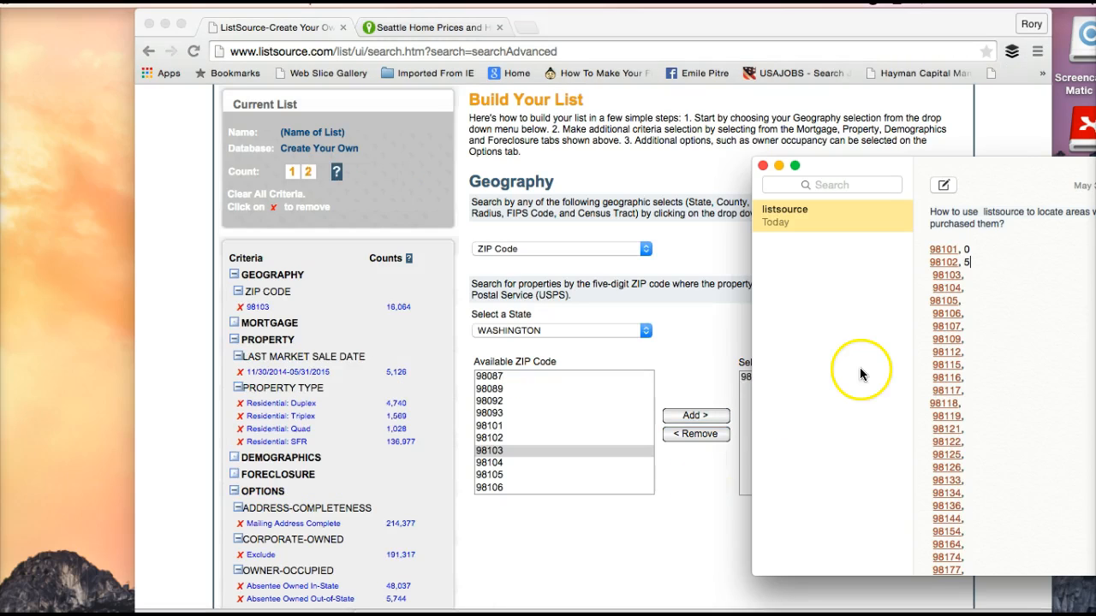
left_click(967, 277)
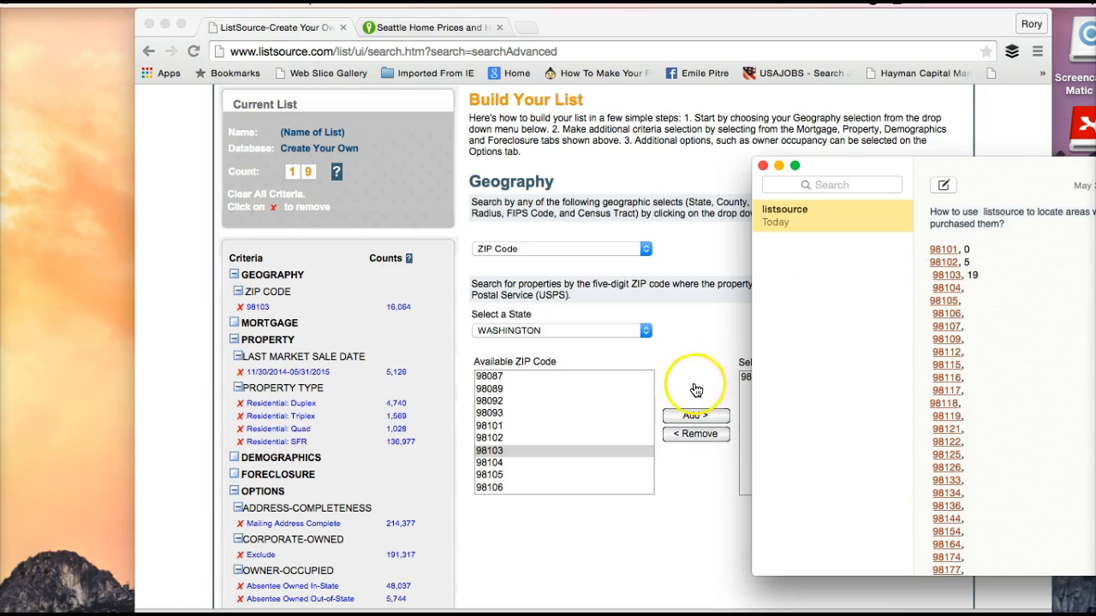
left_click(617, 522)
key("super+Tab")
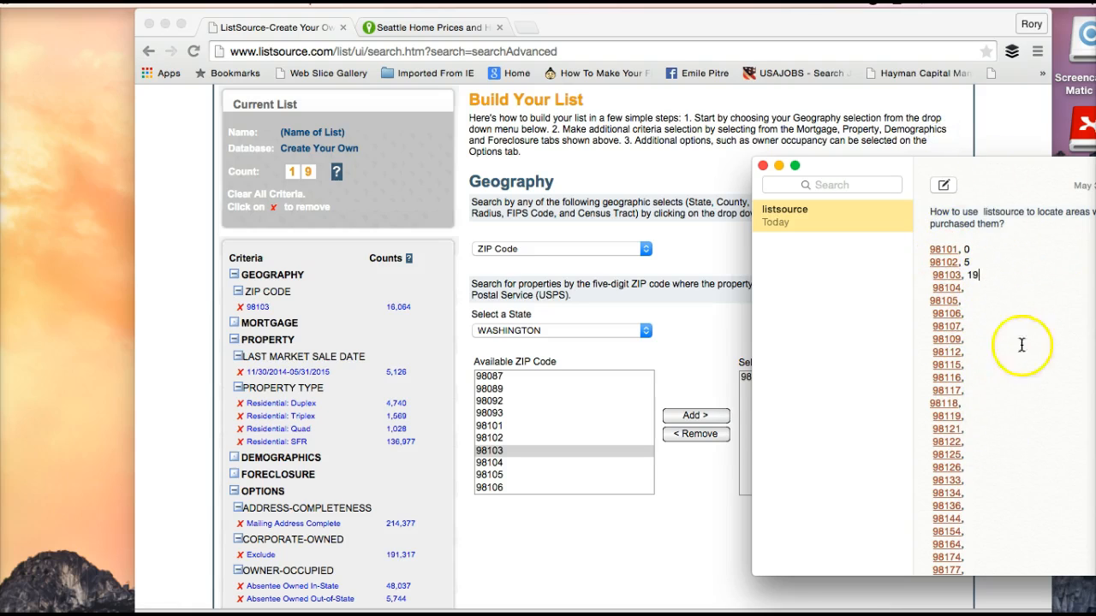
left_click_drag(961, 168, 886, 110)
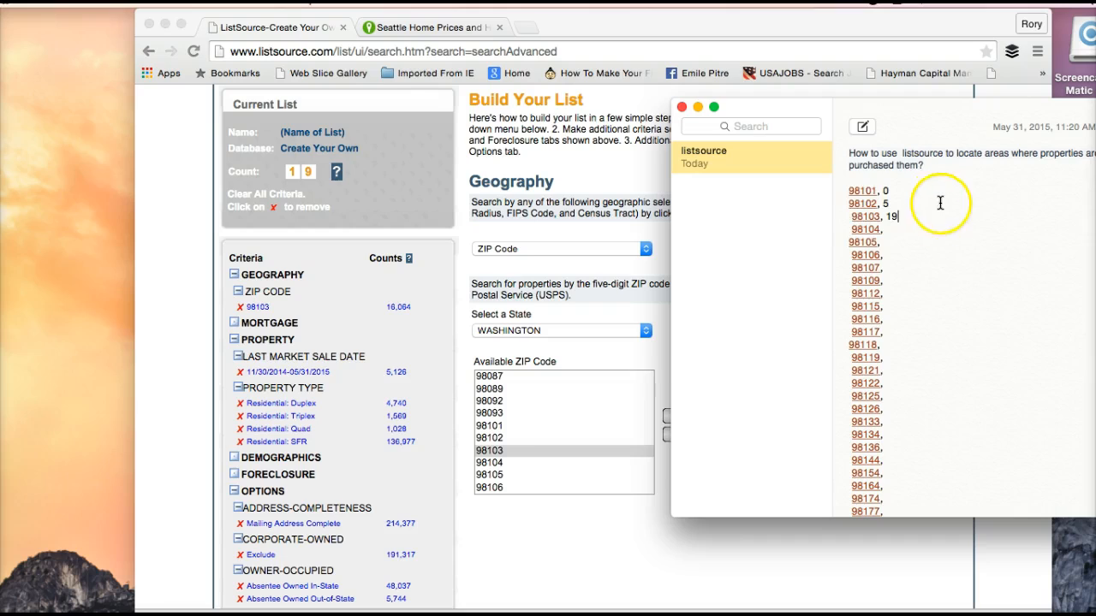
Look up the average sales price for 98103 on the Trulia home prices page, and return to ListSource.
left_click(432, 26)
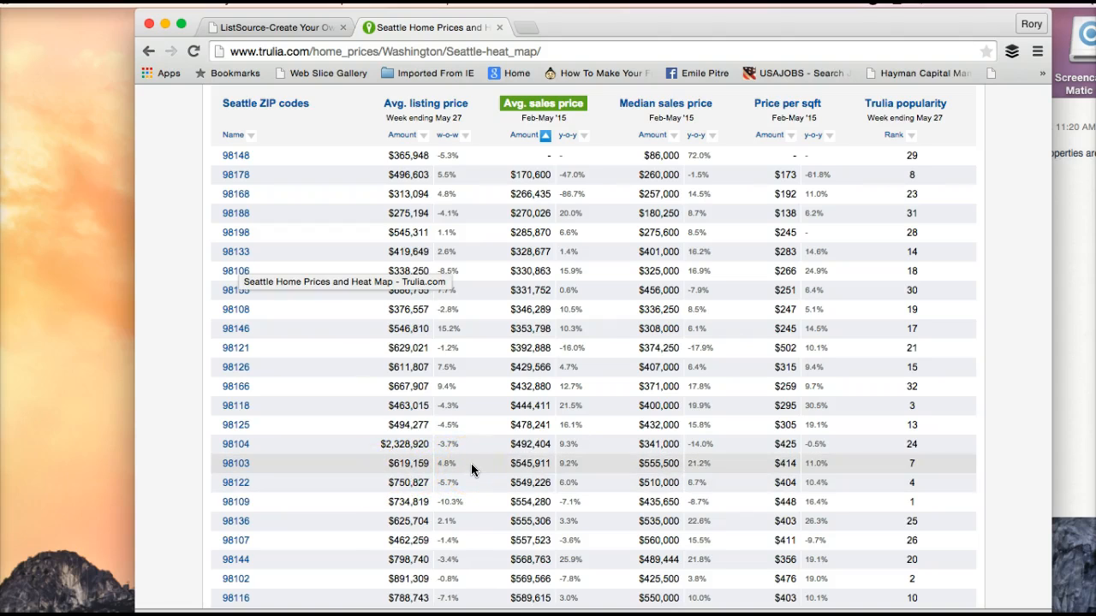
left_click(571, 463)
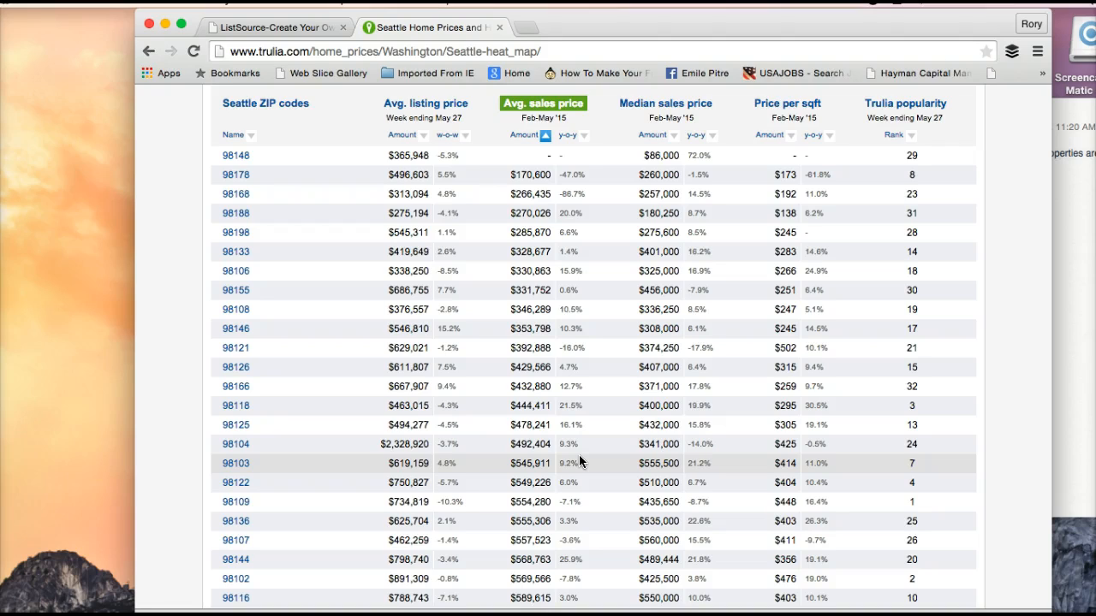
left_click(281, 26)
Reapply the Absentee Owned status in the list options and return to the geography criteria.
left_click(633, 145)
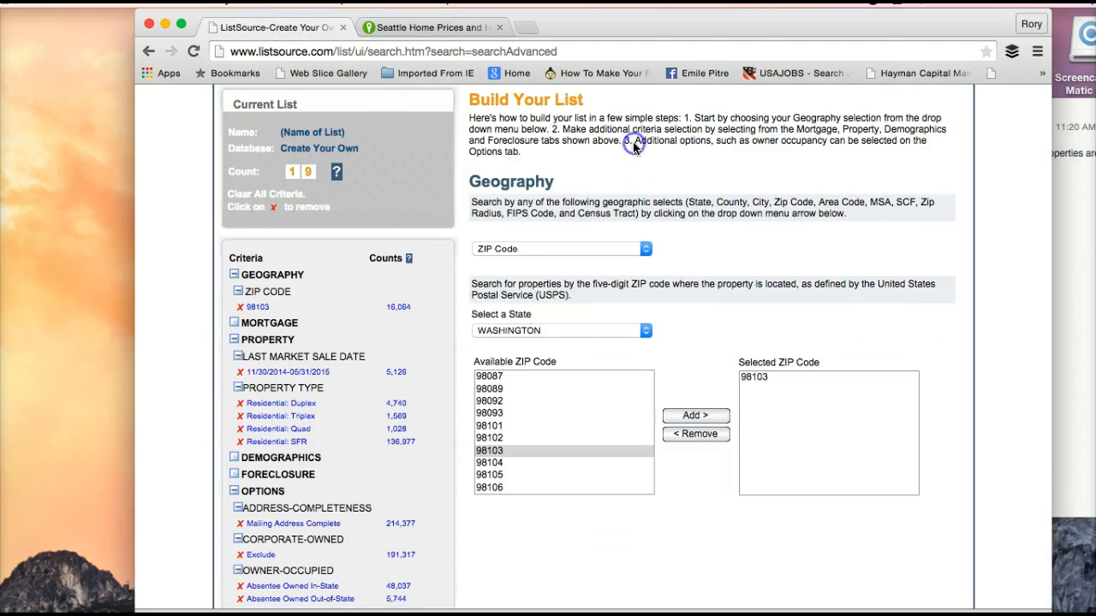
scroll(633, 147, "up", 3)
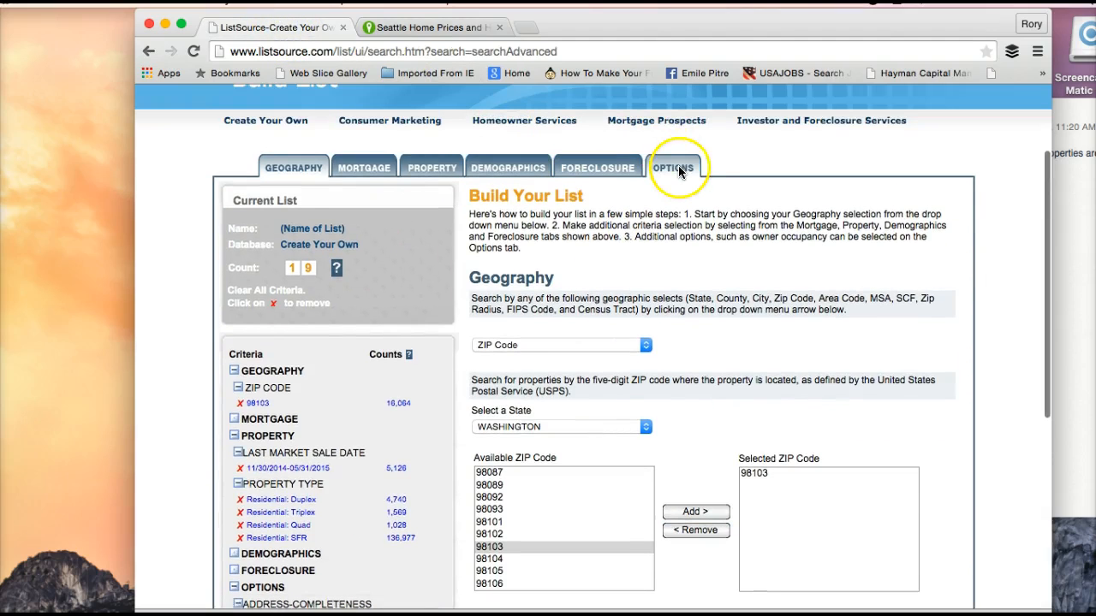
left_click(675, 168)
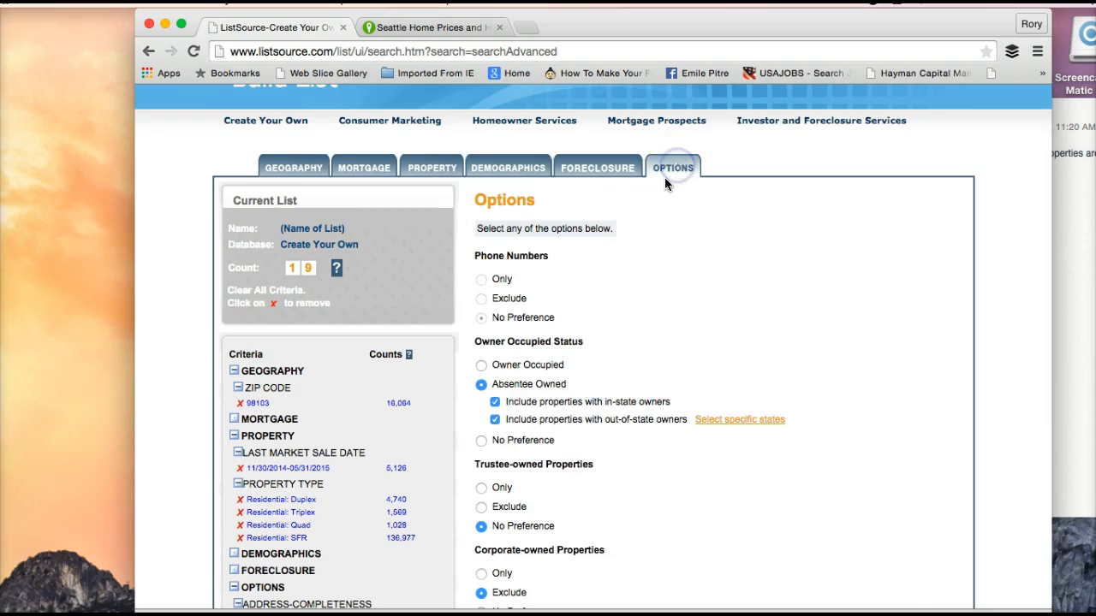
left_click(483, 387)
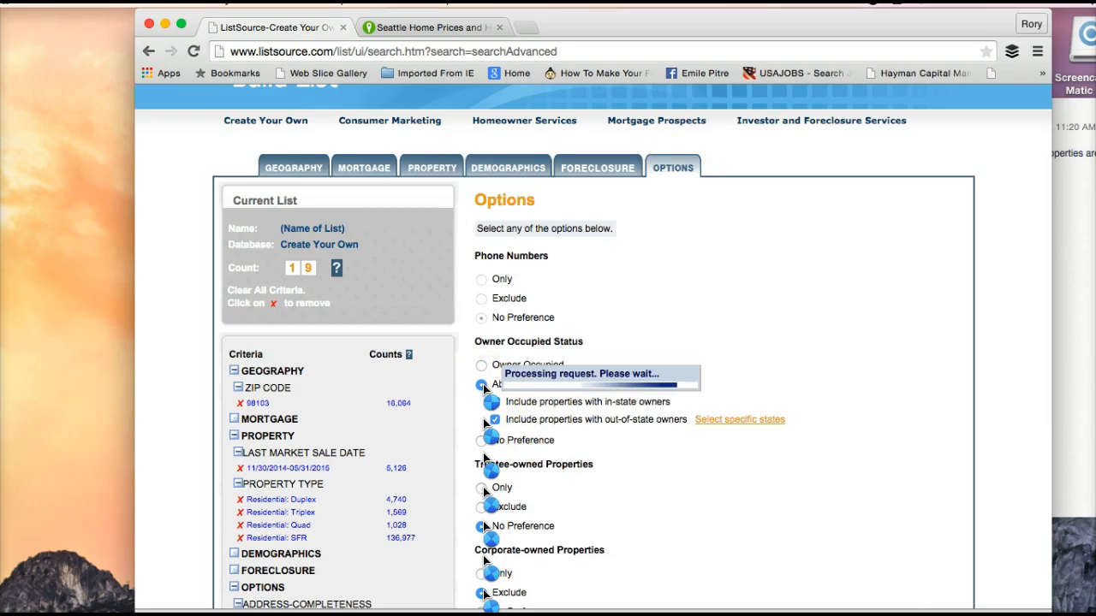
left_click(296, 168)
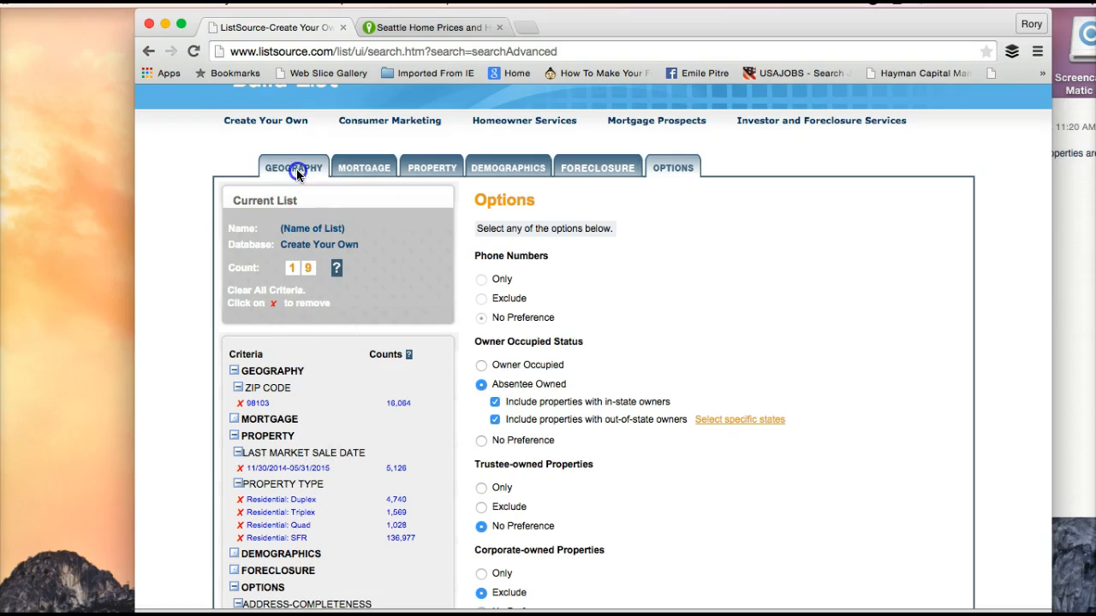
Remove 98103 from the selected ZIP codes.
left_click(754, 473)
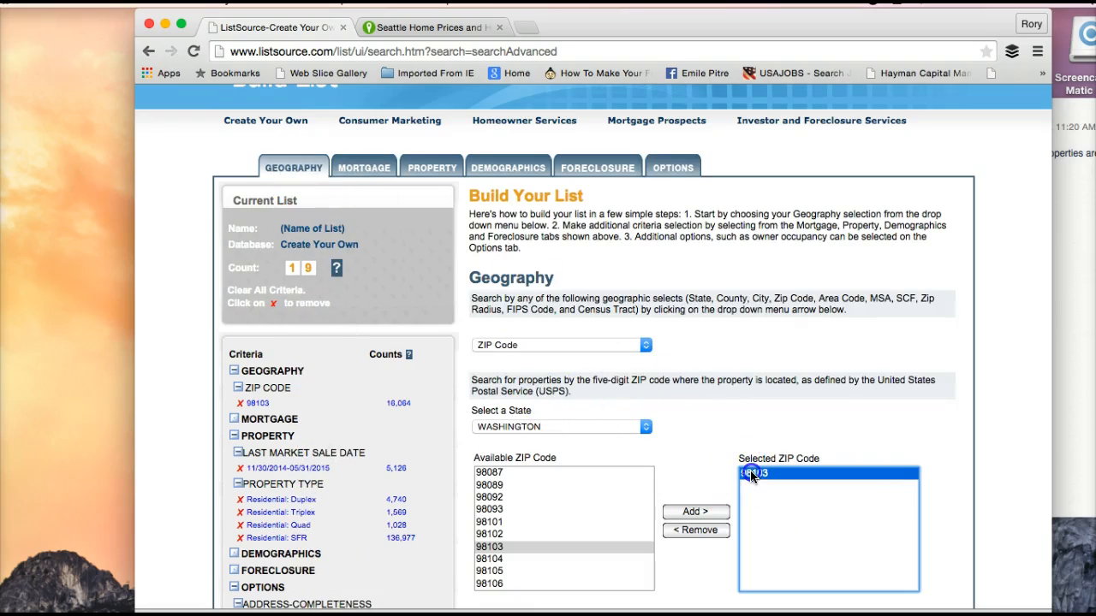
left_click(697, 530)
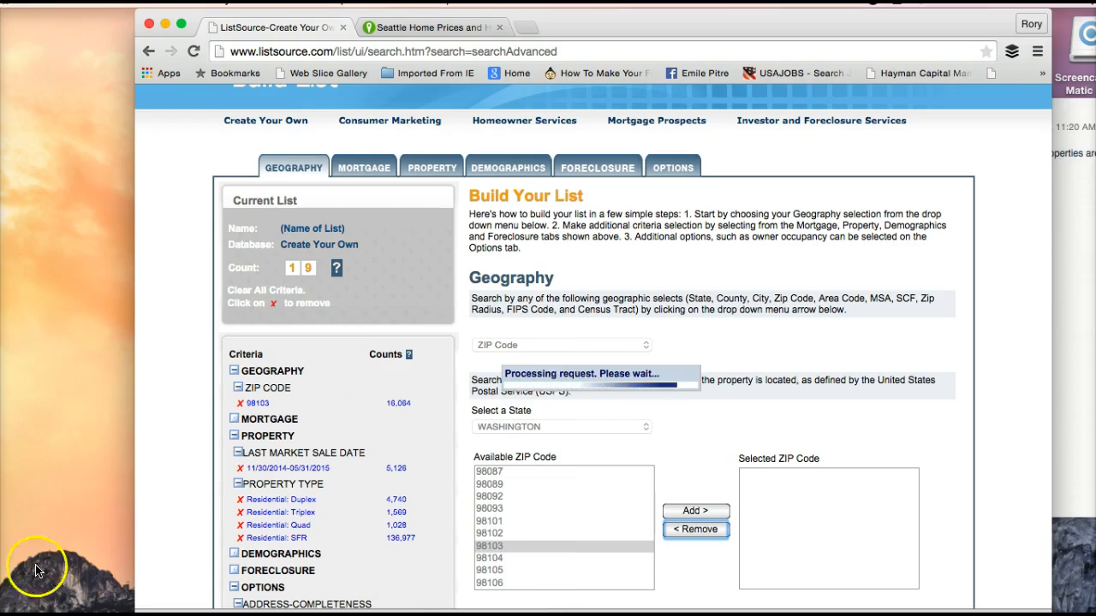
scroll(707, 386, "down", 3)
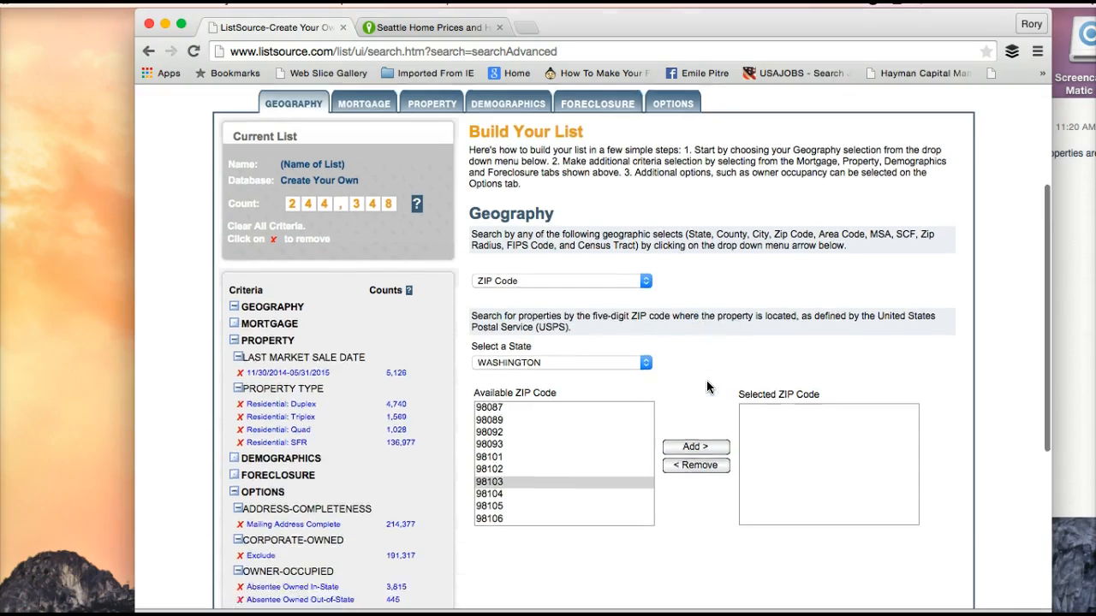
Compare the average sales prices of the Seattle ZIP codes on Trulia with the ListSource criteria and counts.
left_click(424, 28)
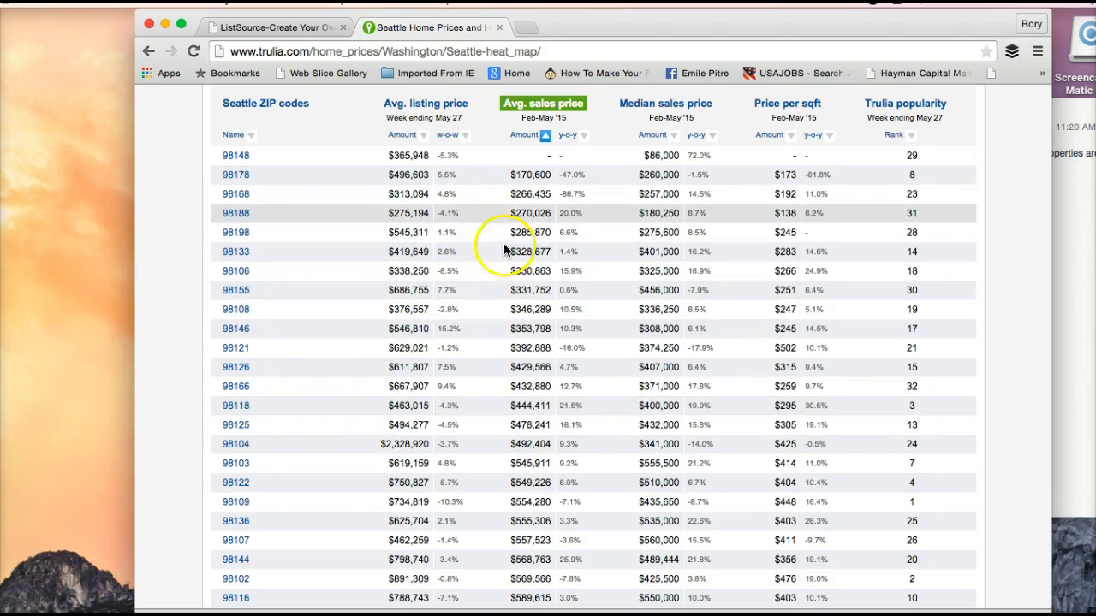
left_click(258, 29)
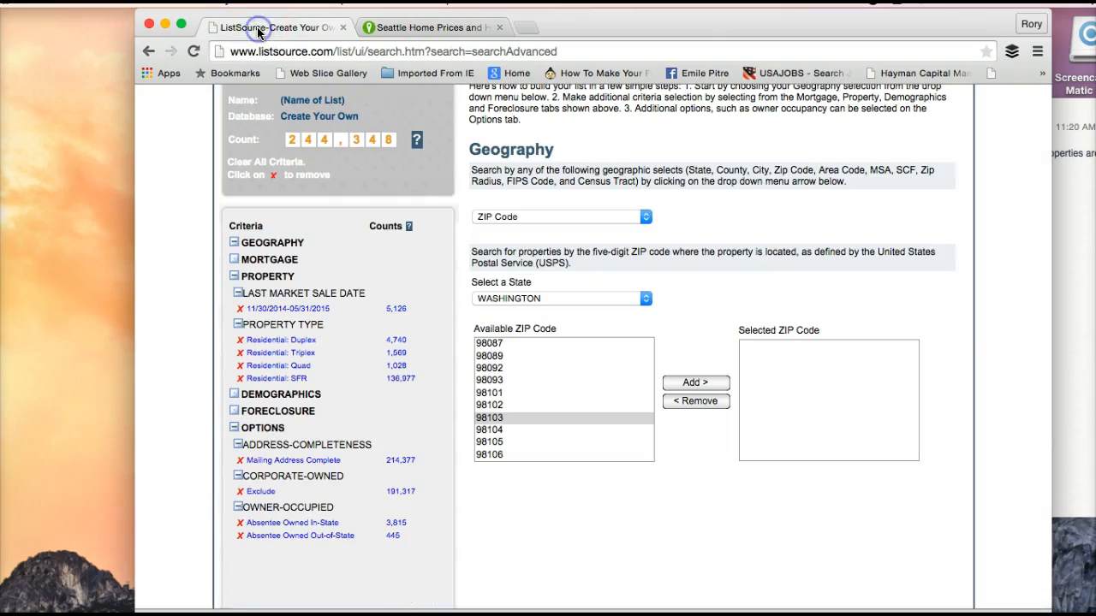
left_click(398, 28)
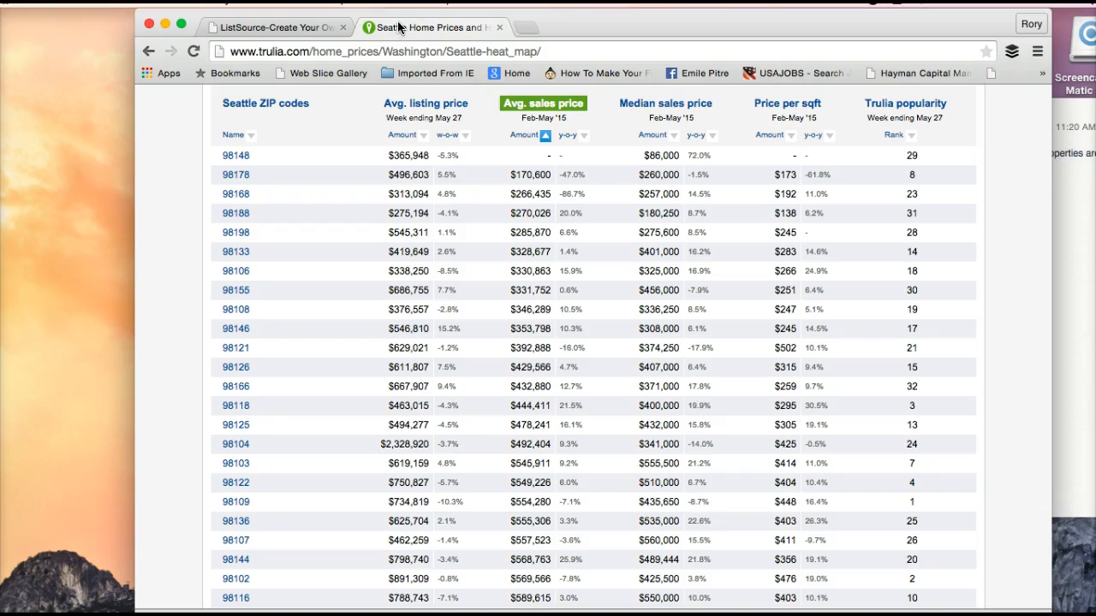
left_click(293, 31)
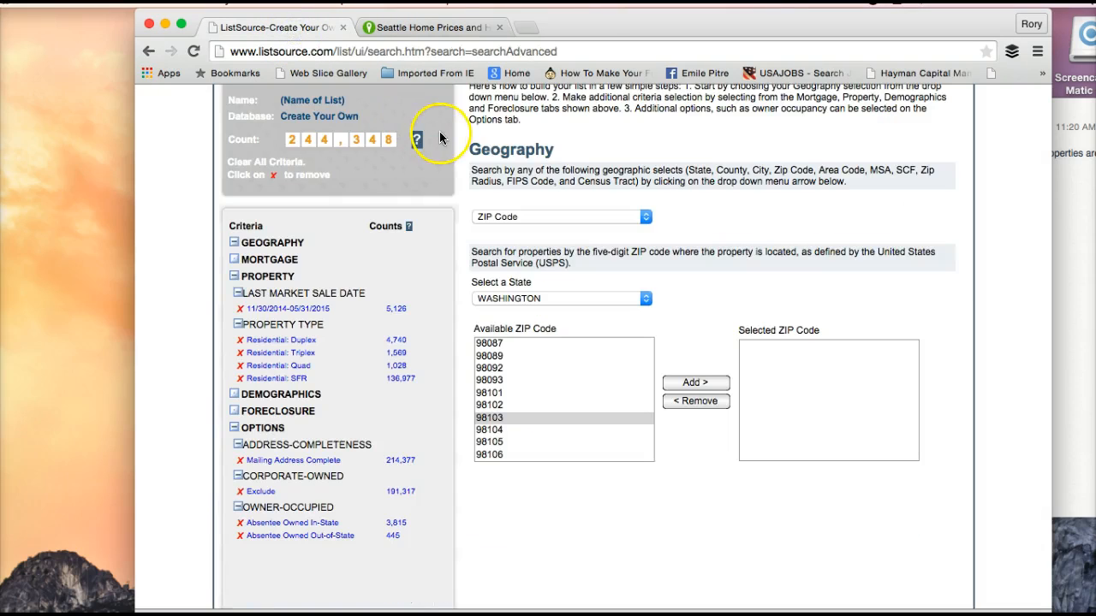
left_click(424, 28)
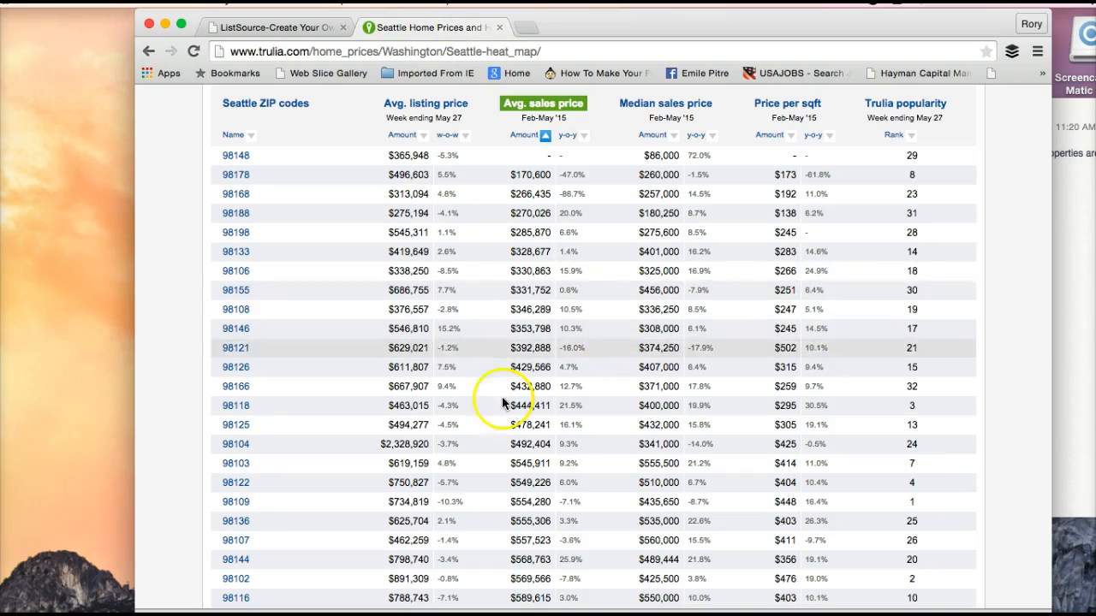
Switch to Notes and delete the "Read more" reference and its web links at the end of the listsource note.
key("super+Tab")
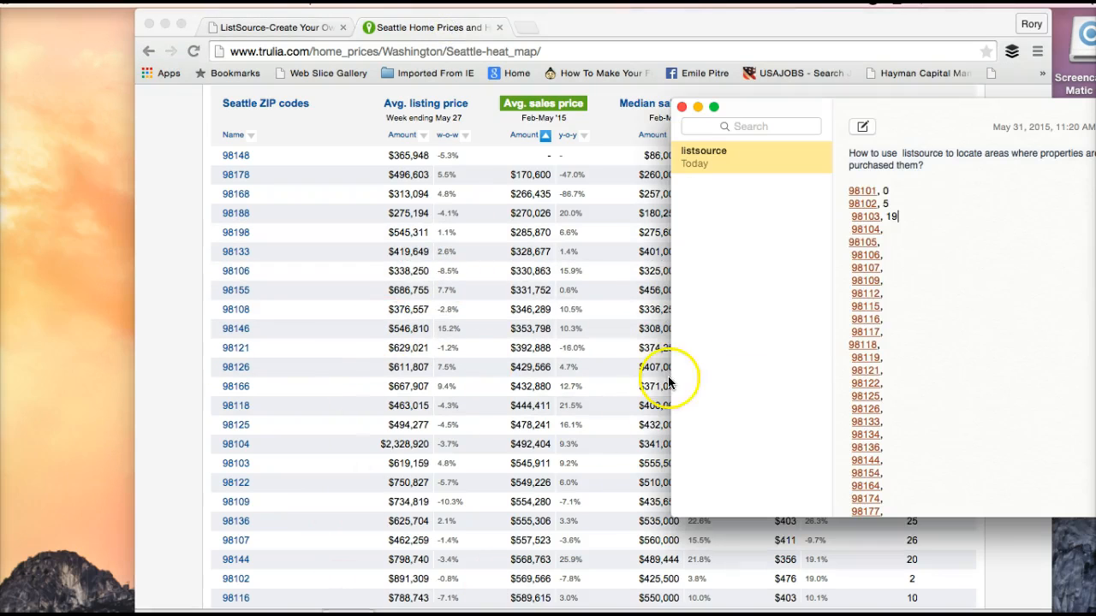
left_click(892, 257)
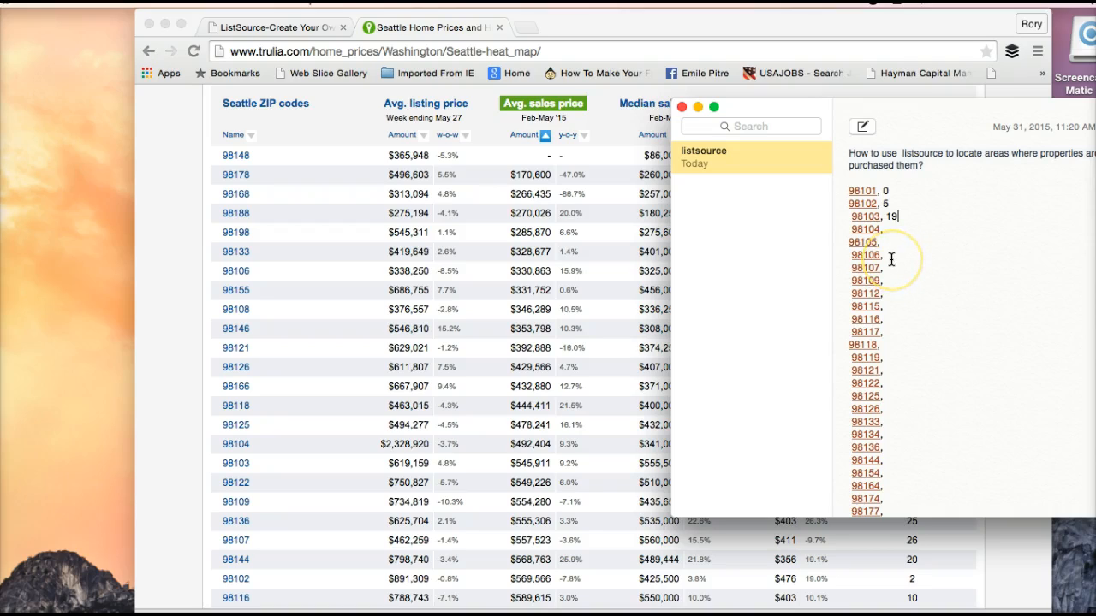
left_click(899, 171)
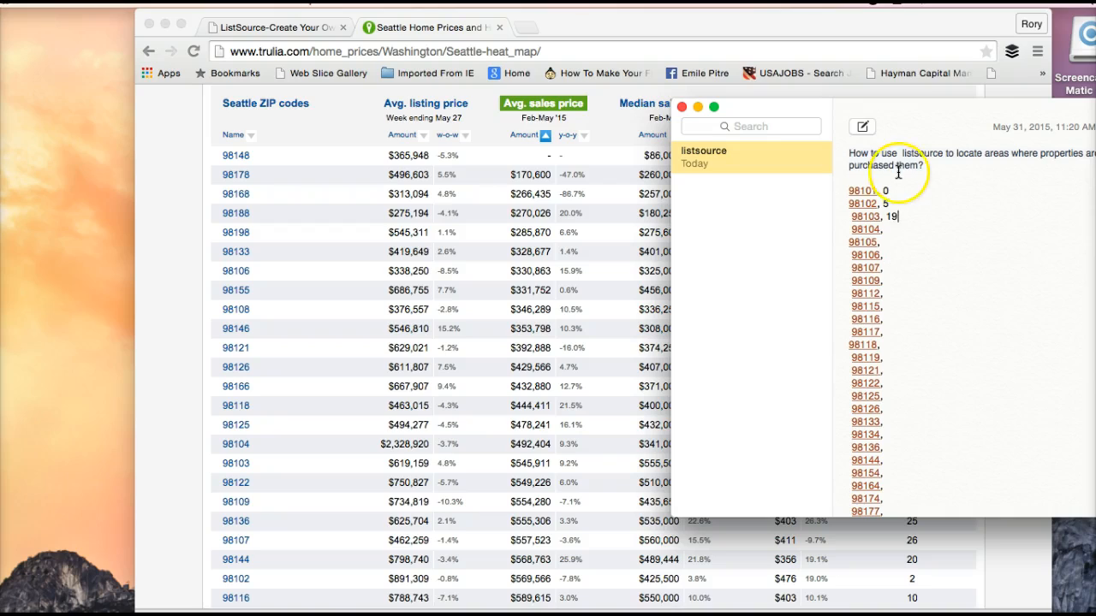
left_click(910, 420)
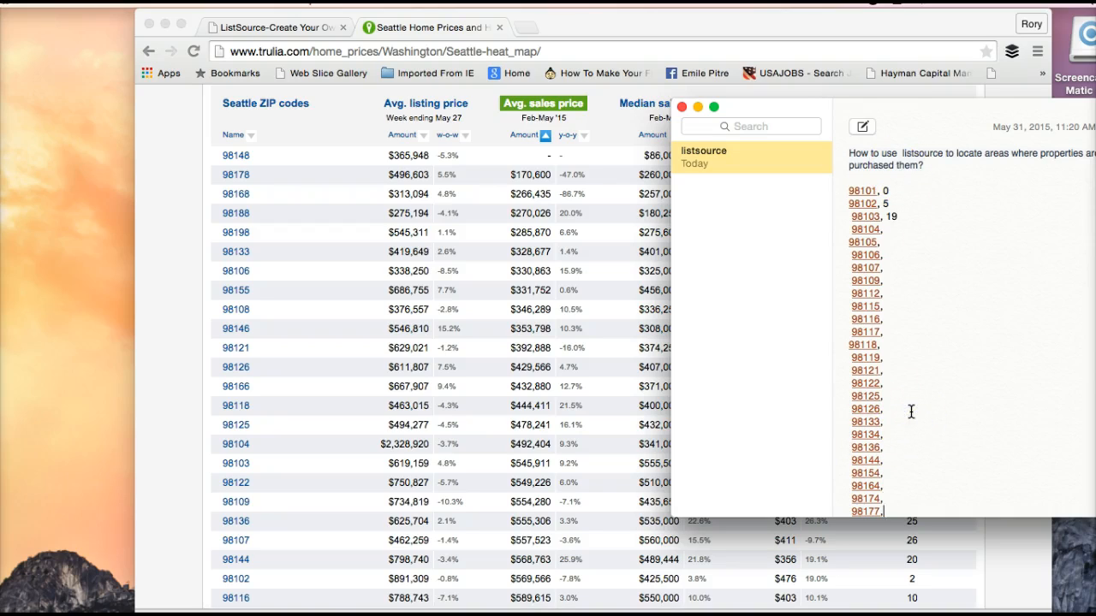
key("Down")
key("Down")
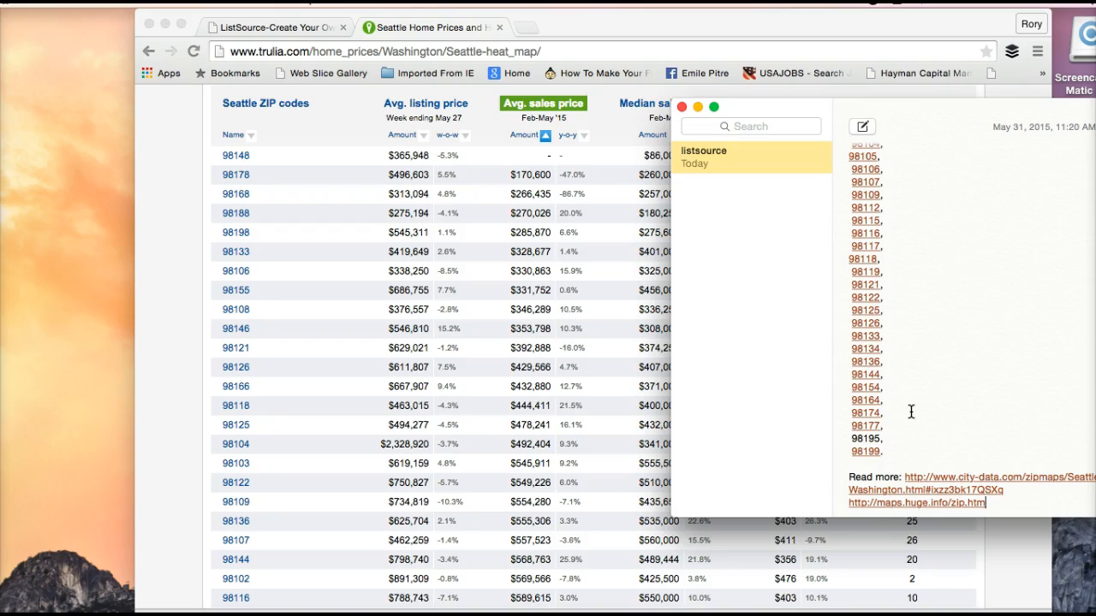
left_click_drag(991, 501, 848, 476)
key("BackSpace")
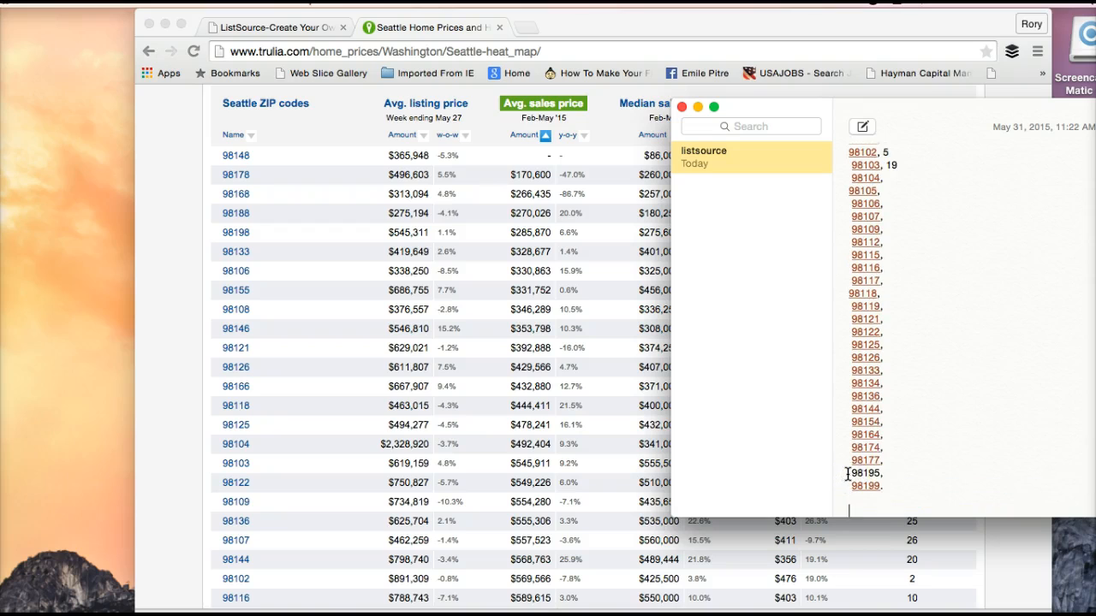
Move the Notes window fully into view with the cursor on the line below 98199, and return to the Trulia home prices page.
left_click_drag(947, 191, 642, 214)
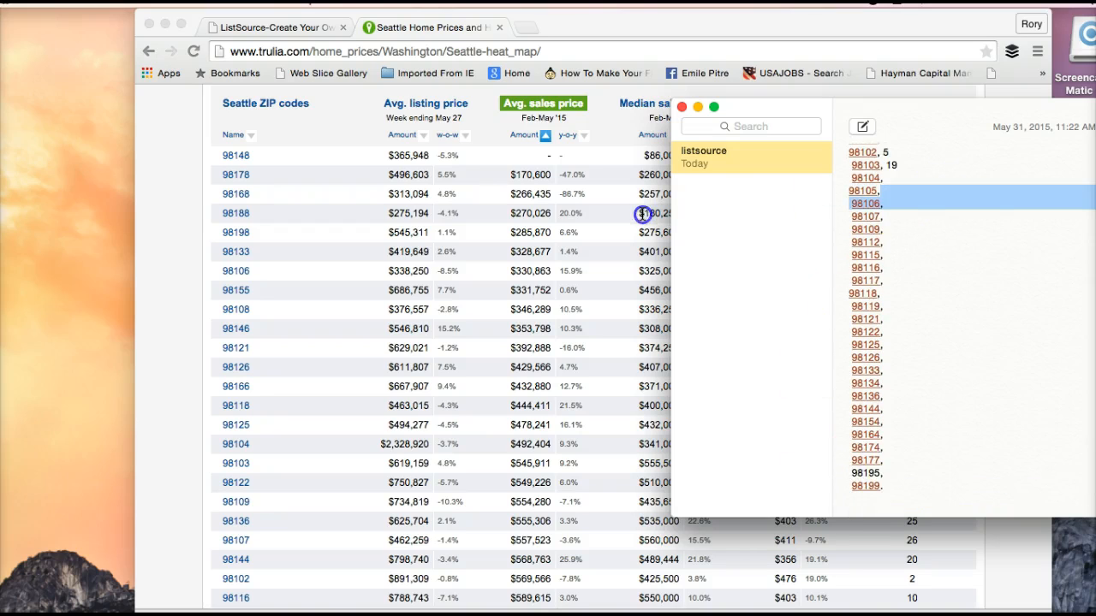
left_click_drag(821, 112, 541, 112)
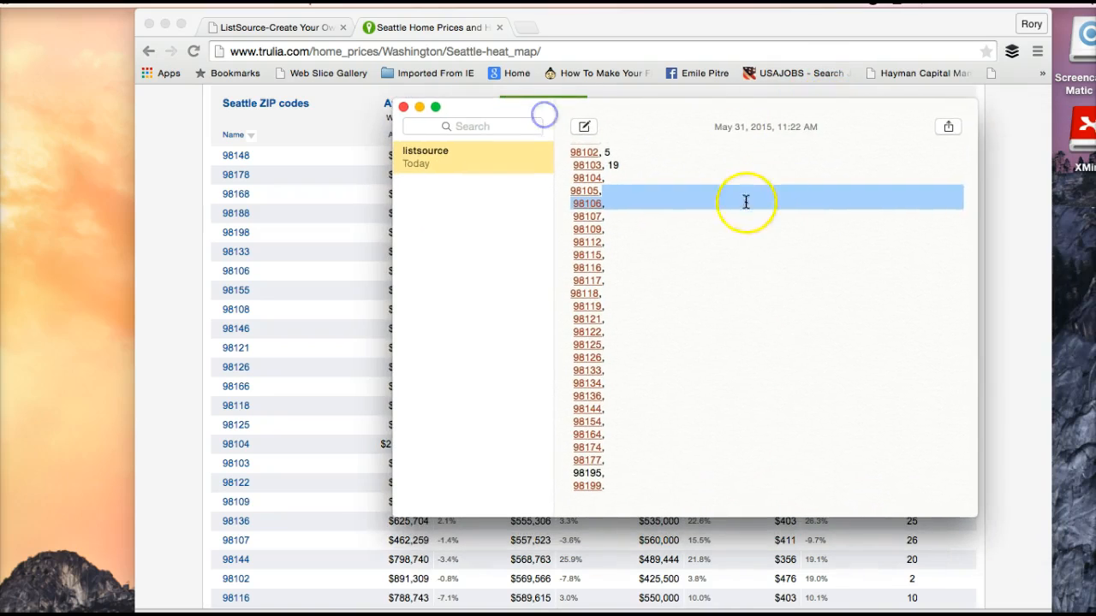
left_click_drag(697, 351, 668, 505)
left_click(650, 485)
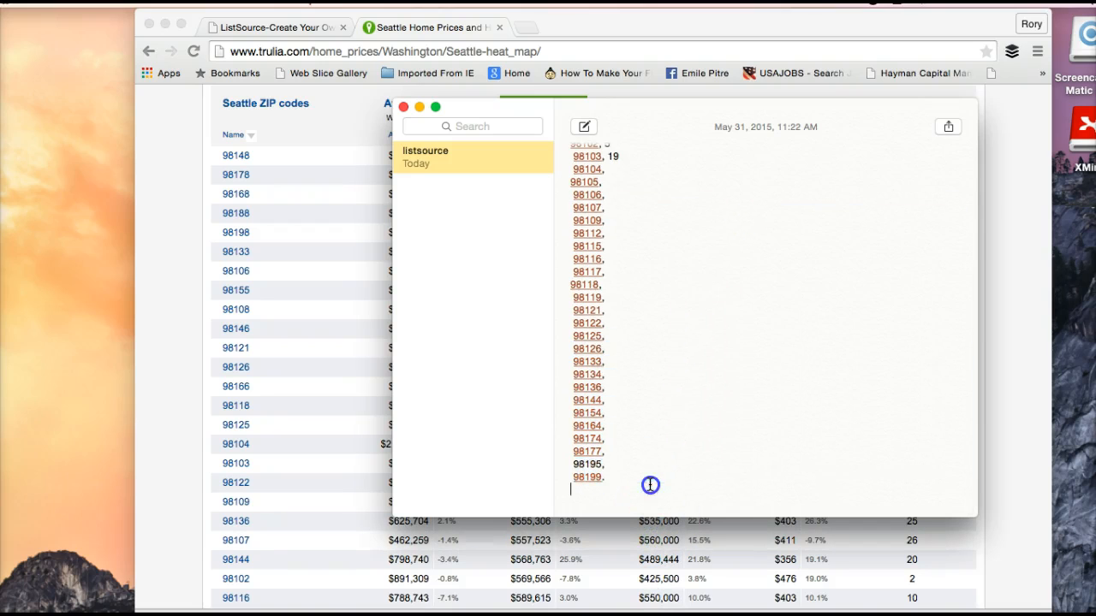
left_click(435, 24)
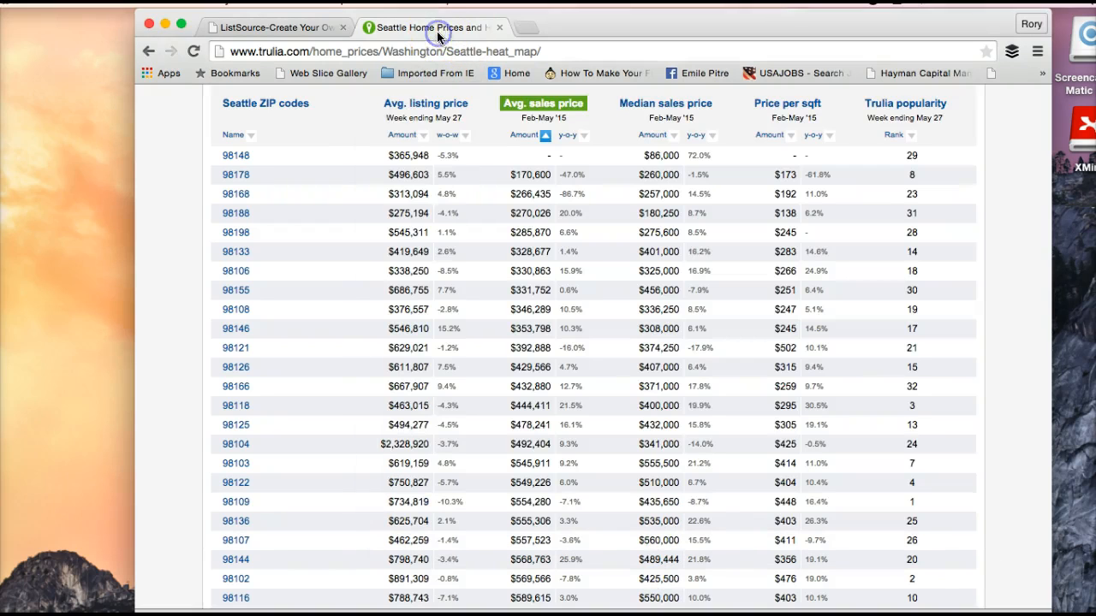
left_click(528, 28)
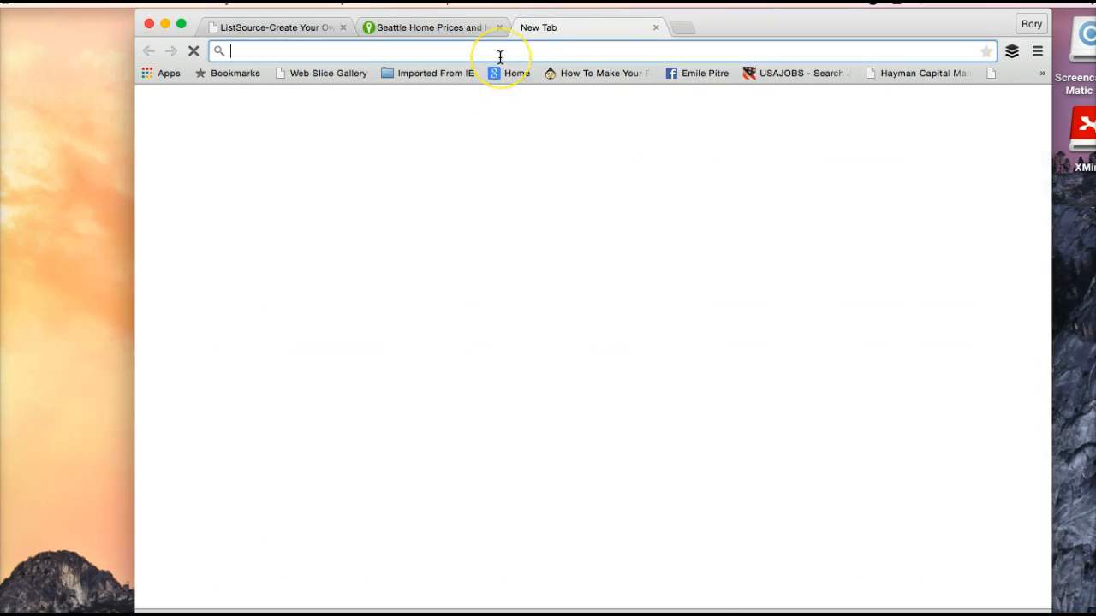
type("hug")
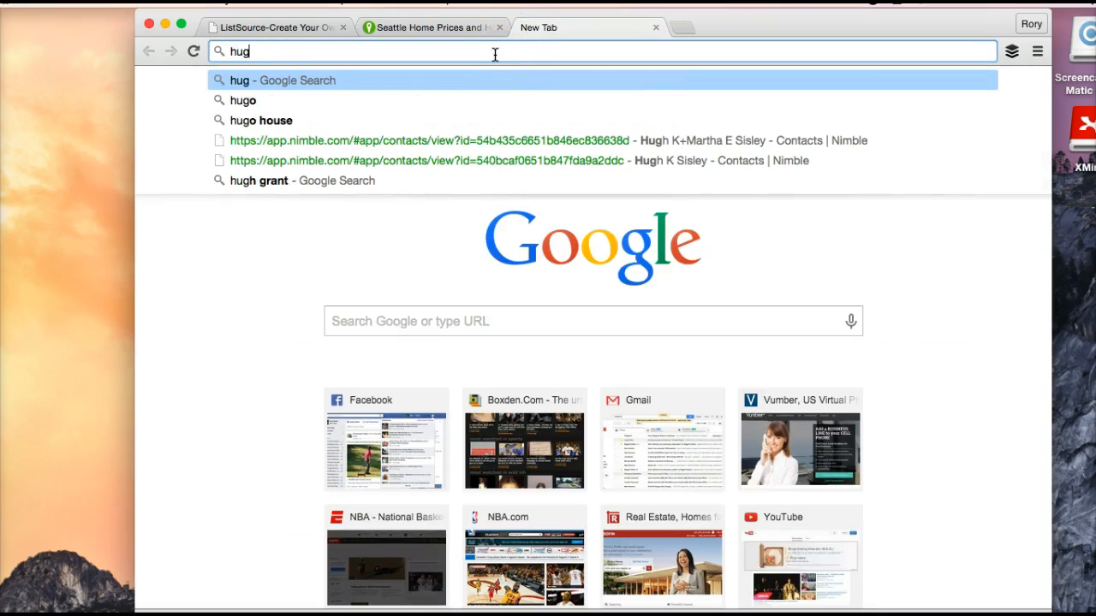
key("BackSpace")
key("BackSpace")
key("BackSpace")
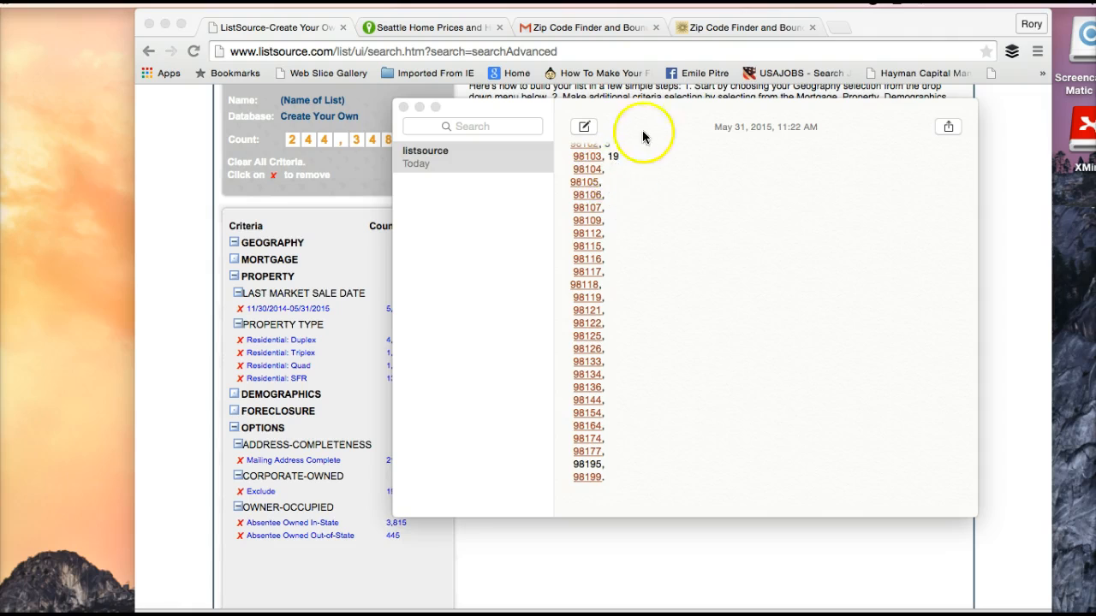
Bring up the Zip Code Finder and Boundary Map at maps.huge.info/zip.htm, with its map unobstructed.
left_click(713, 28)
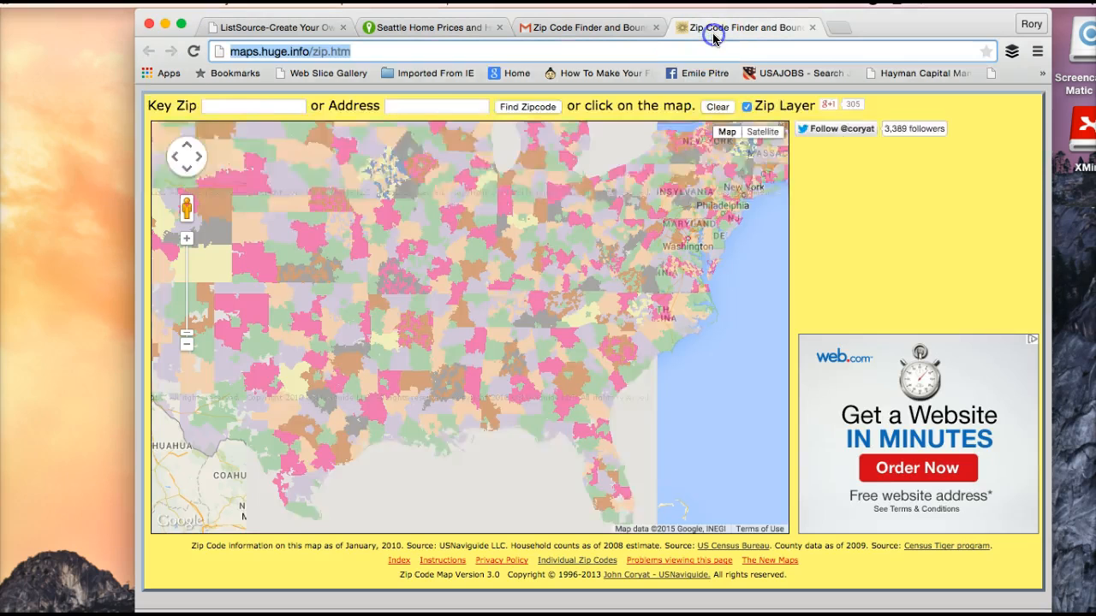
left_click(651, 52)
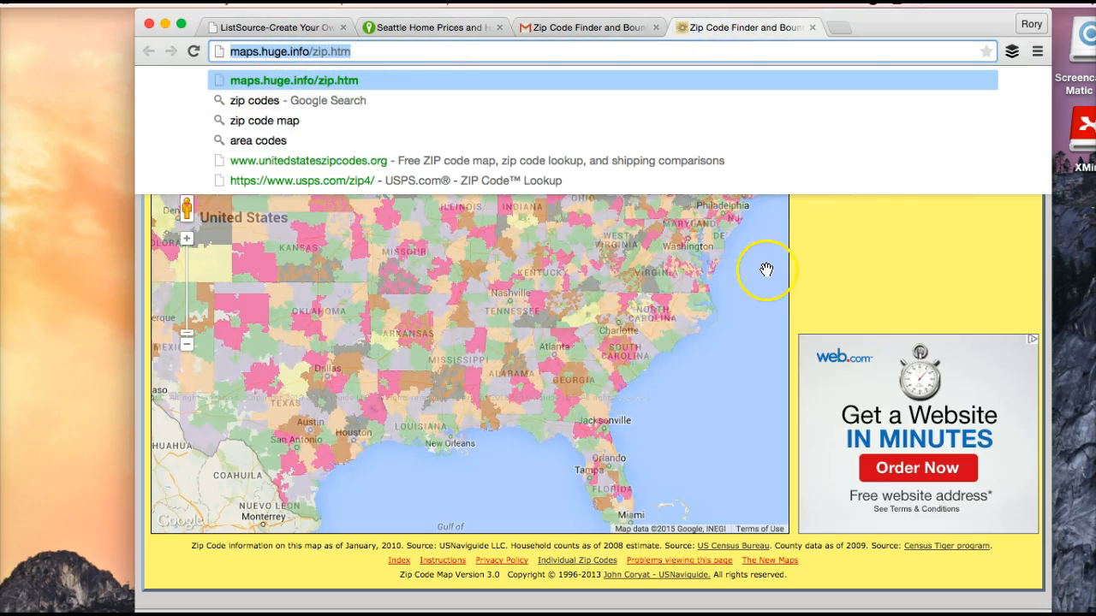
left_click(750, 298)
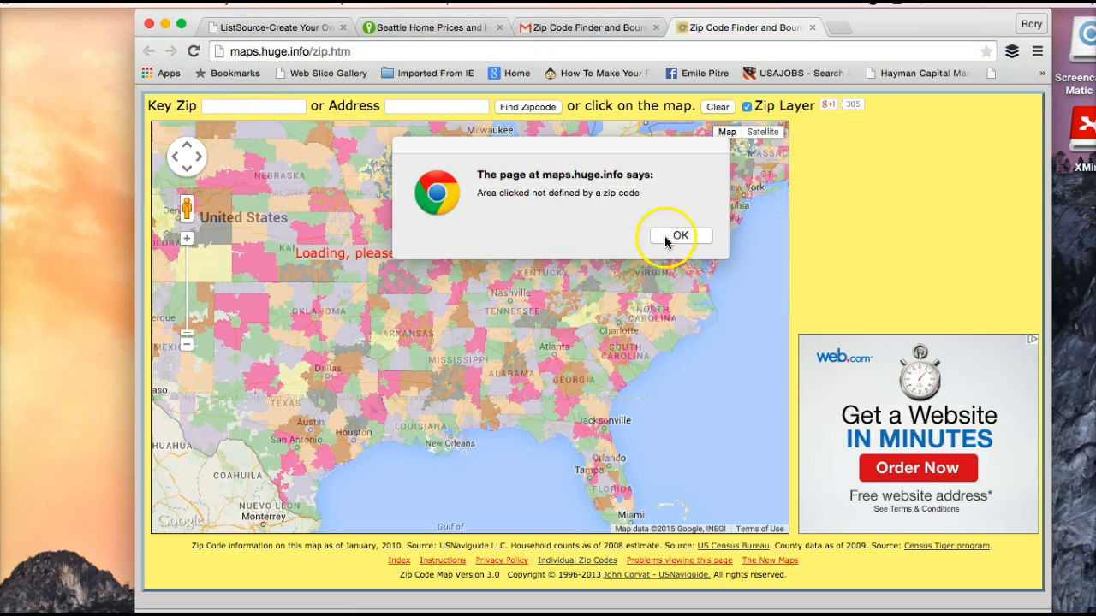
left_click(681, 236)
Find ZIP code 98103 on the boundary map and examine its borders and neighbouring ZIP codes.
left_click(286, 110)
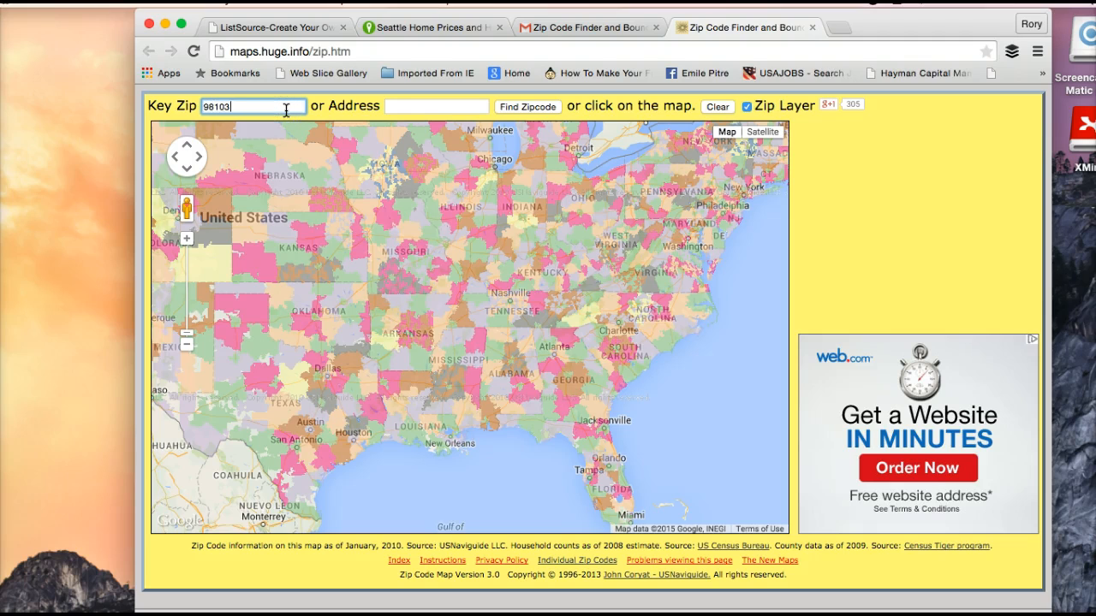
type("98103")
left_click(512, 108)
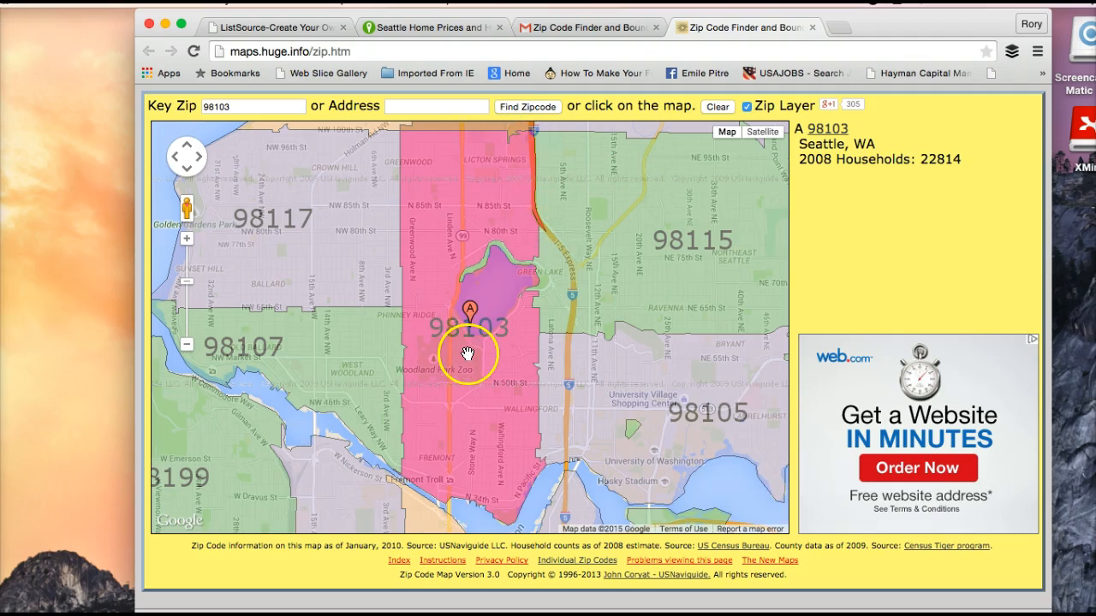
left_click(616, 285)
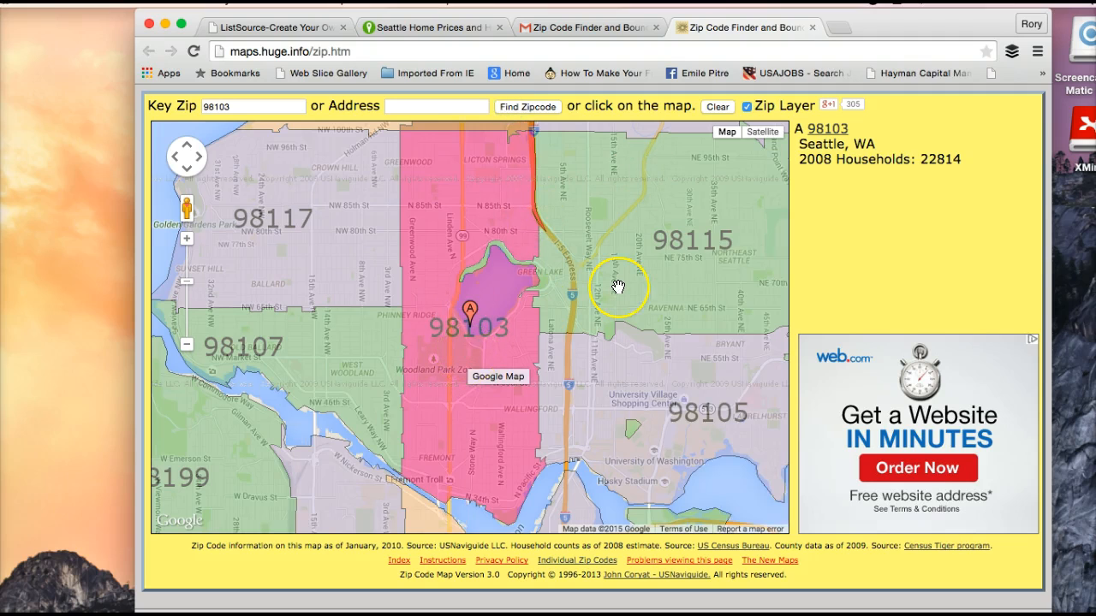
mouse_move(469, 193)
left_mouse_down()
mouse_move(467, 273)
mouse_move(475, 208)
left_mouse_up()
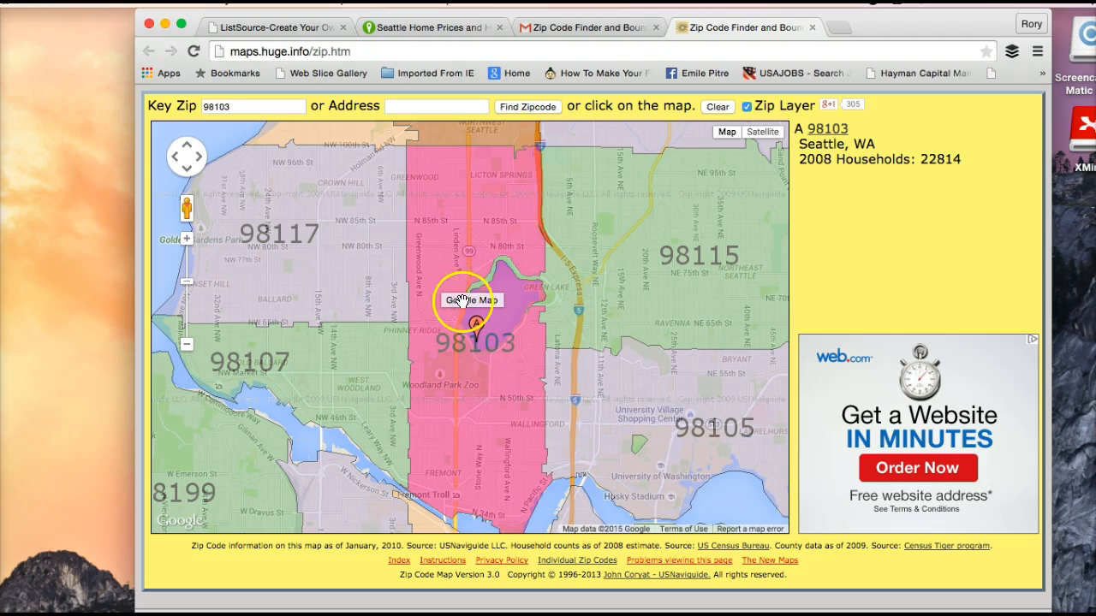
Return to the ListSource geography criteria and add 98103 to the selected ZIP codes.
left_click(319, 28)
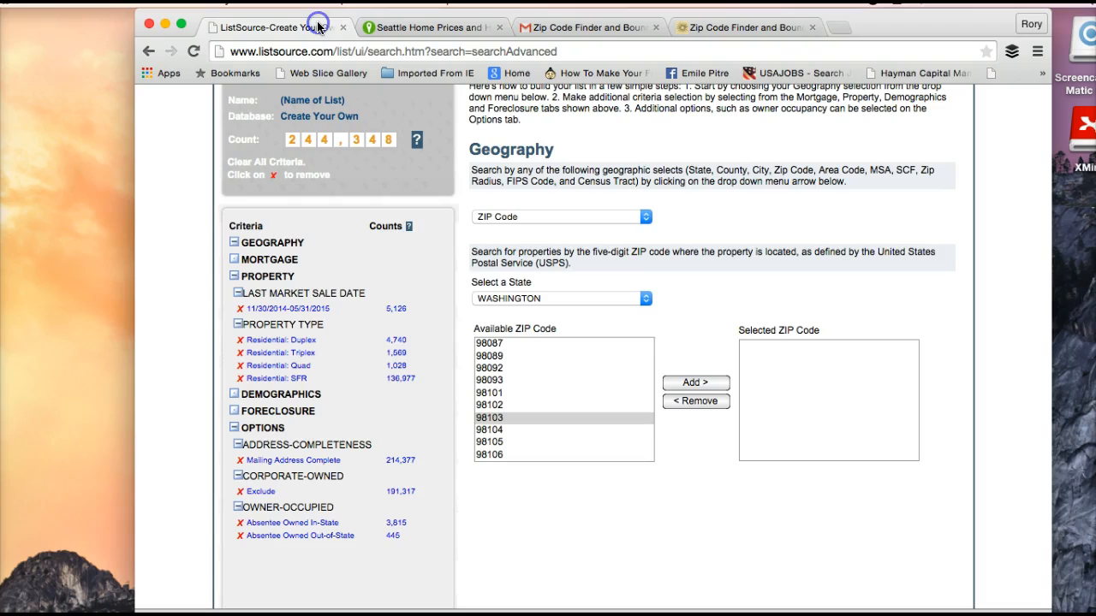
left_click(702, 383)
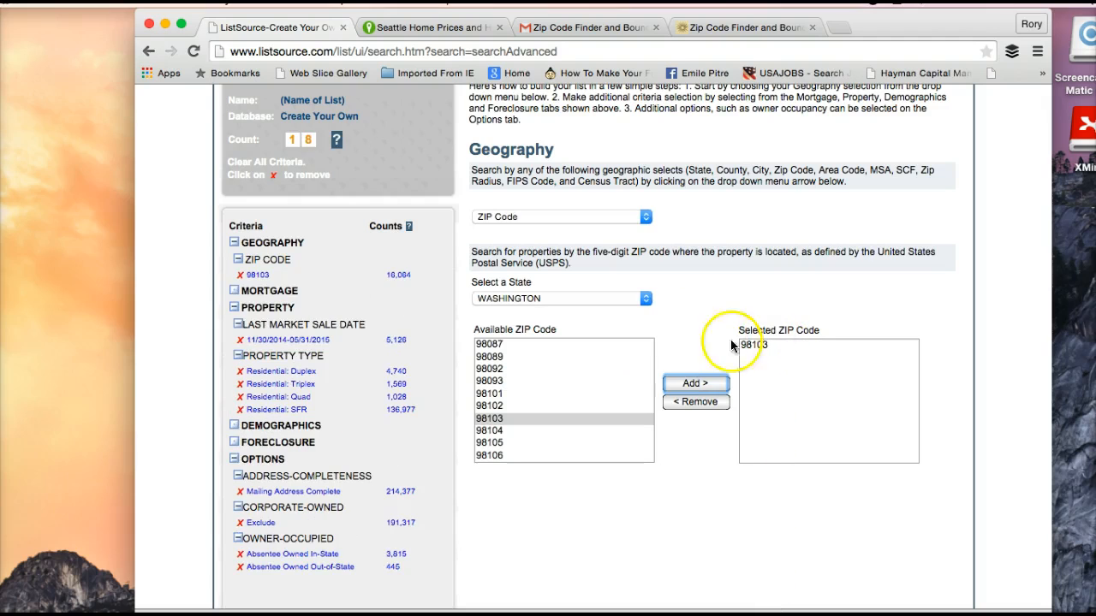
Check the Gmail message with the ZIP map link and the Trulia home prices page address, and return to ListSource.
left_click(575, 24)
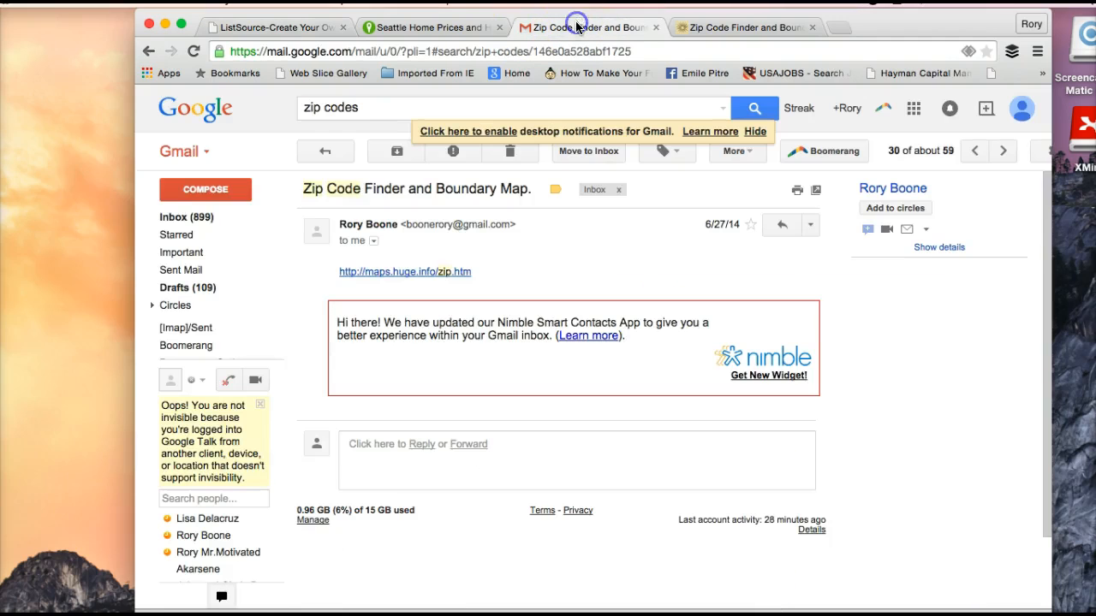
left_click(433, 25)
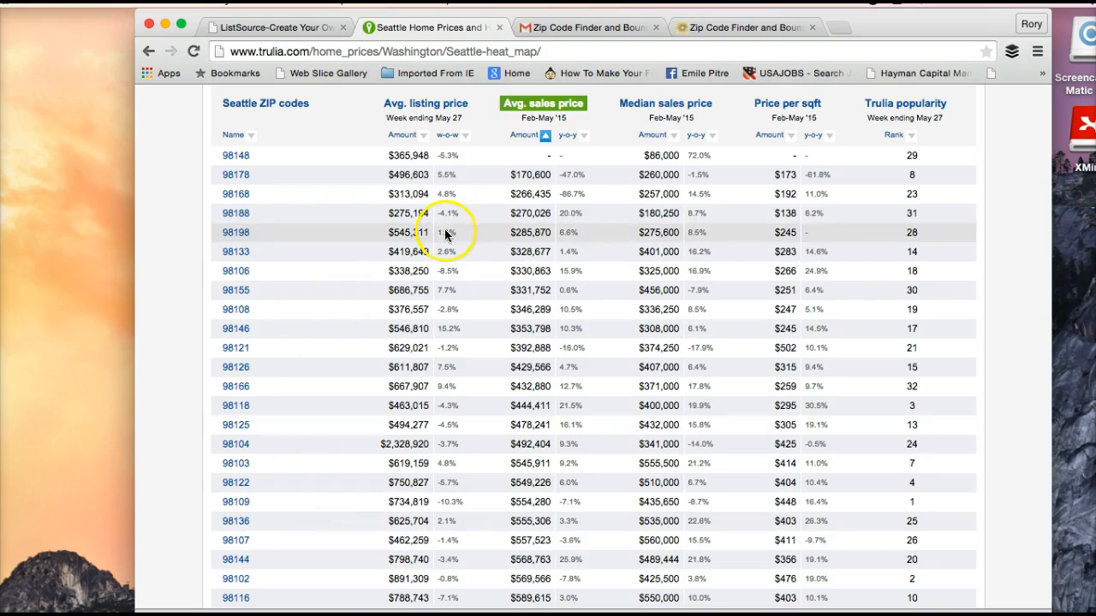
left_click(574, 50)
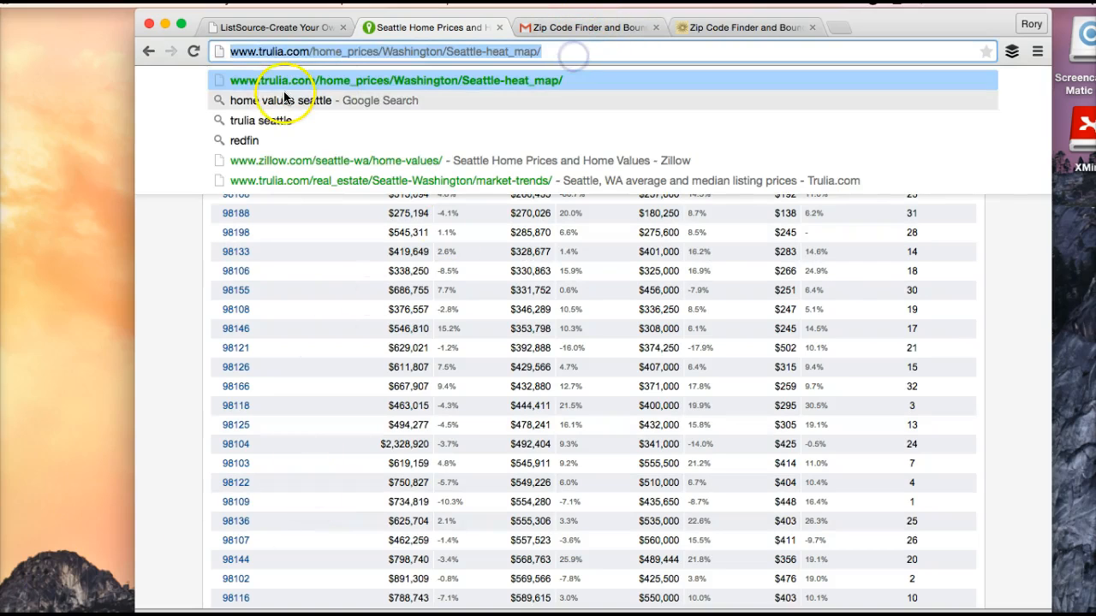
left_click(288, 31)
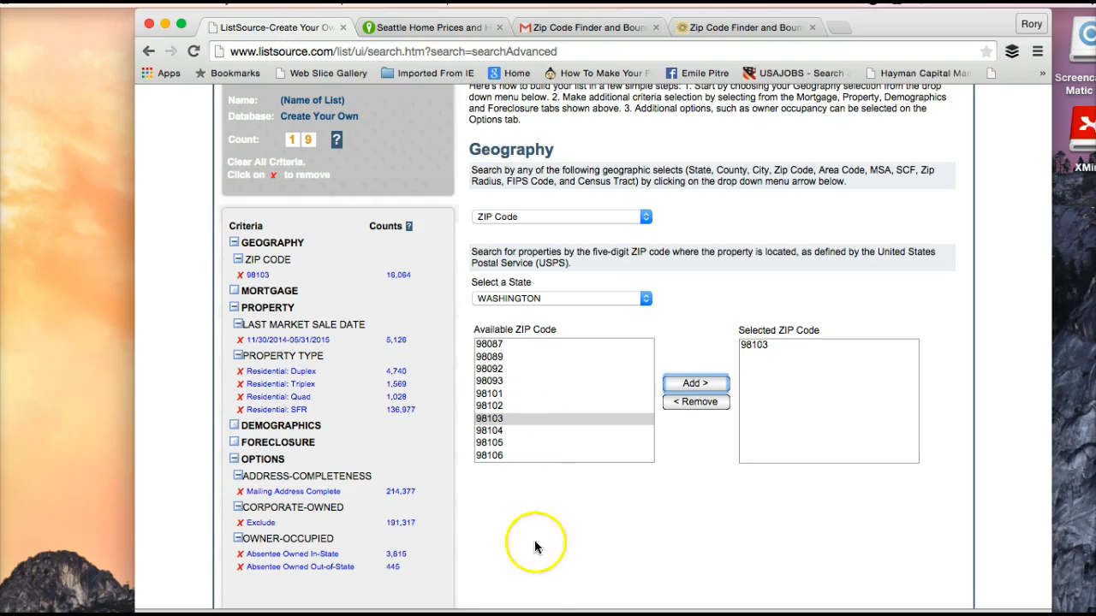